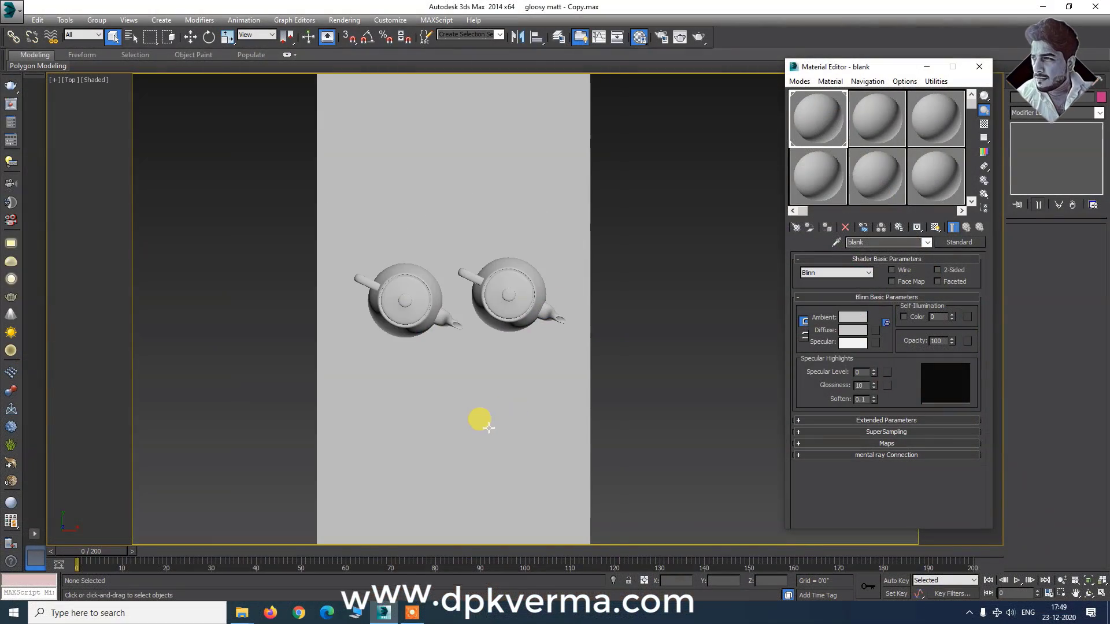
# Select the right-hand teapot in the top-down view
pyautogui.moveTo(488, 428)
pyautogui.keyDown('alt'); pyautogui.mouseDown(button='middle')
pyautogui.moveTo(511, 393)
pyautogui.moveTo(528, 400)
pyautogui.moveTo(497, 420)
pyautogui.moveTo(456, 346)
pyautogui.mouseUp(button='middle'); pyautogui.keyUp('alt')
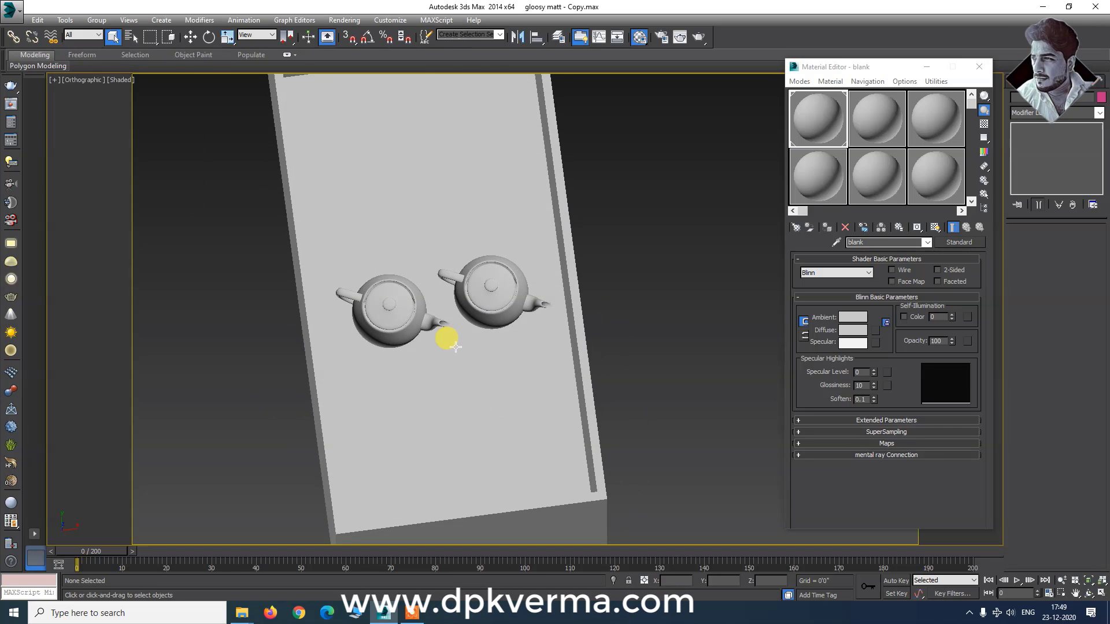
pyautogui.press('t')
pyautogui.scroll(7, 563, 338)
pyautogui.scroll(-2, 558, 323)
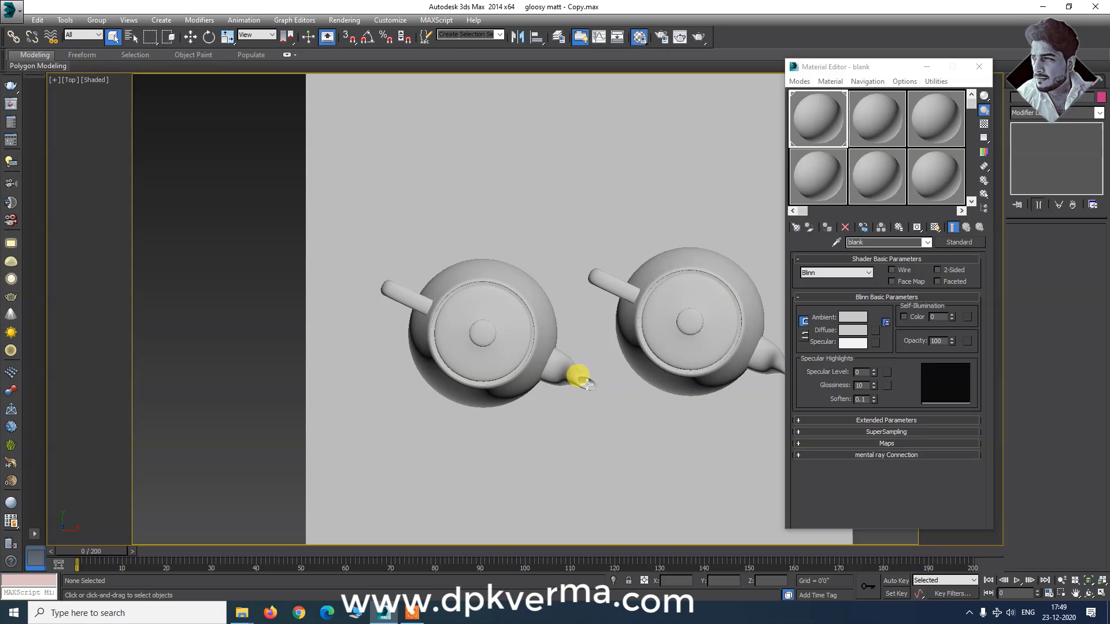
pyautogui.moveTo(616, 378); pyautogui.dragTo(545, 344, button='middle')
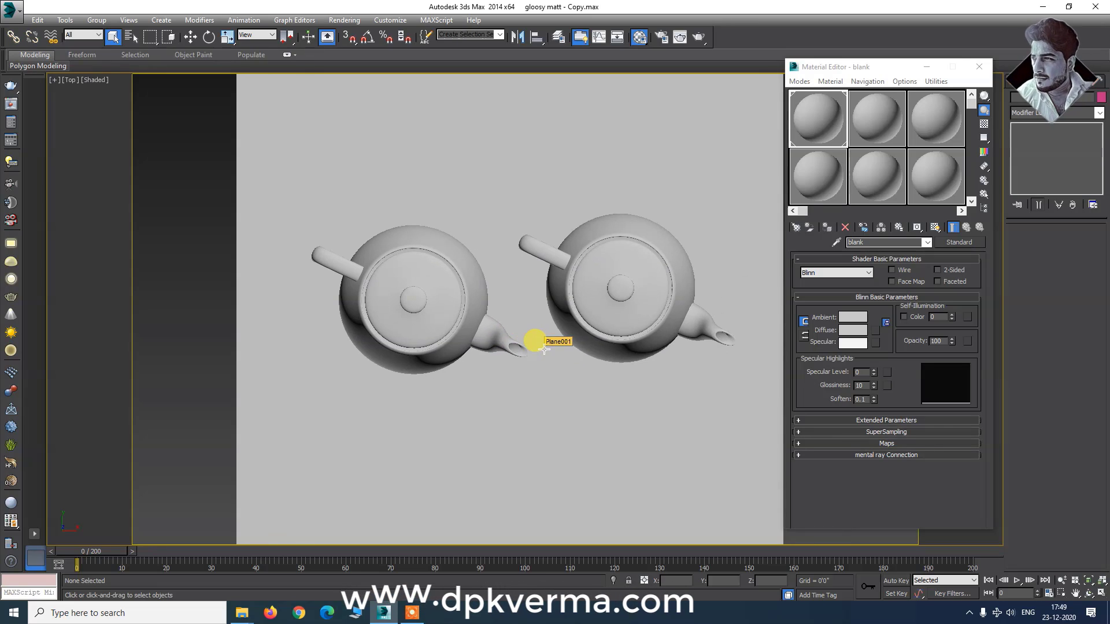
pyautogui.scroll(-5, 644, 322)
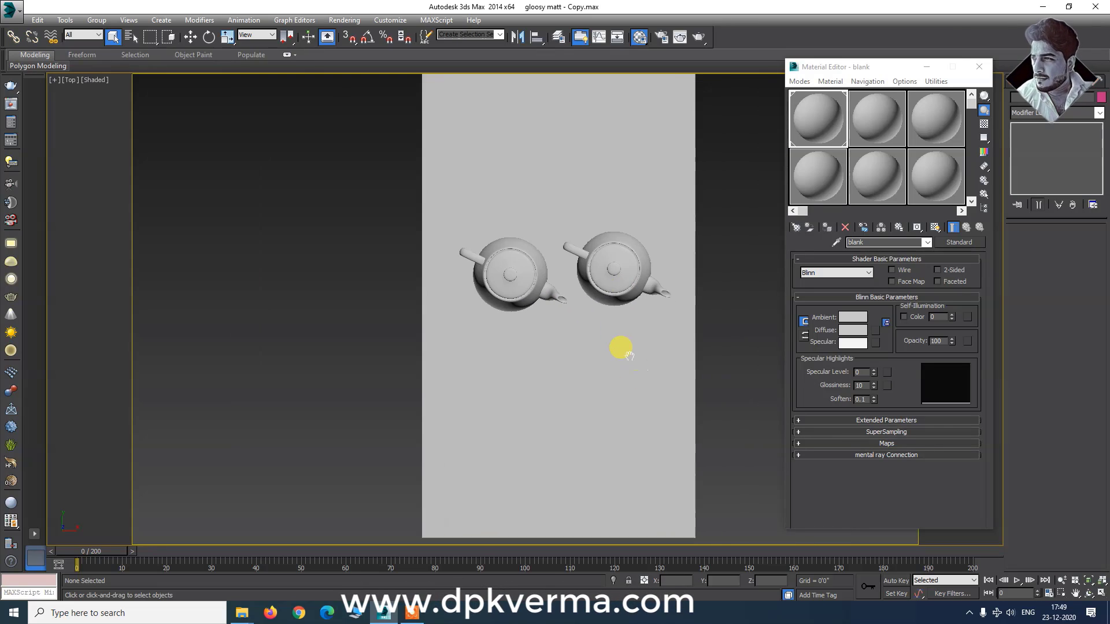
pyautogui.scroll(-3, 622, 350)
pyautogui.click(589, 292)
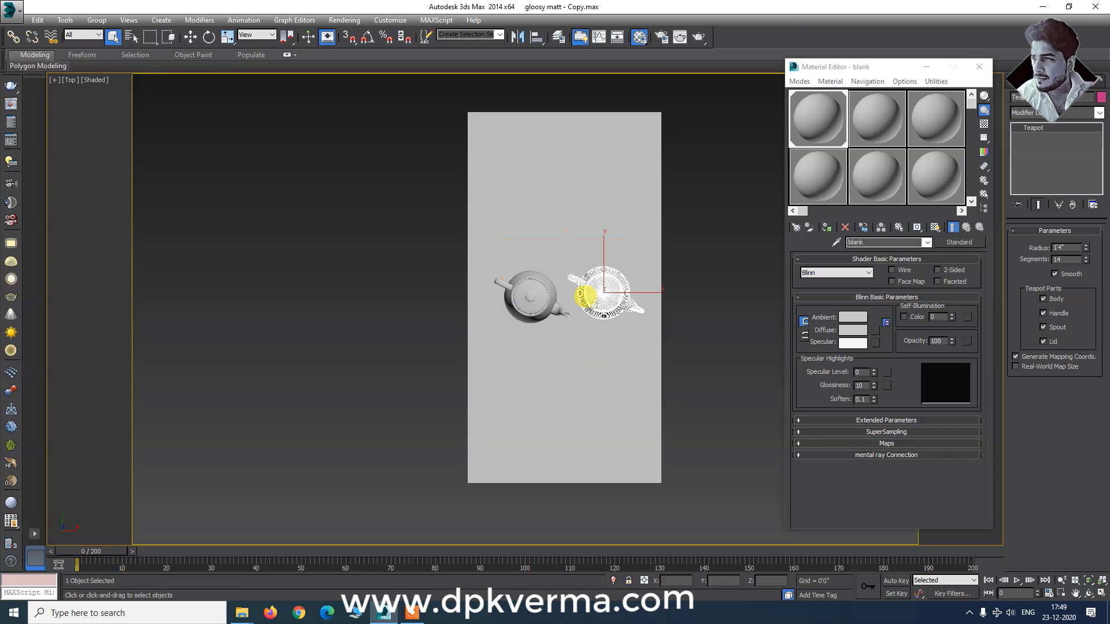
pyautogui.scroll(5, 586, 295)
pyautogui.moveTo(597, 292); pyautogui.dragTo(570, 304, button='middle')
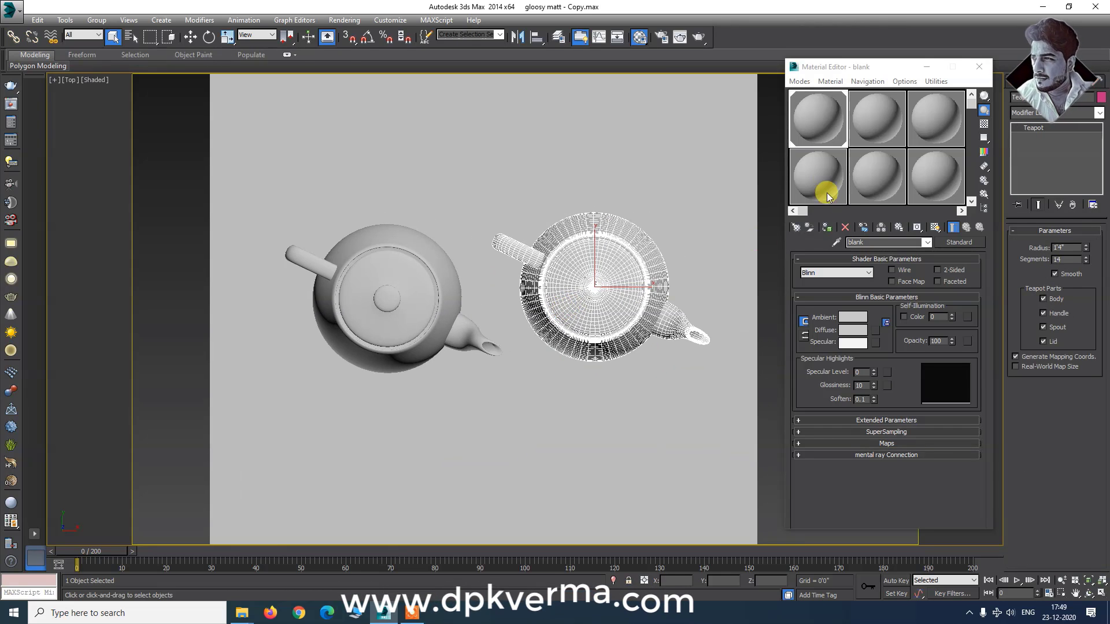
# Rename the second sample material to 'glossy finish'
pyautogui.click(864, 137)
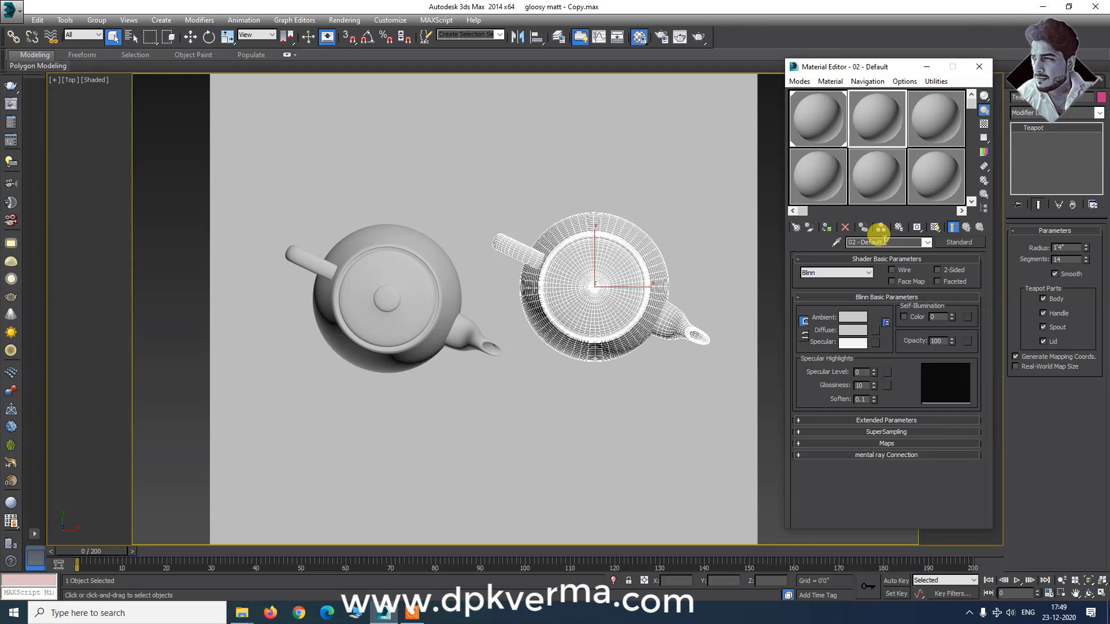
pyautogui.moveTo(881, 242); pyautogui.dragTo(845, 243)
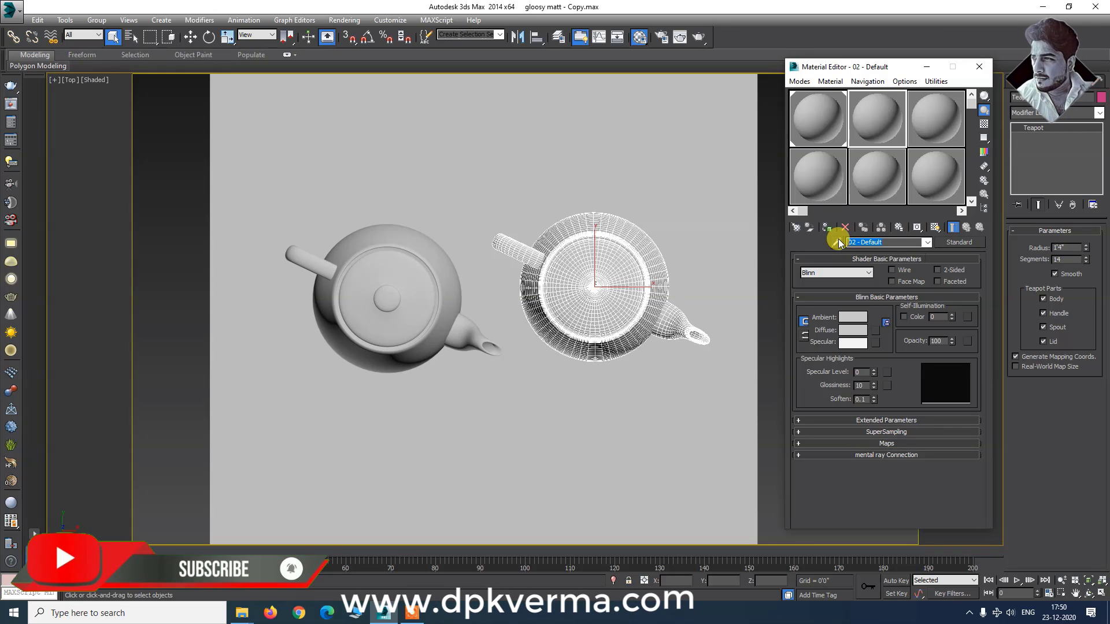
pyautogui.write('gloosy fini')
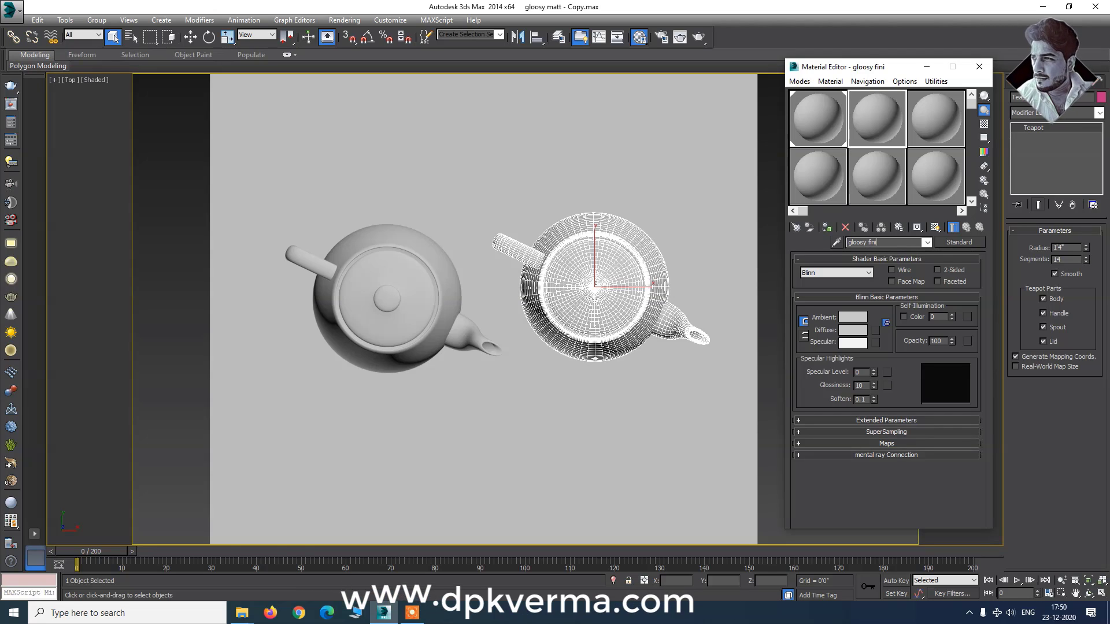
pyautogui.write('sh')
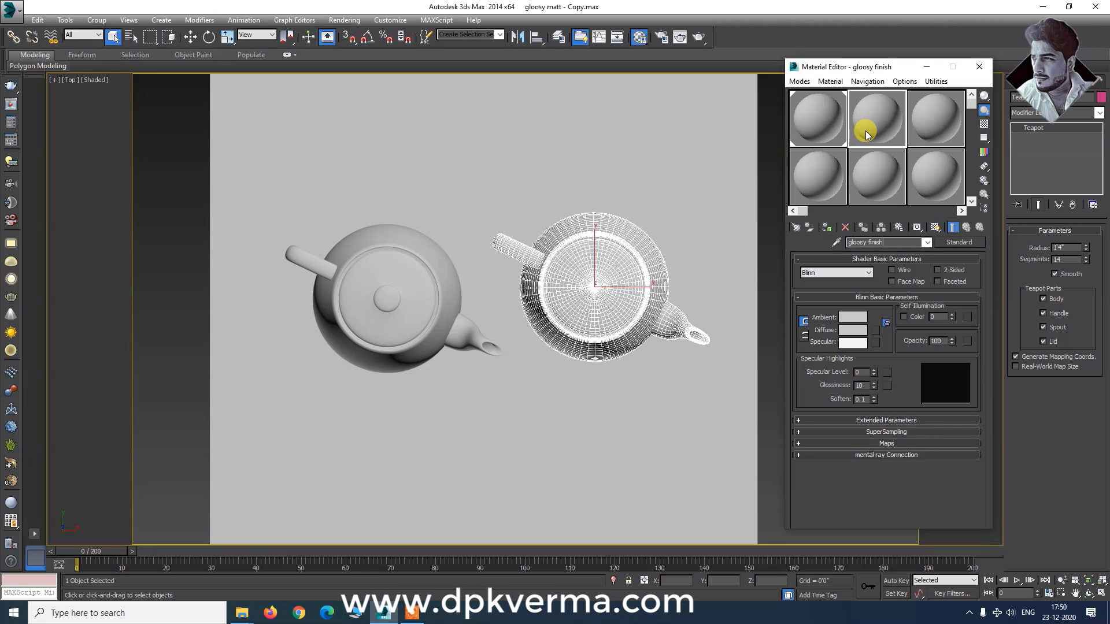
# Convert the glossy finish material to a V-Ray VRayMtl
pyautogui.click(958, 242)
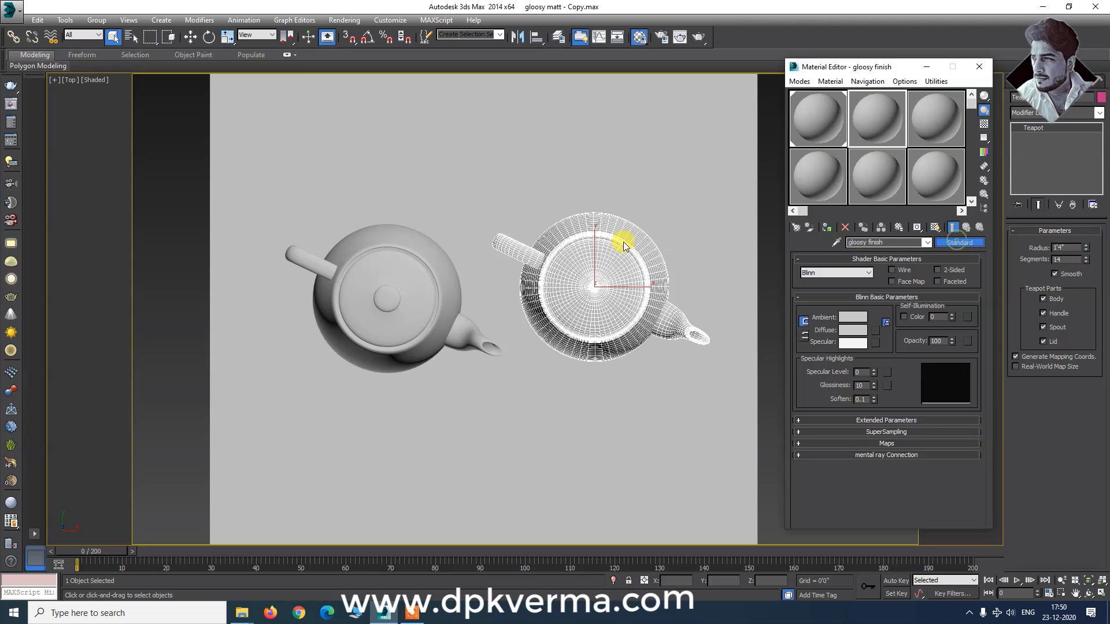
pyautogui.click(447, 179)
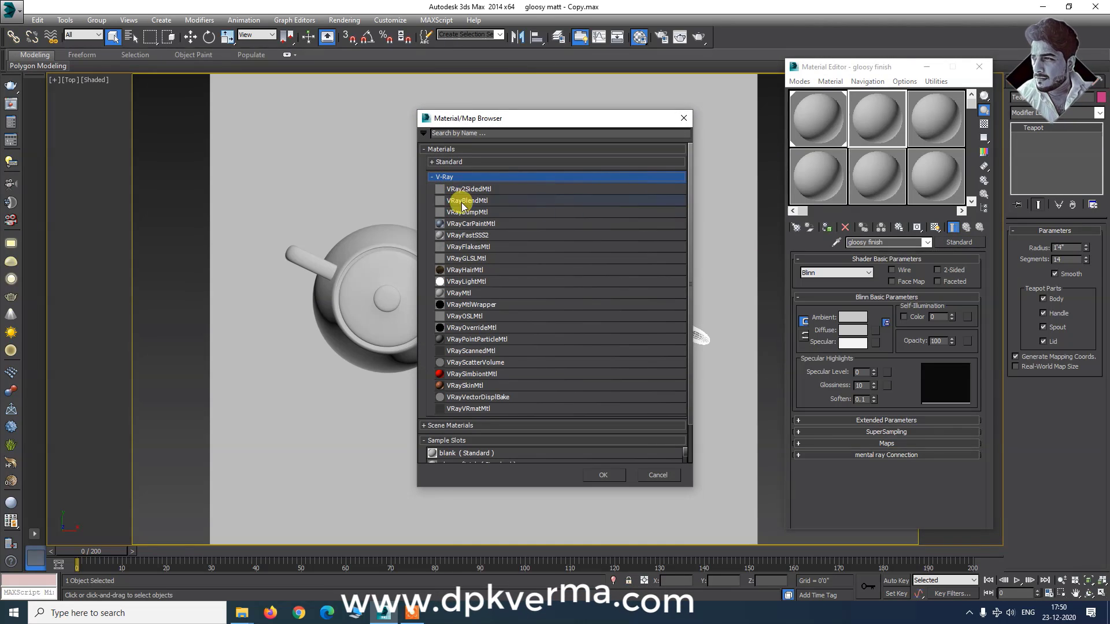
pyautogui.doubleClick(466, 293)
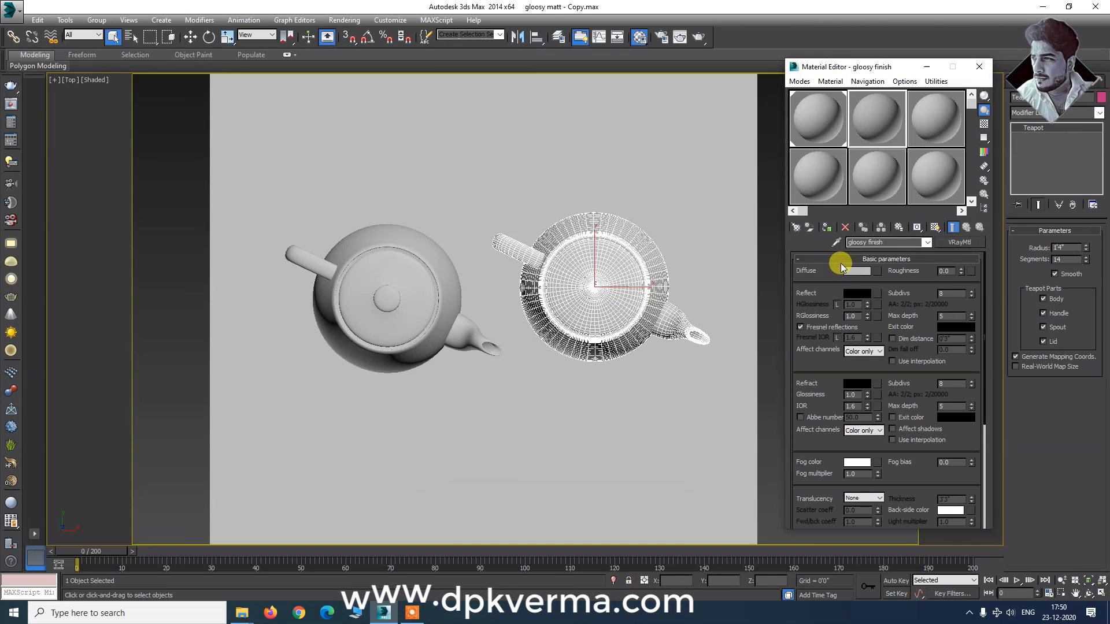
# Set the diffuse colour to dark red: hue 255, saturation 255, value 60
pyautogui.click(849, 271)
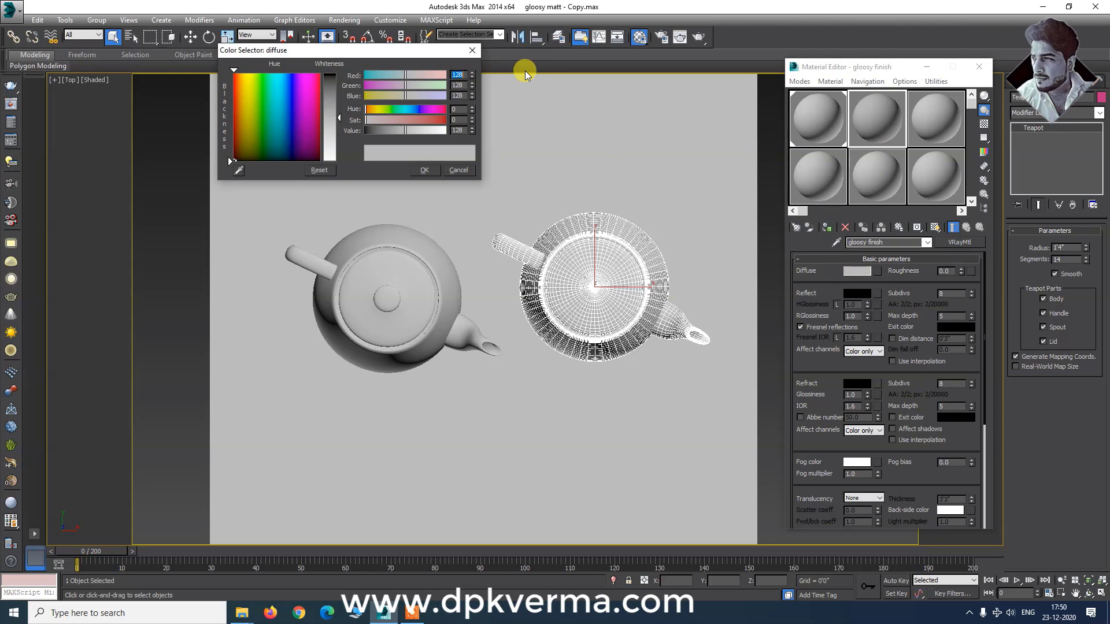
pyautogui.click(276, 131)
pyautogui.write('2')
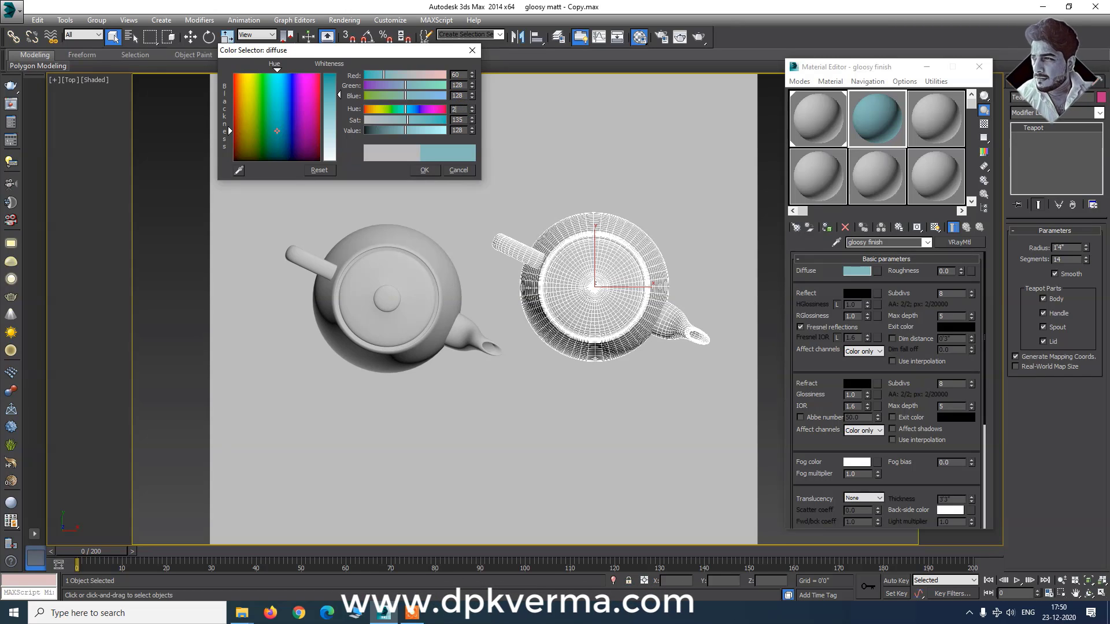
pyautogui.write('55')
pyautogui.press('Tab')
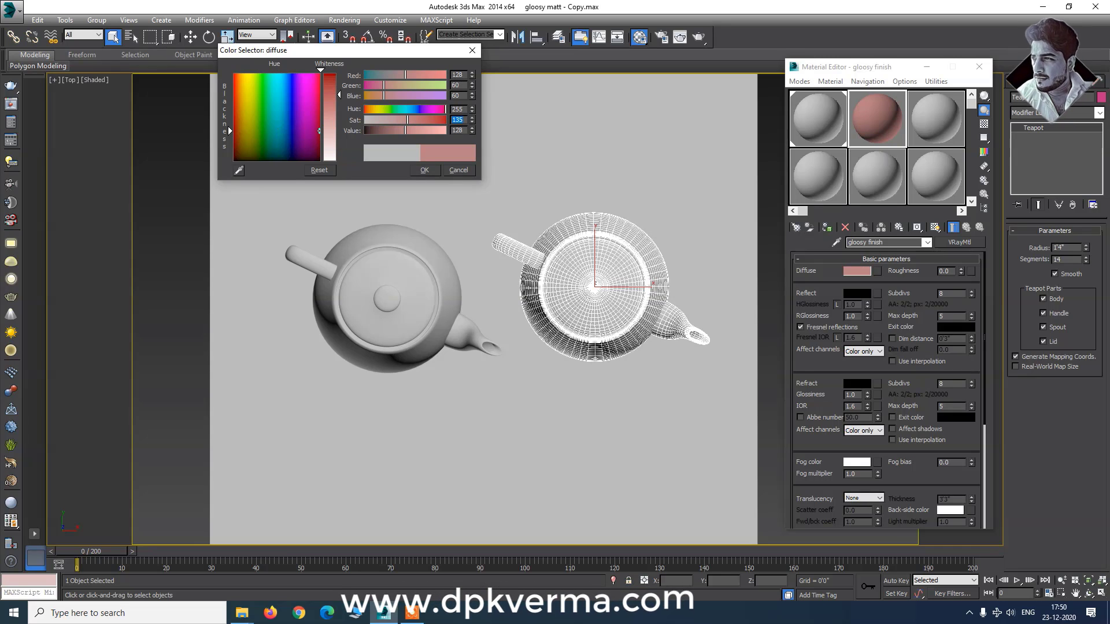
pyautogui.write('255')
pyautogui.press('Tab')
pyautogui.write('60')
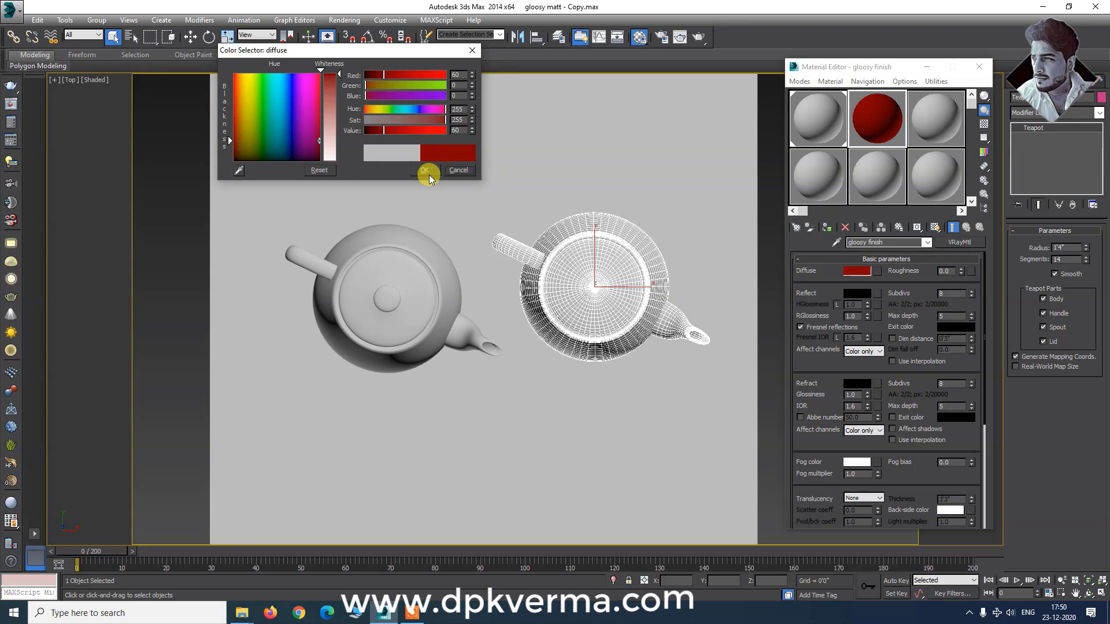
pyautogui.click(428, 172)
# Open an enlarged preview of glossy finish and move it clear of the teapots
pyautogui.doubleClick(879, 114)
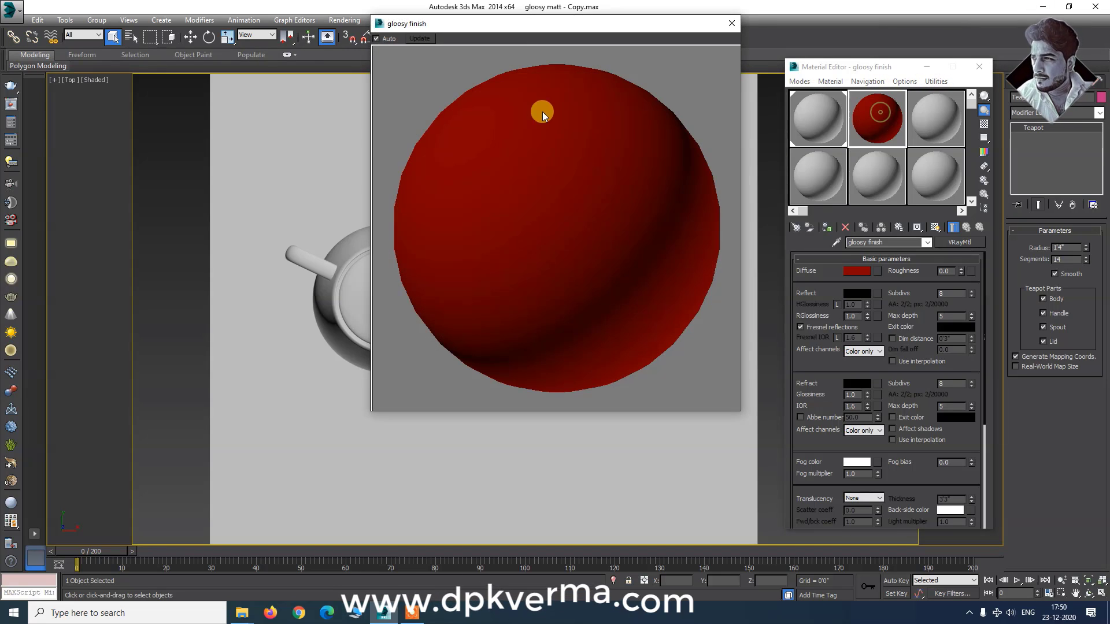
pyautogui.moveTo(524, 26); pyautogui.dragTo(172, 32)
pyautogui.moveTo(172, 36); pyautogui.dragTo(170, 24)
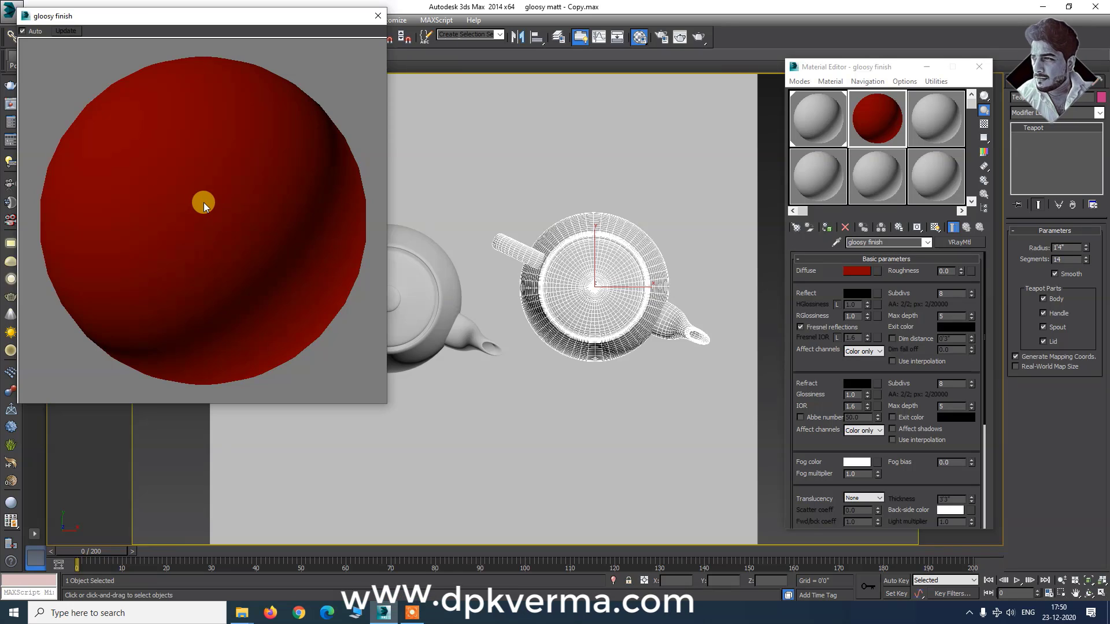
# Set the reflection colour to grey value 100, with a checker preview background
pyautogui.click(859, 293)
pyautogui.moveTo(347, 52); pyautogui.dragTo(506, 50)
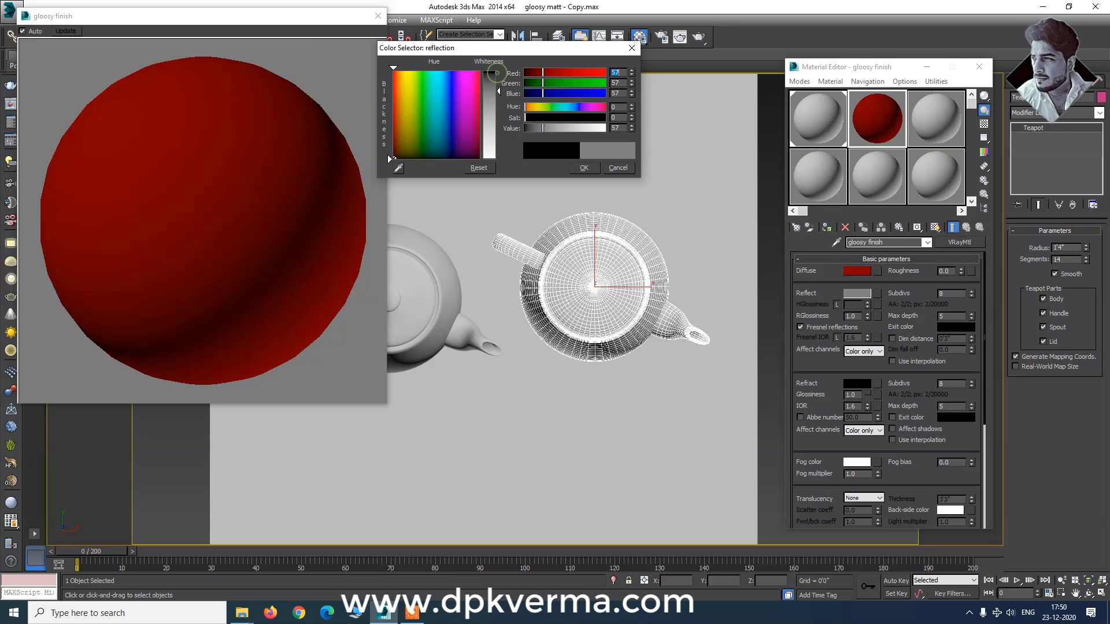
pyautogui.moveTo(497, 73); pyautogui.dragTo(498, 157)
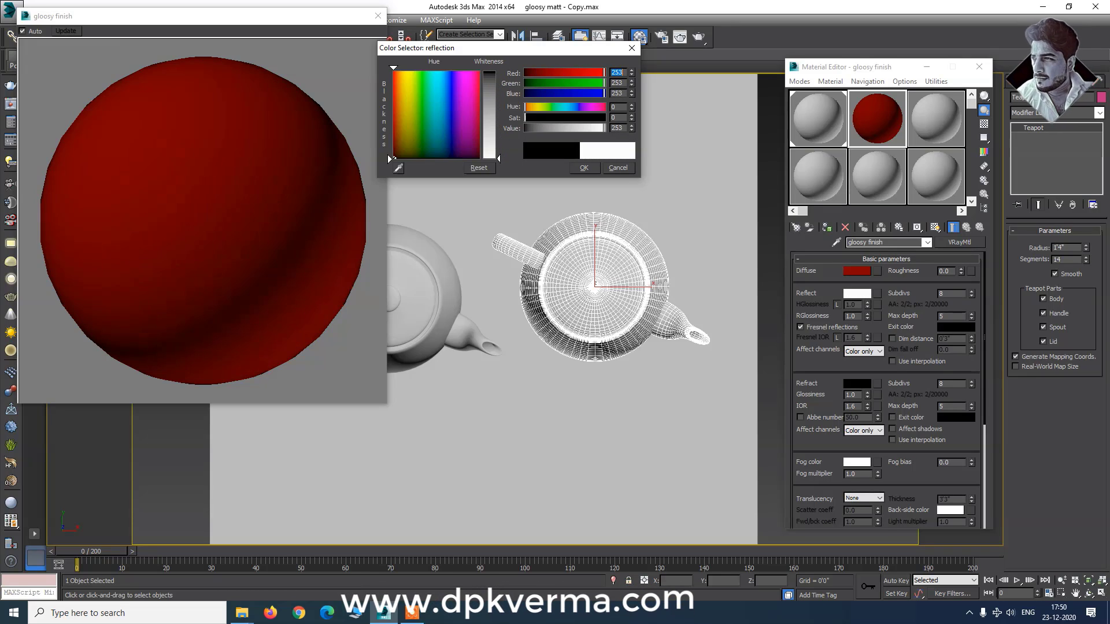
pyautogui.moveTo(499, 96); pyautogui.dragTo(507, 74)
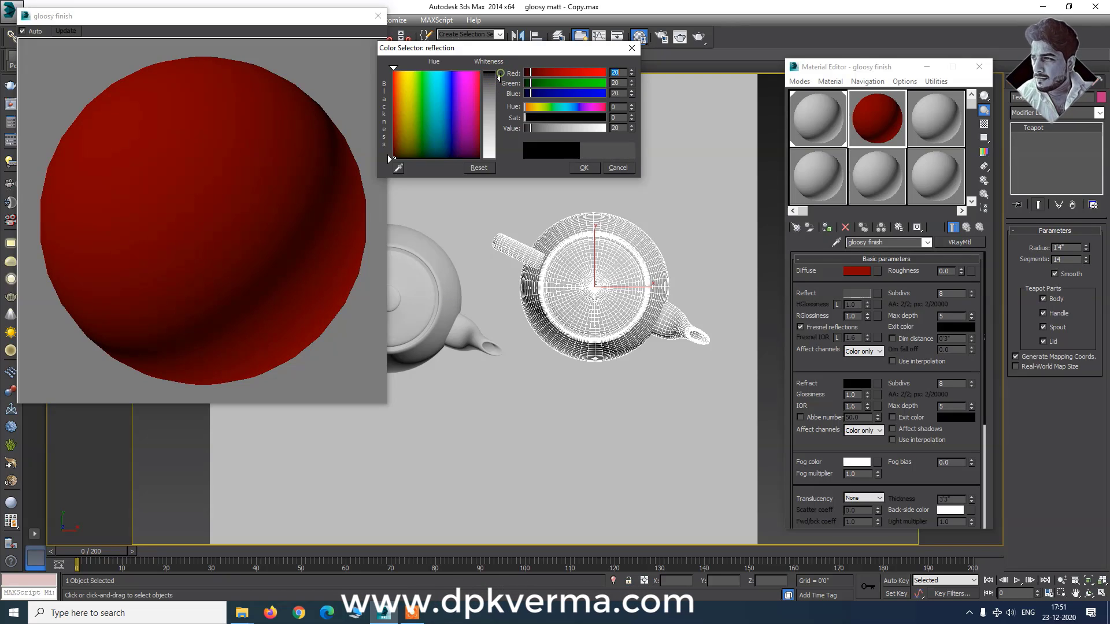
pyautogui.moveTo(498, 84); pyautogui.dragTo(498, 95)
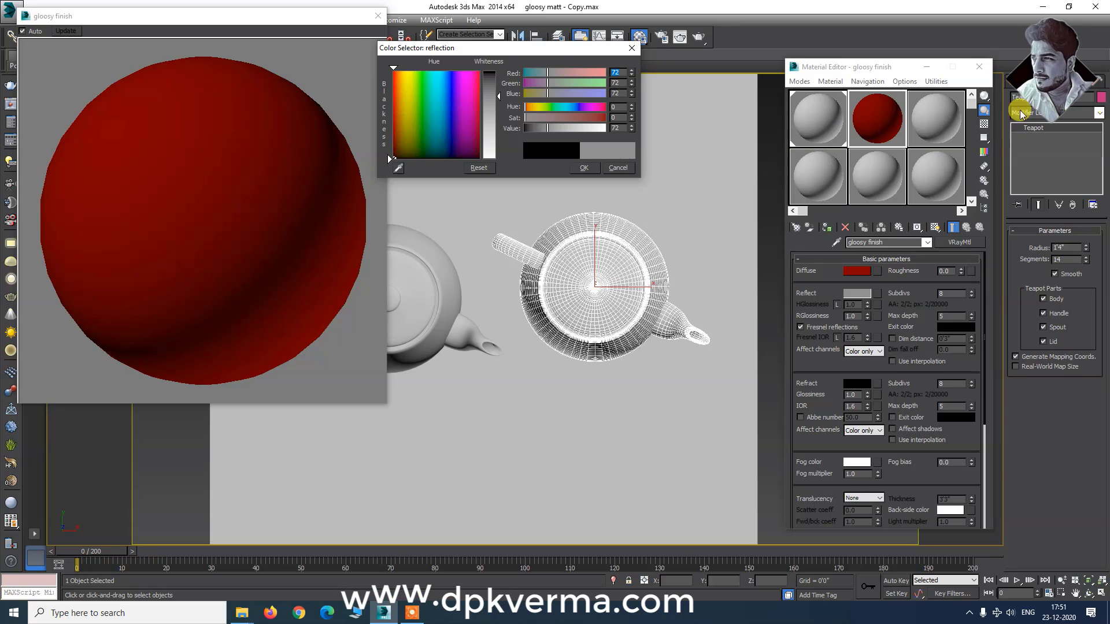
pyautogui.press('b')
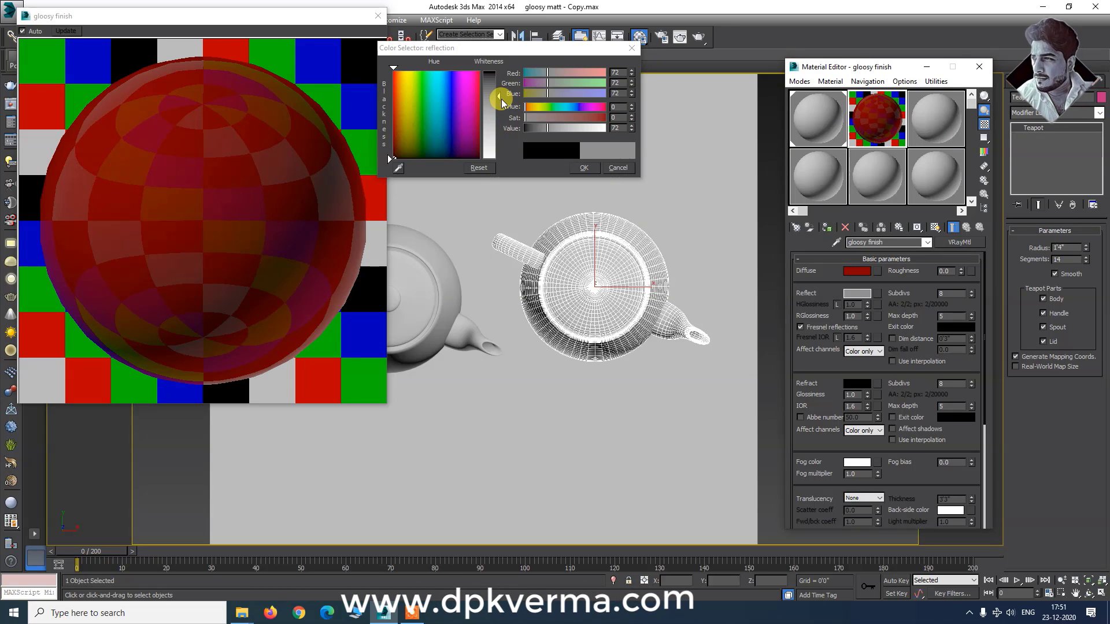
pyautogui.moveTo(498, 95); pyautogui.dragTo(498, 85)
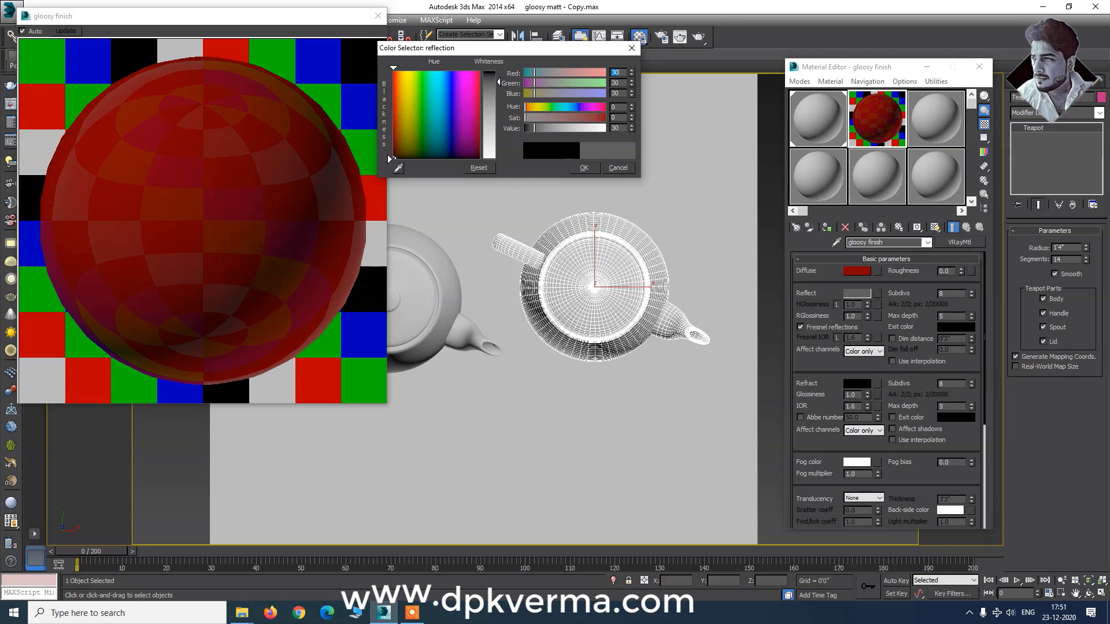
pyautogui.moveTo(498, 82)
pyautogui.mouseDown()
pyautogui.moveTo(498, 158)
pyautogui.moveTo(498, 91)
pyautogui.mouseUp()
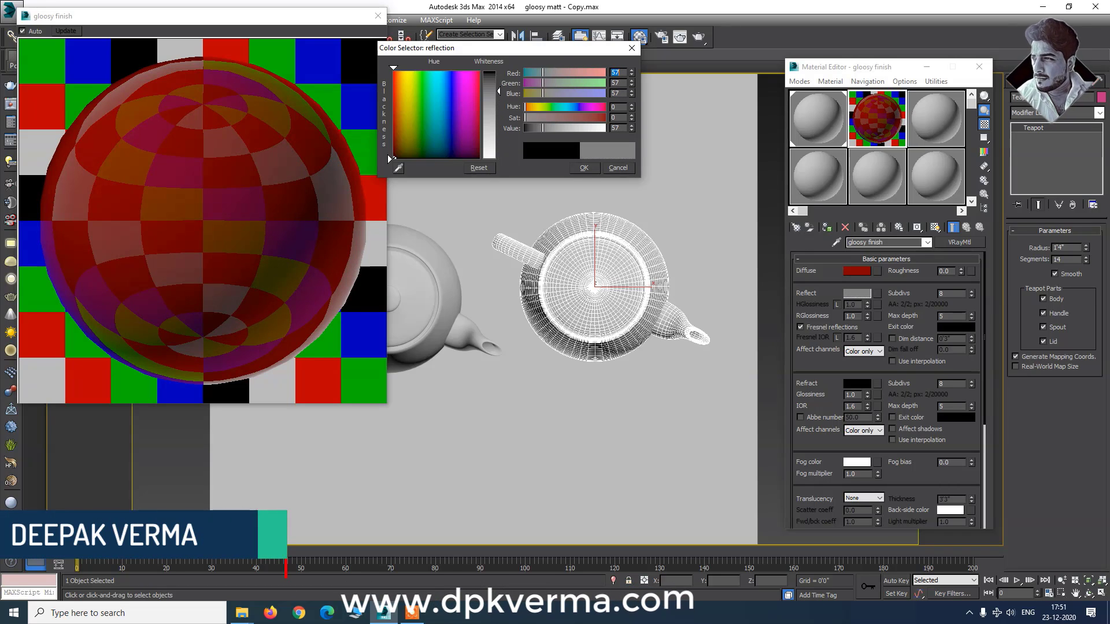
pyautogui.moveTo(498, 91); pyautogui.dragTo(498, 106)
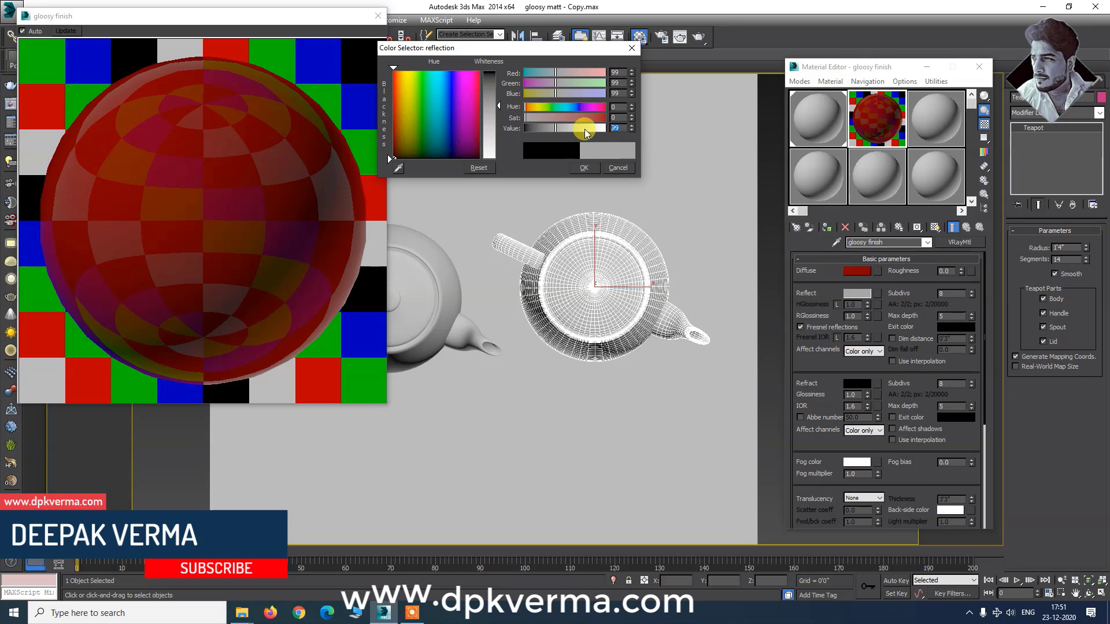
pyautogui.write('100')
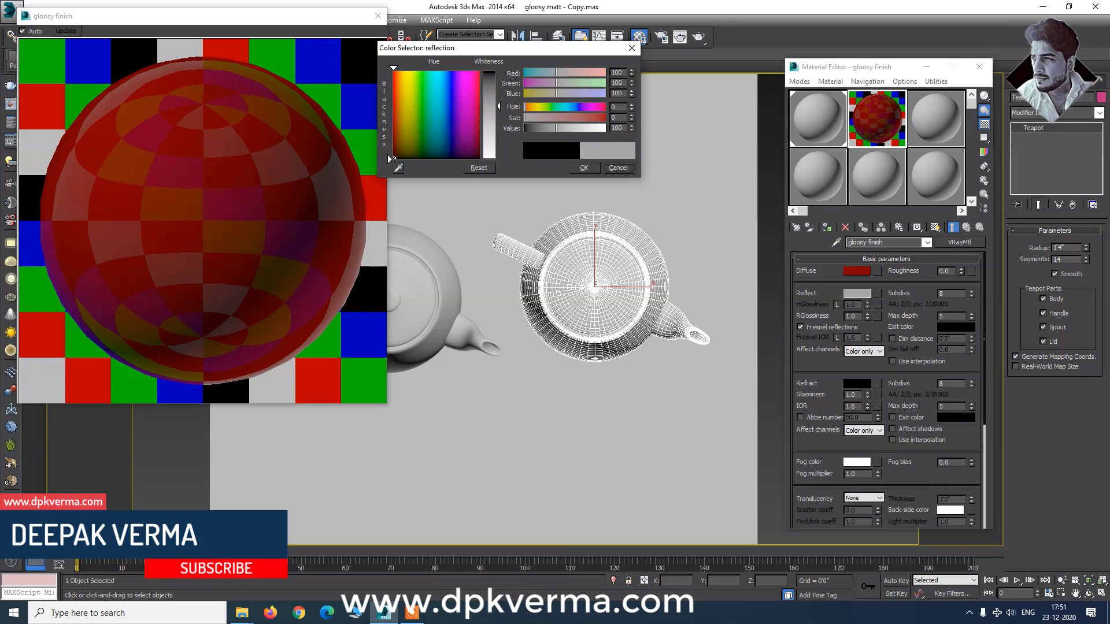
# Confirm the grey 100 reflection colour on glossy finish
pyautogui.click(575, 166)
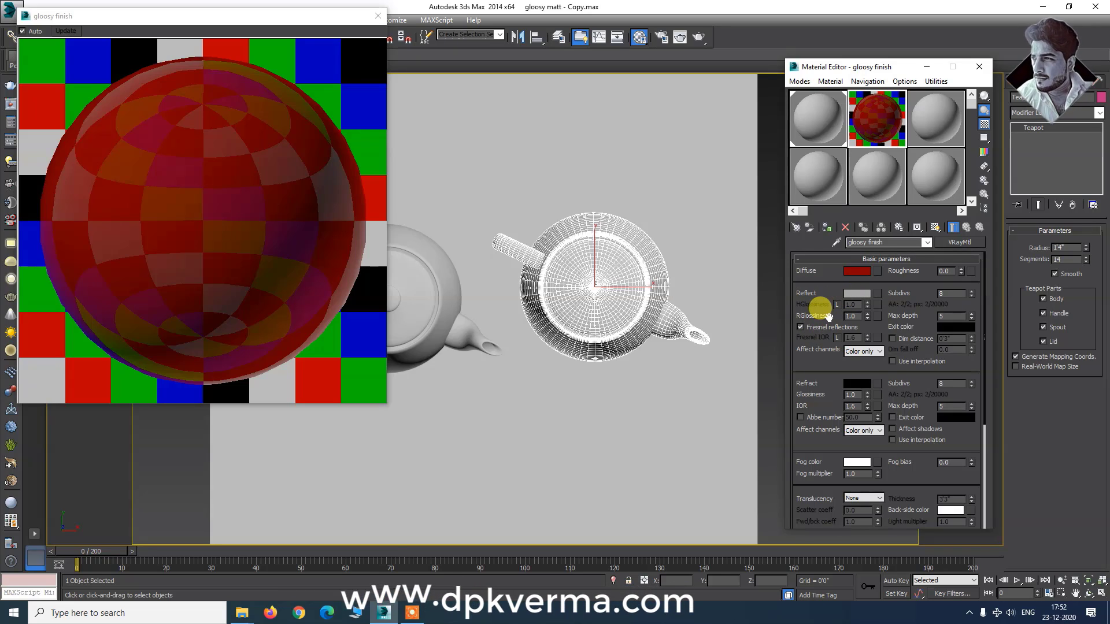
# Try reflection glossiness values from 0.9 to 1.0, settle on 0.95, and close the preview
pyautogui.doubleClick(859, 315)
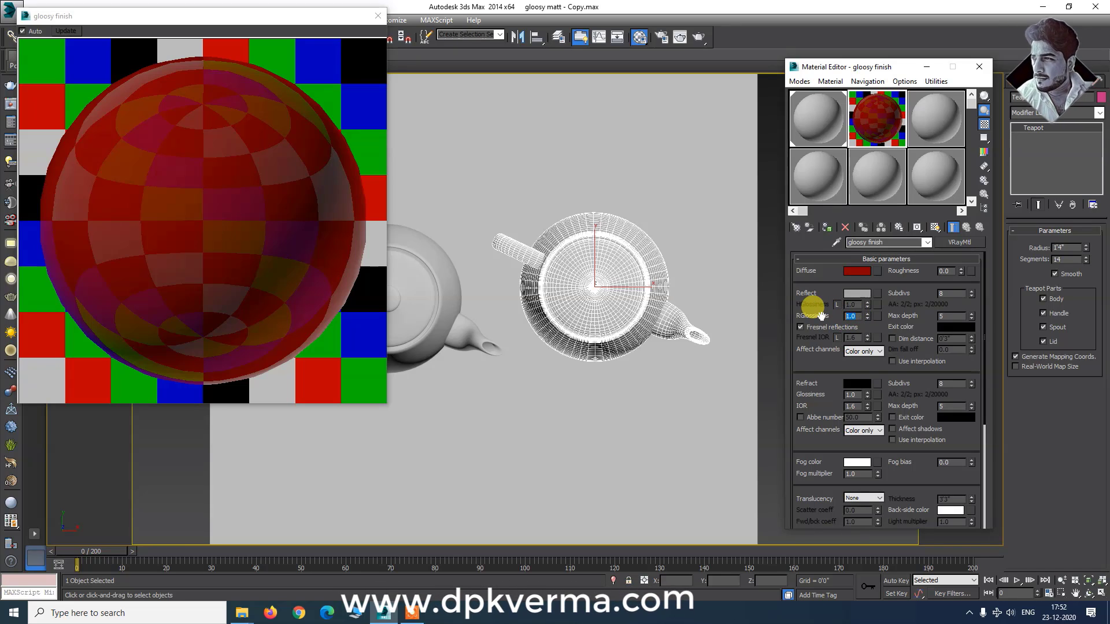
pyautogui.write('0.95')
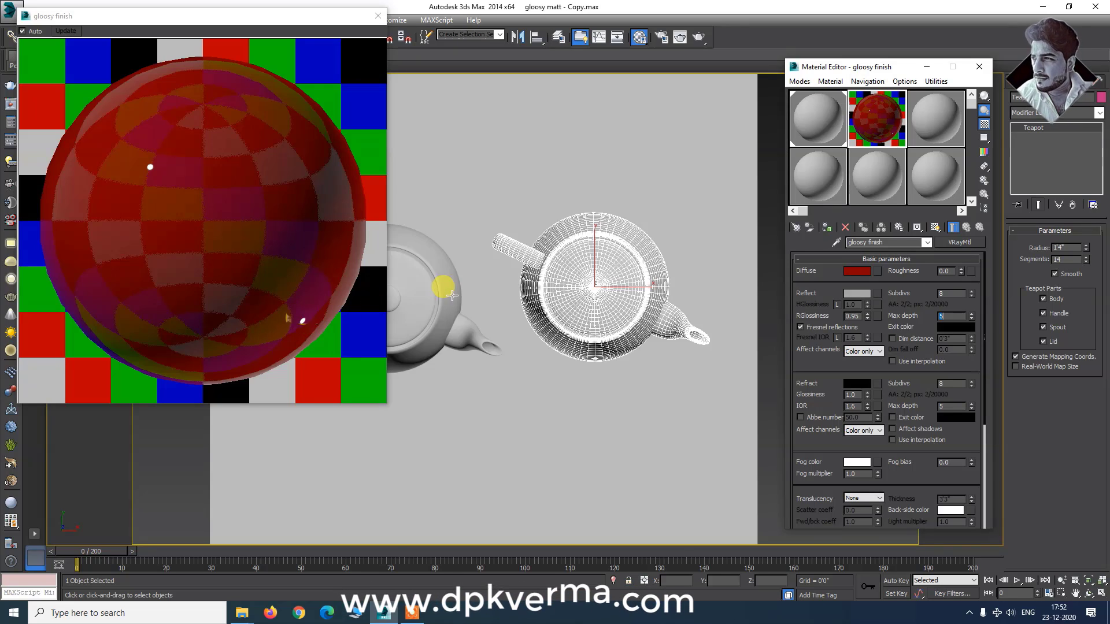
pyautogui.click(861, 323)
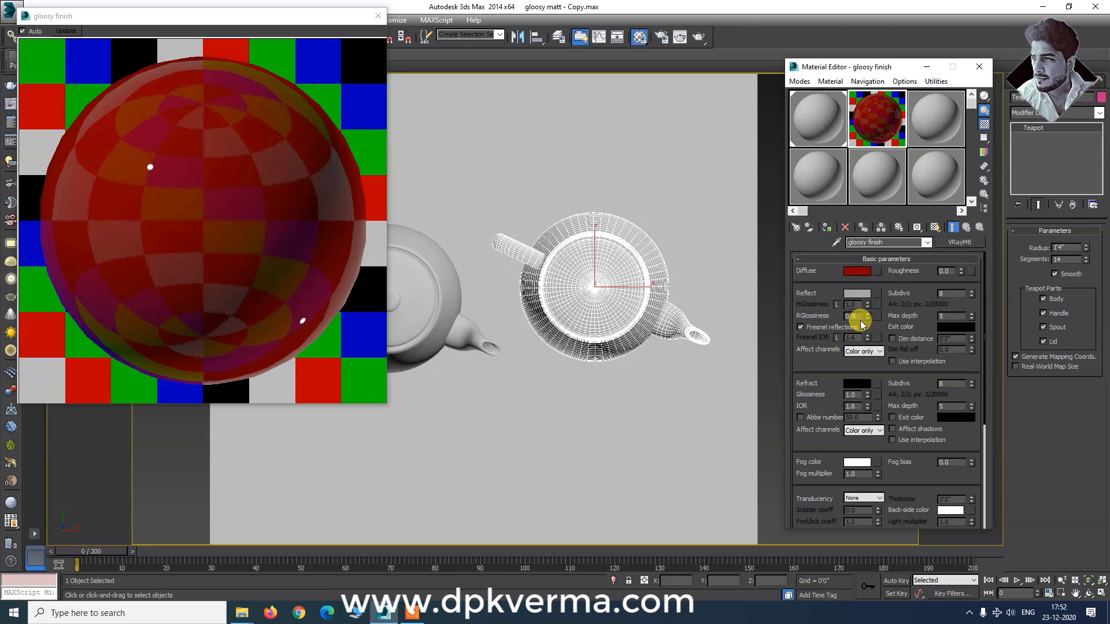
pyautogui.press('Tab')
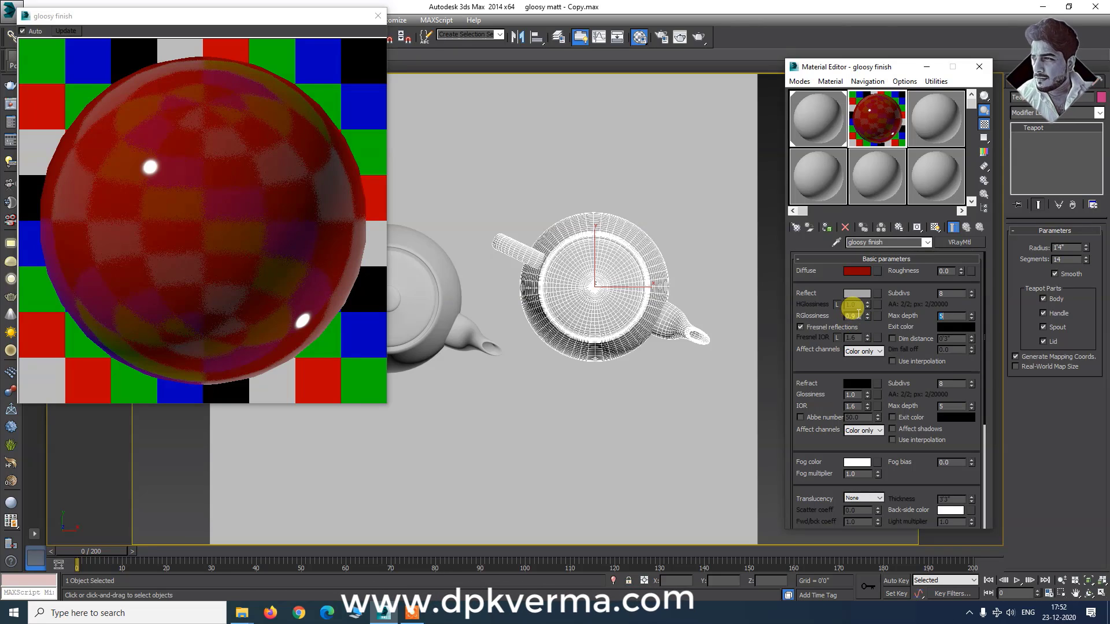
pyautogui.click(867, 315)
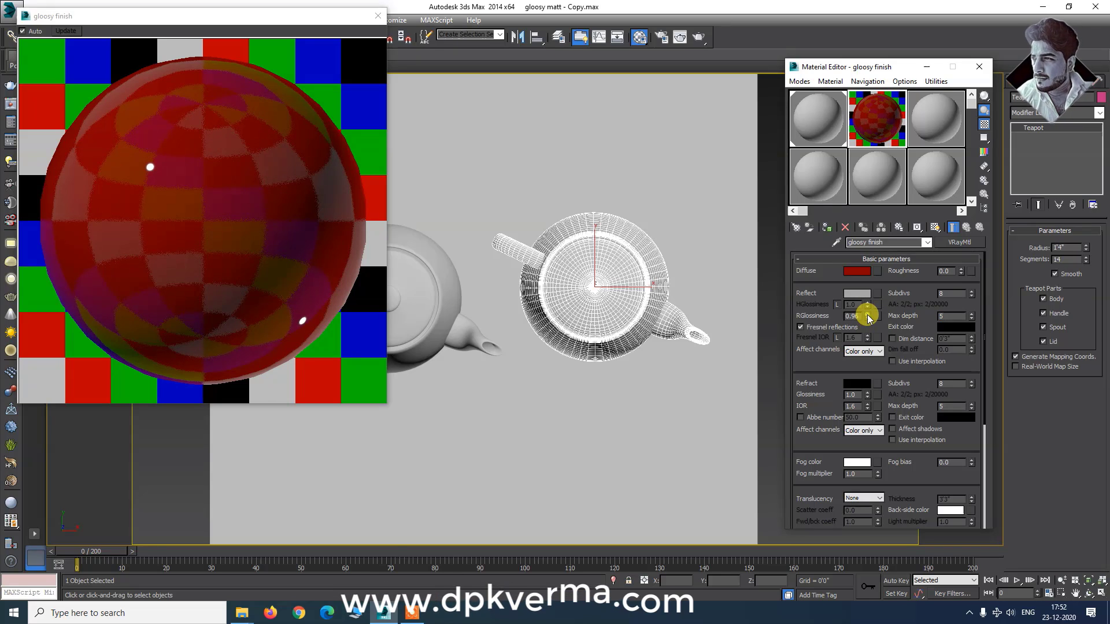
pyautogui.click(867, 315)
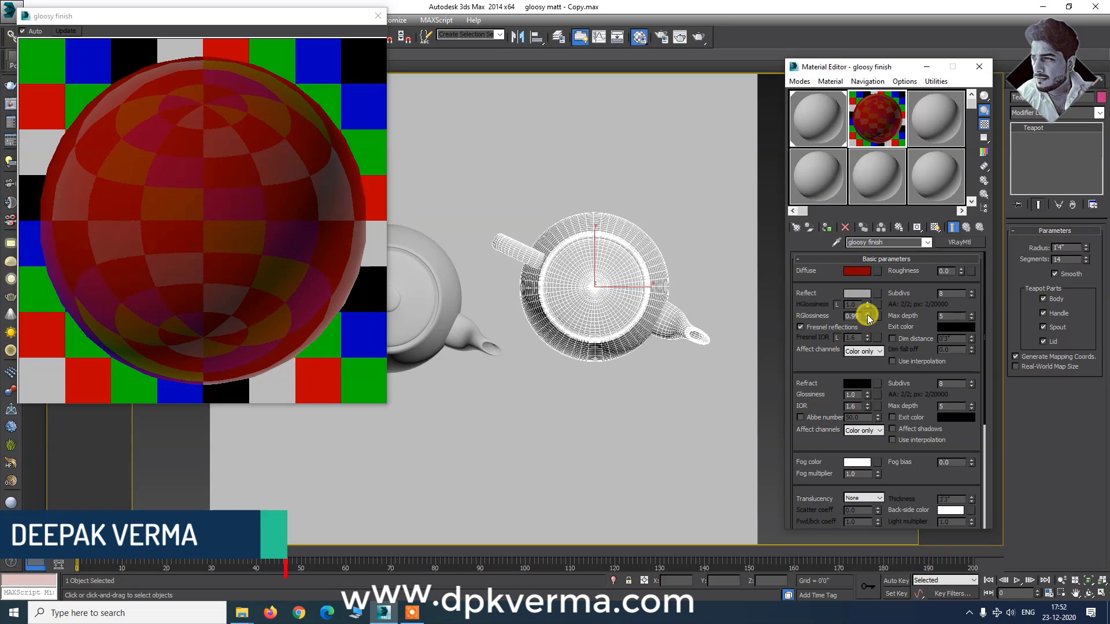
pyautogui.click(867, 316)
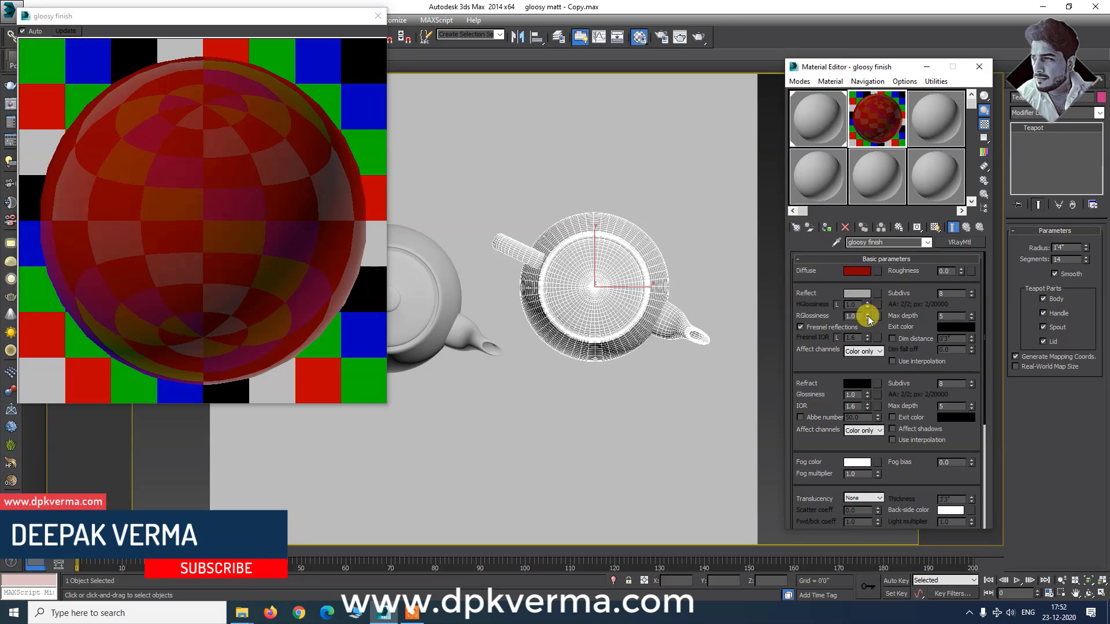
pyautogui.click(867, 318)
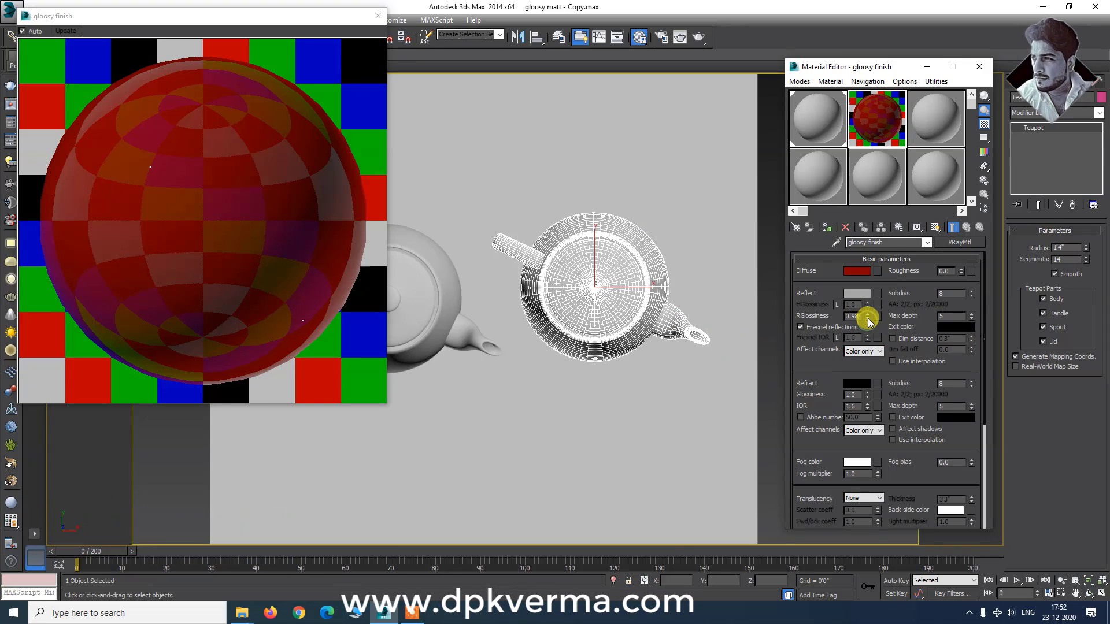
pyautogui.moveTo(868, 321); pyautogui.dragTo(870, 323)
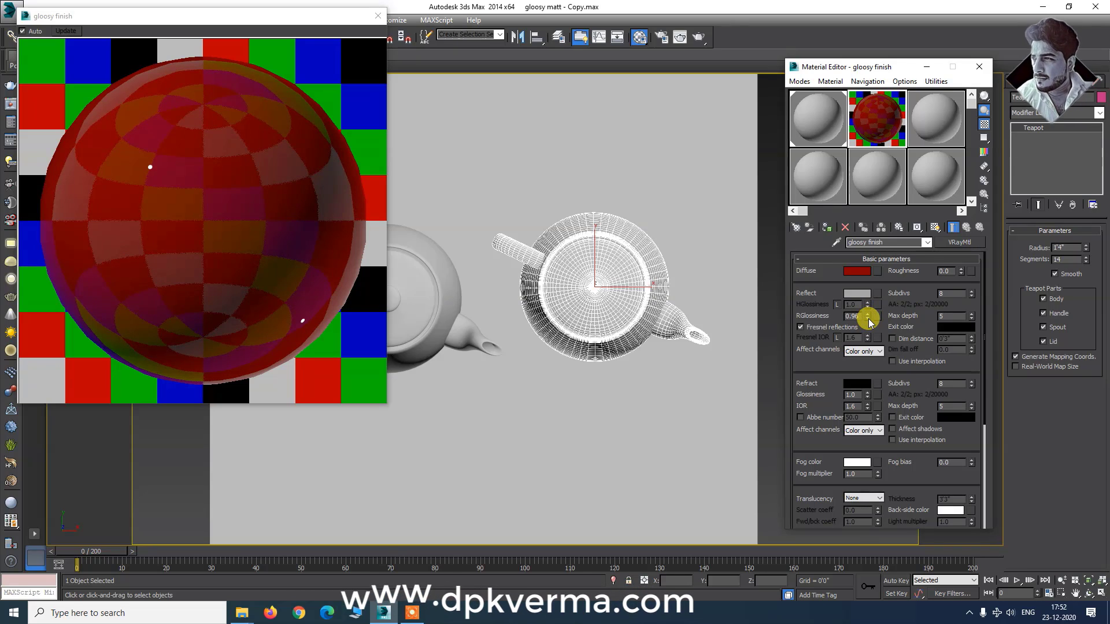
pyautogui.moveTo(869, 323); pyautogui.dragTo(869, 324)
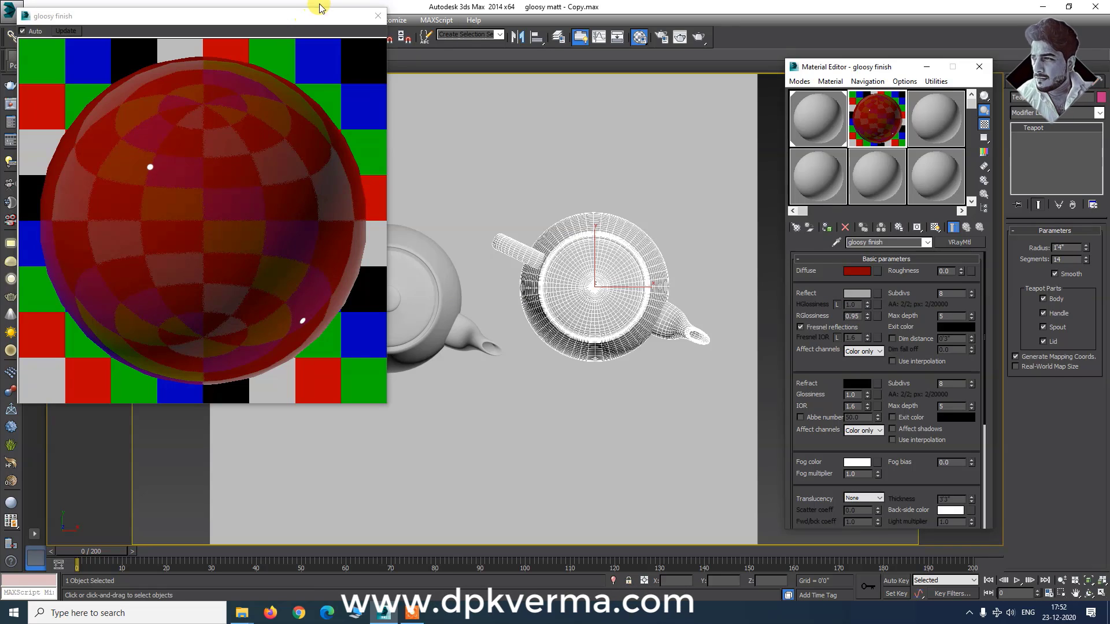
pyautogui.click(370, 17)
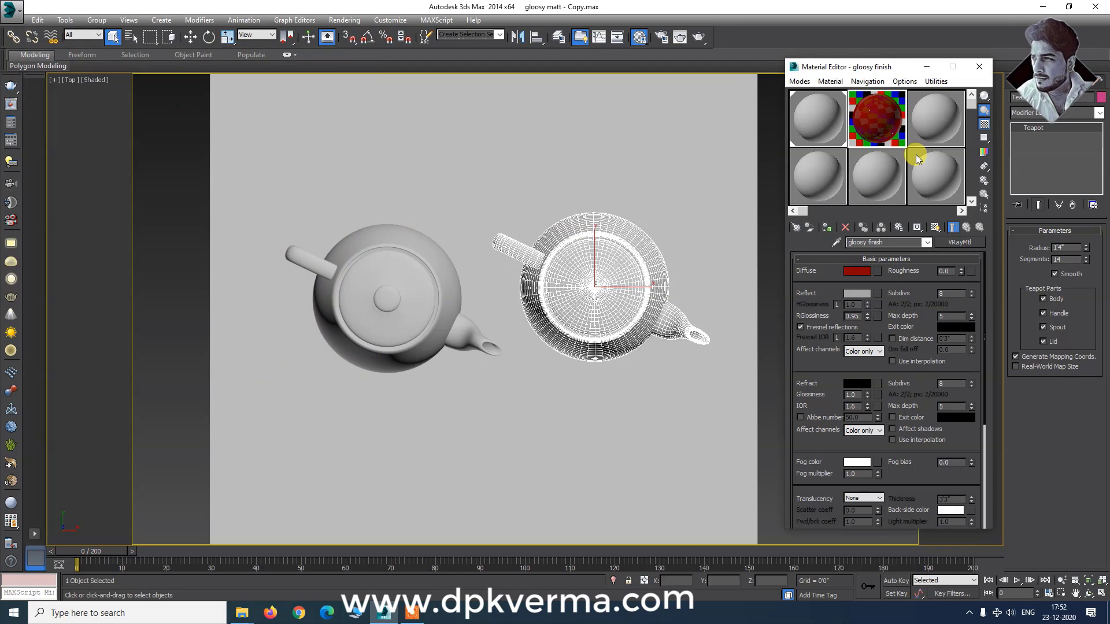
# Assign glossy finish to the right teapot; make the third slot a VRayMtl named 'matt finish'
pyautogui.click(826, 227)
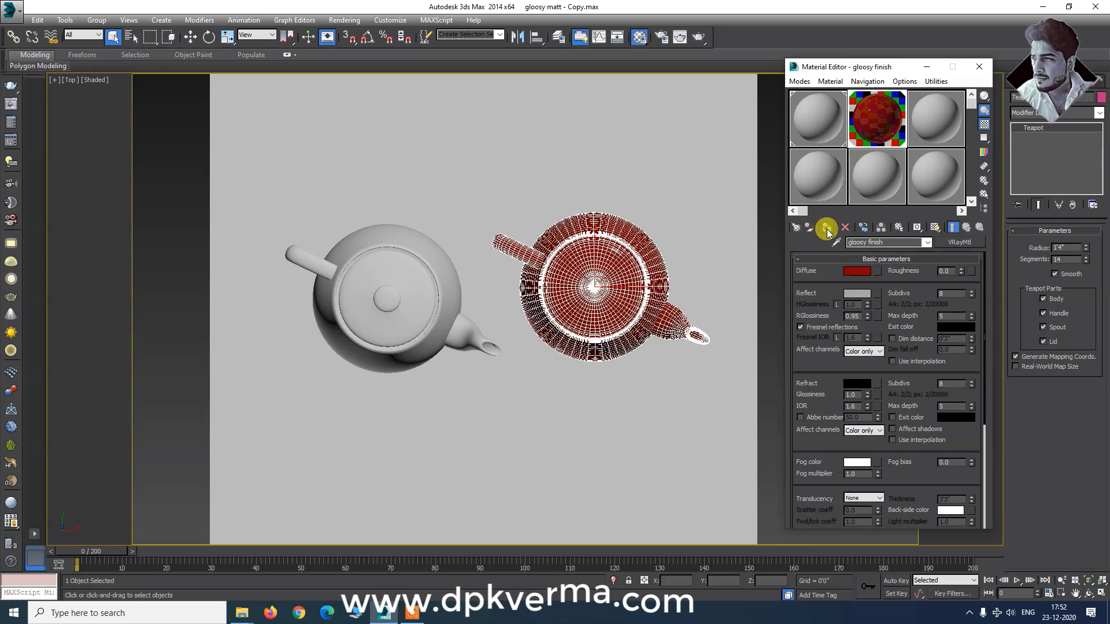
pyautogui.click(928, 139)
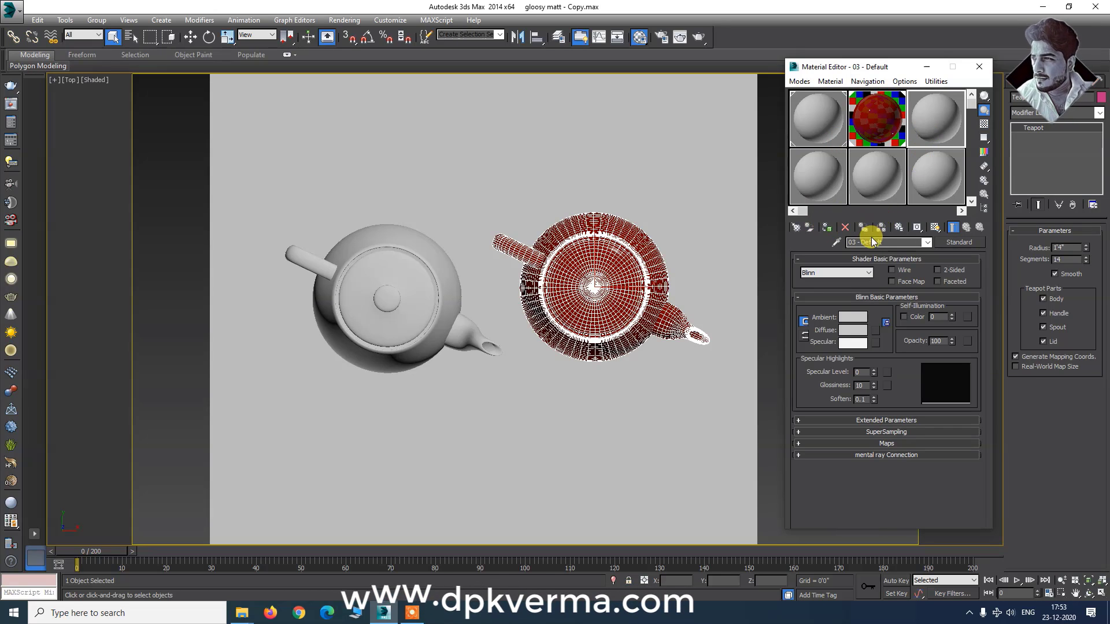
pyautogui.moveTo(880, 242); pyautogui.dragTo(797, 242)
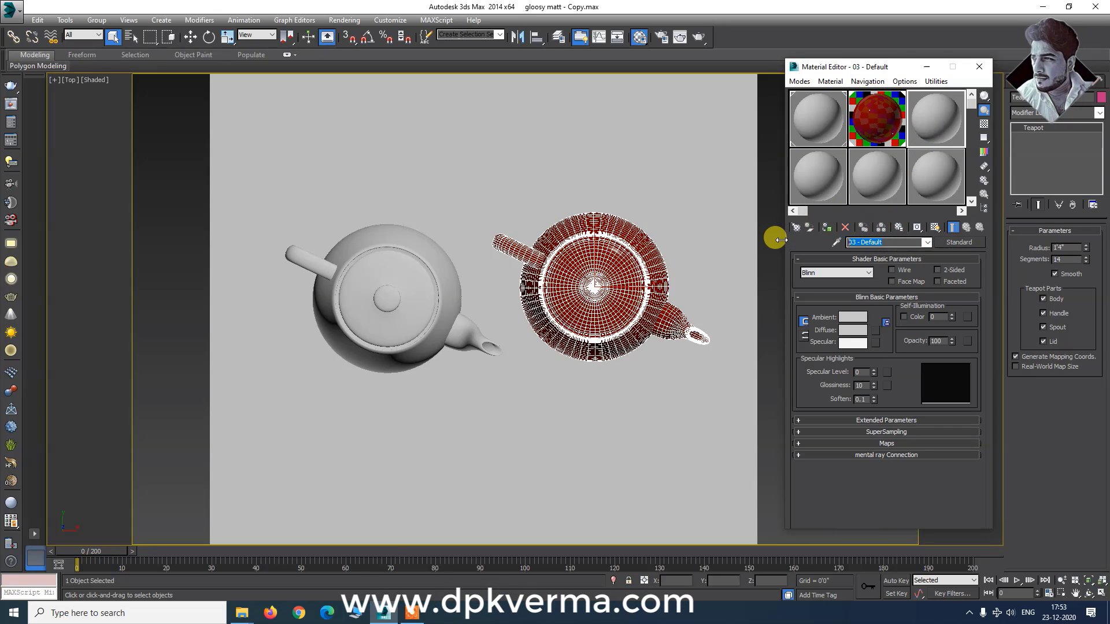
pyautogui.write('mat')
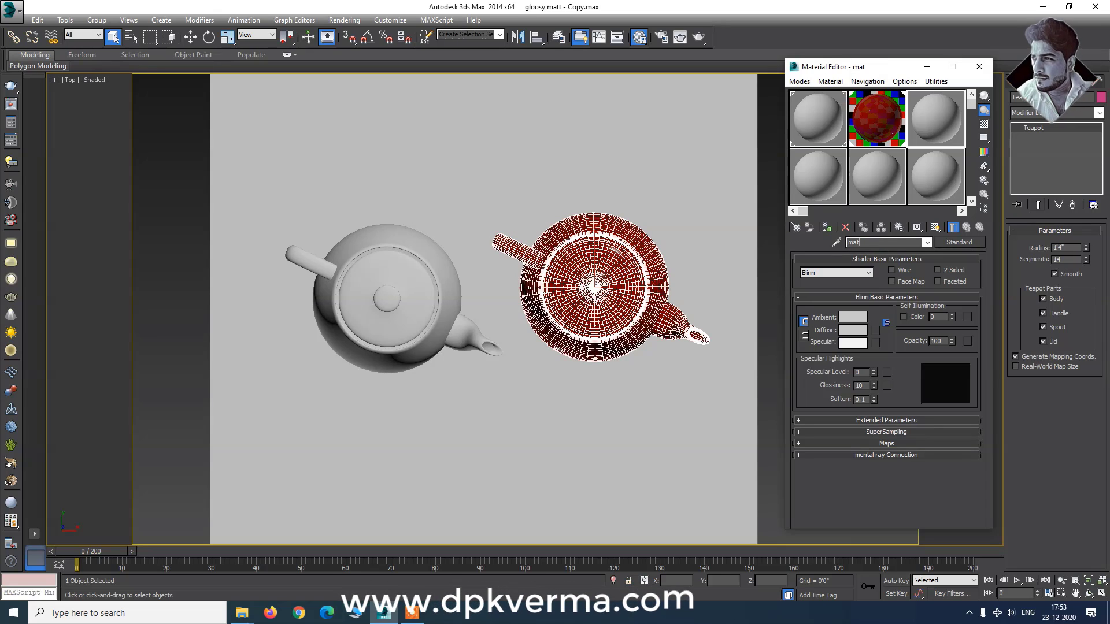
pyautogui.write('t finish')
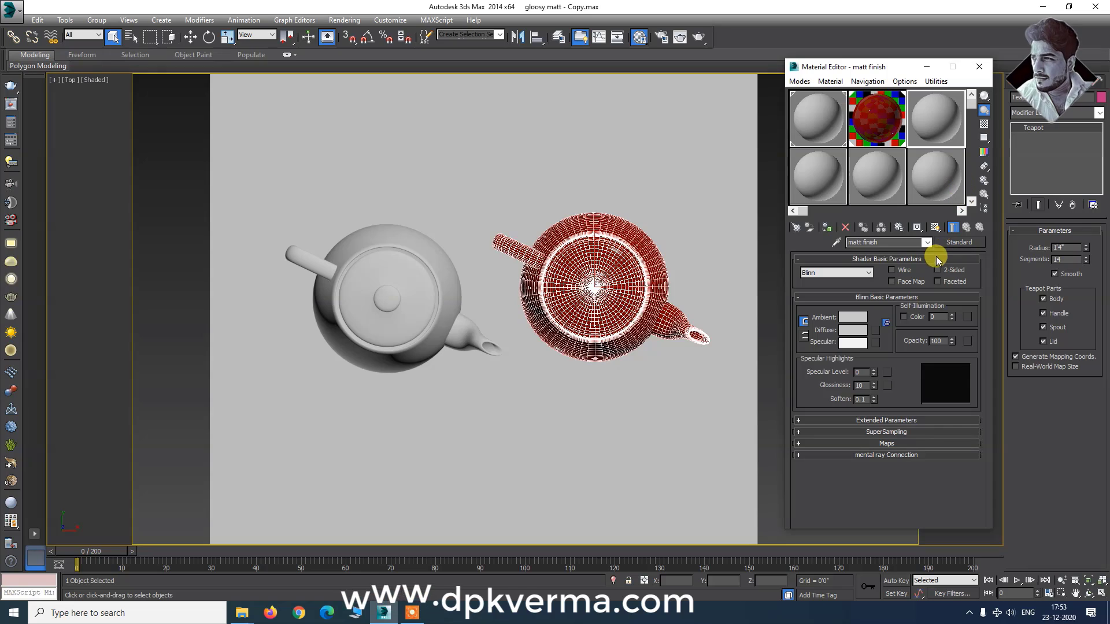
pyautogui.click(954, 241)
pyautogui.doubleClick(490, 296)
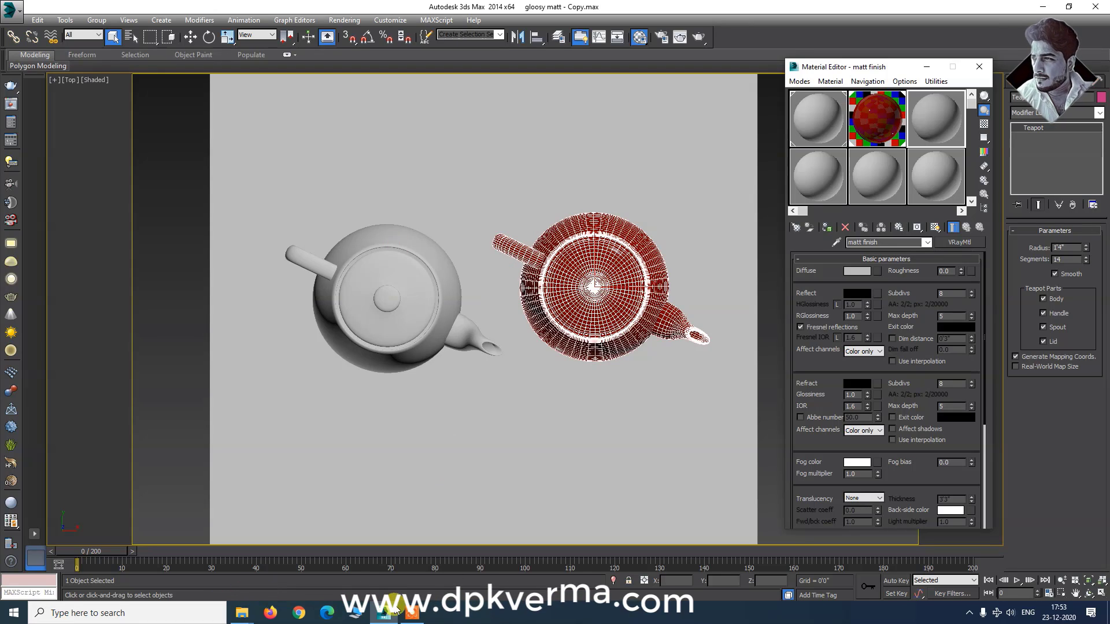
# Set matt finish's diffuse colour to hue 255, saturation 255, value 60 (RGB 60, 0, 0)
pyautogui.click(412, 613)
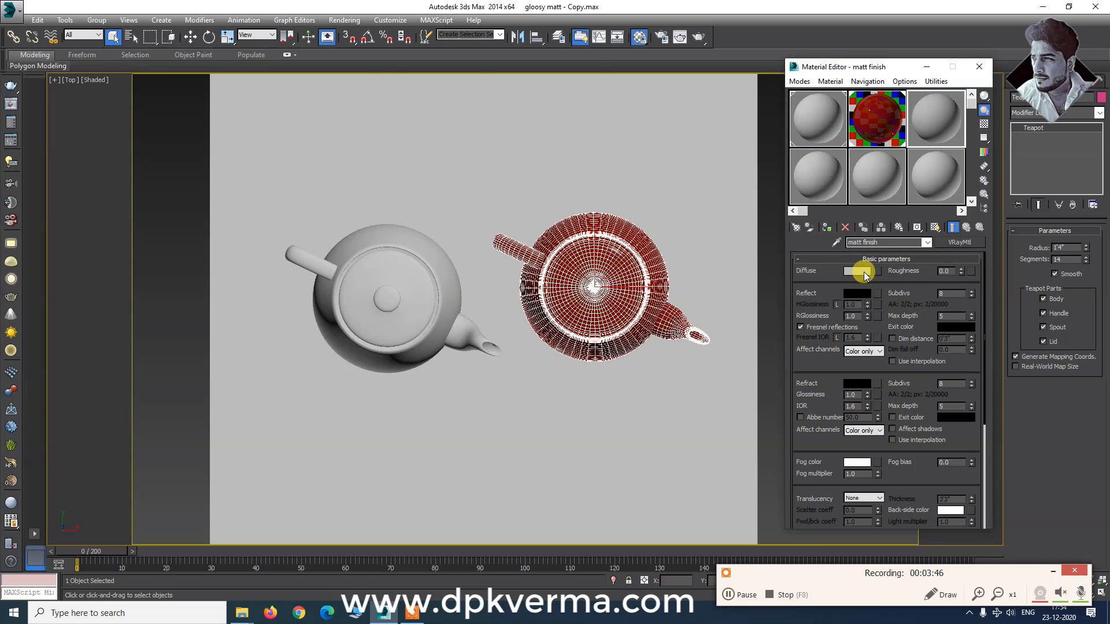
pyautogui.click(864, 272)
pyautogui.write('60')
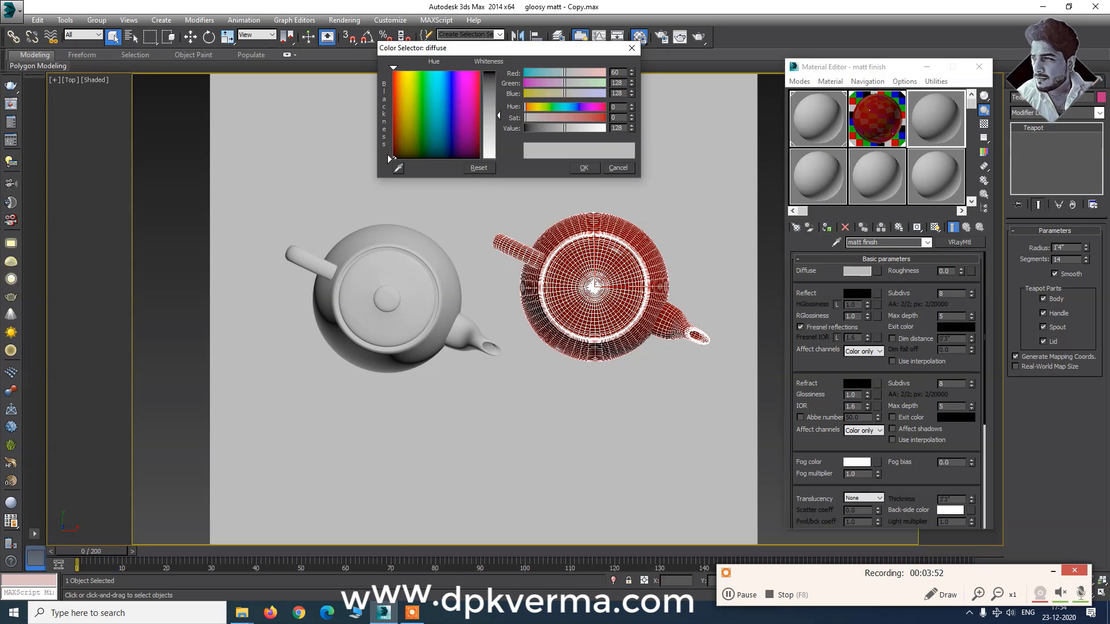
pyautogui.press('Tab')
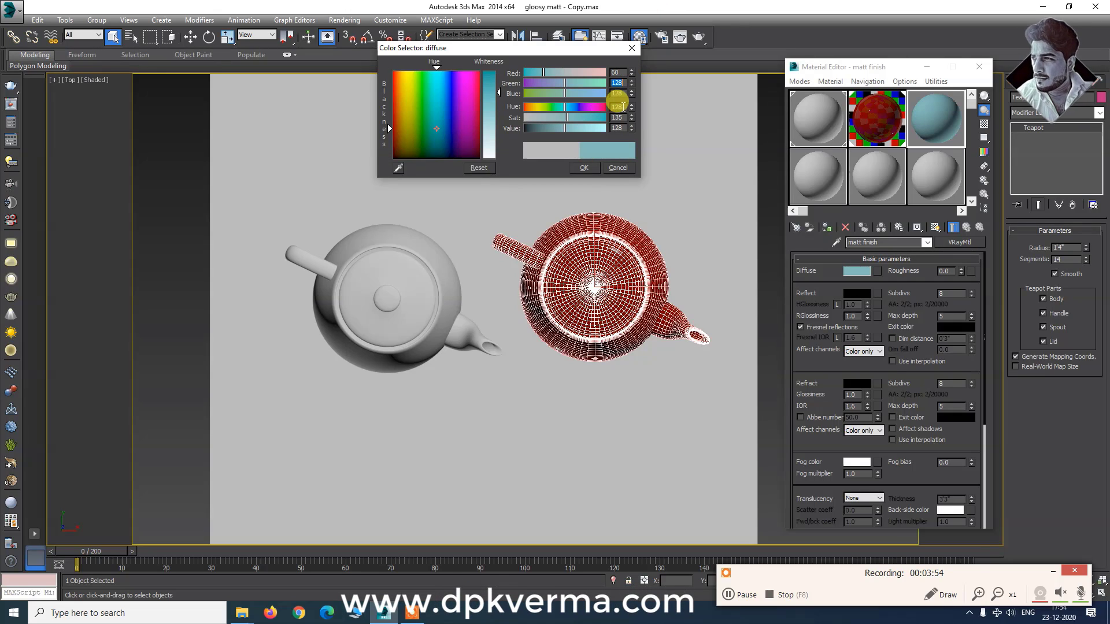
pyautogui.write('255')
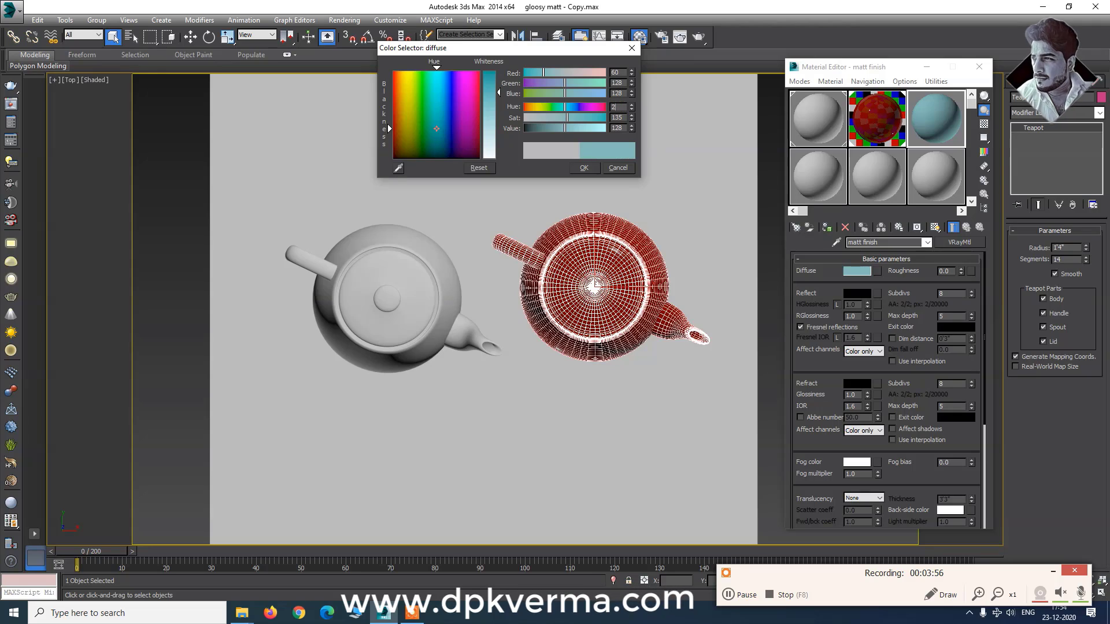
pyautogui.press('Tab')
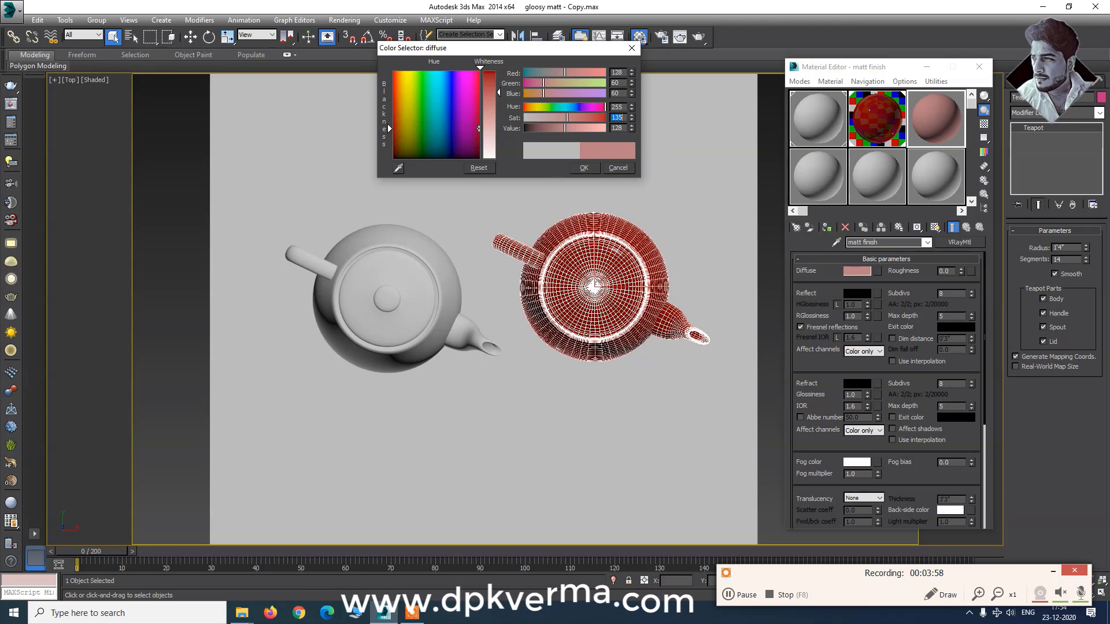
pyautogui.write('255')
pyautogui.press('Tab')
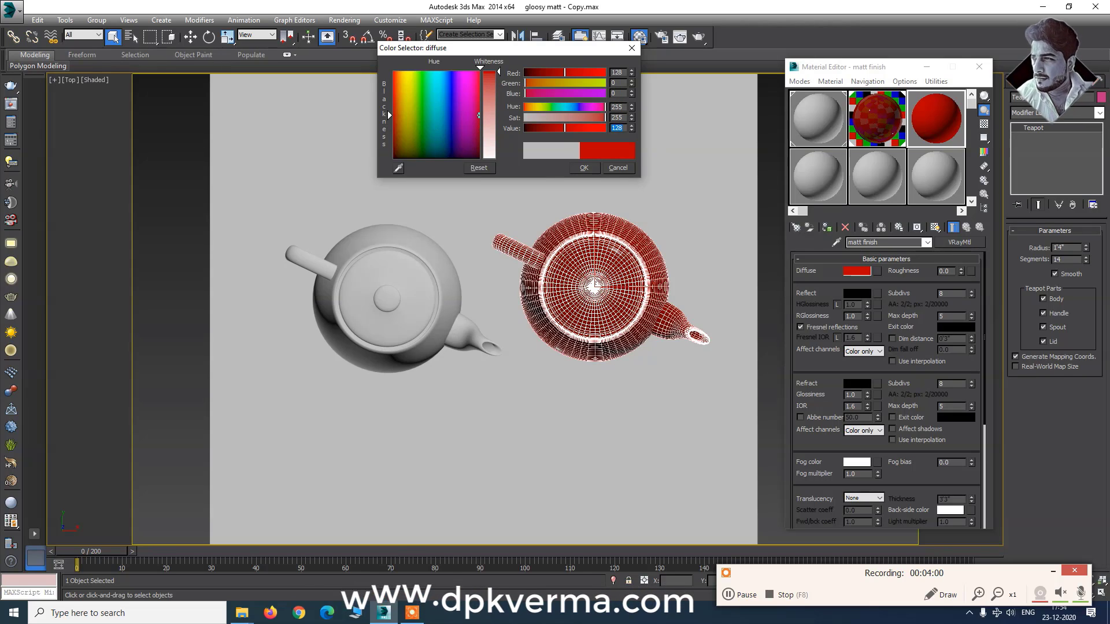
pyautogui.write('60')
pyautogui.press('Tab')
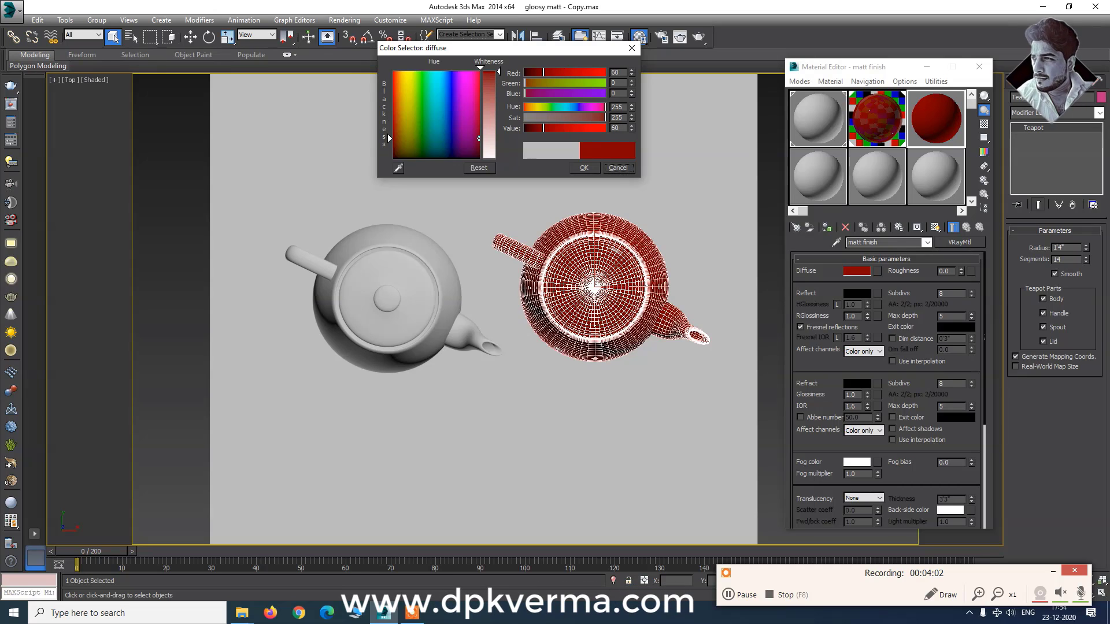
# Accept the dark red diffuse and open enlarged previews of both materials side by side
pyautogui.click(576, 168)
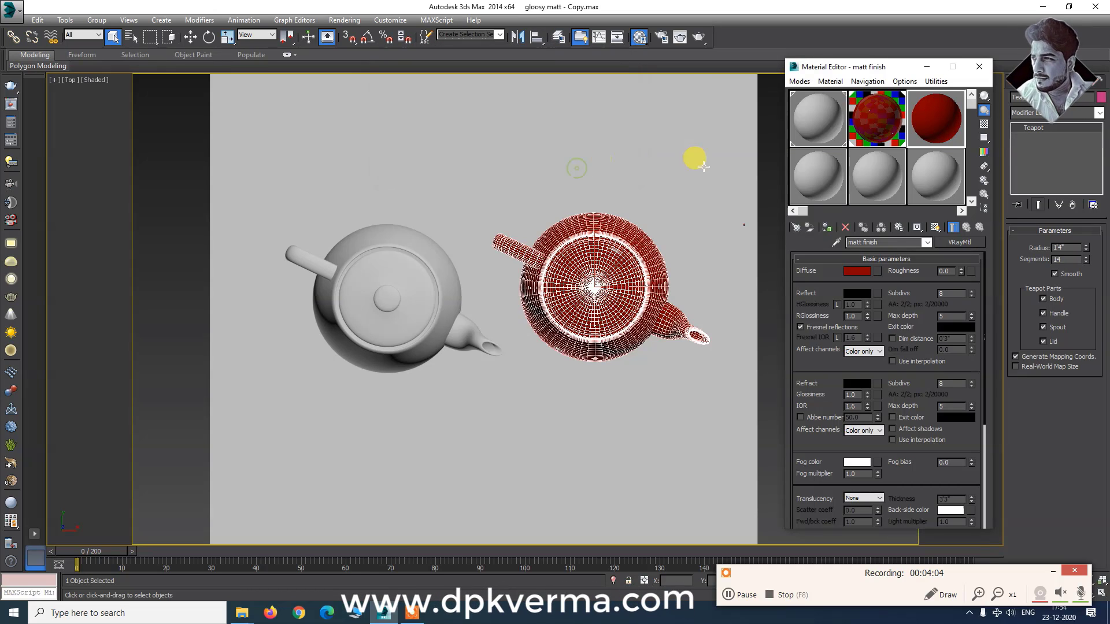
pyautogui.doubleClick(941, 118)
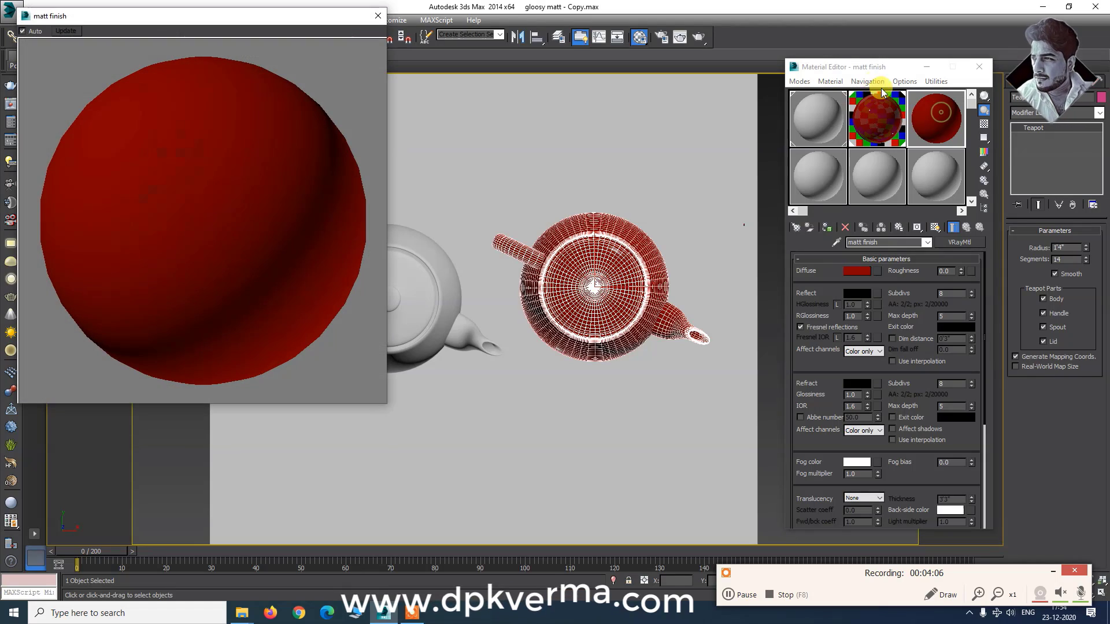
pyautogui.doubleClick(868, 113)
pyautogui.moveTo(677, 32); pyautogui.dragTo(486, 16)
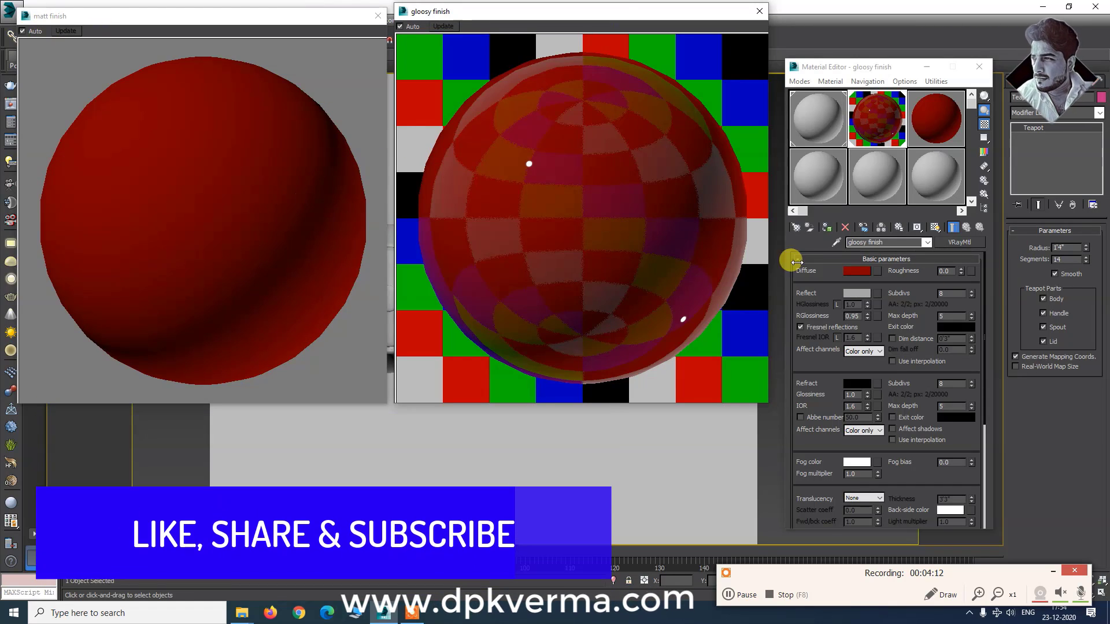
pyautogui.click(847, 294)
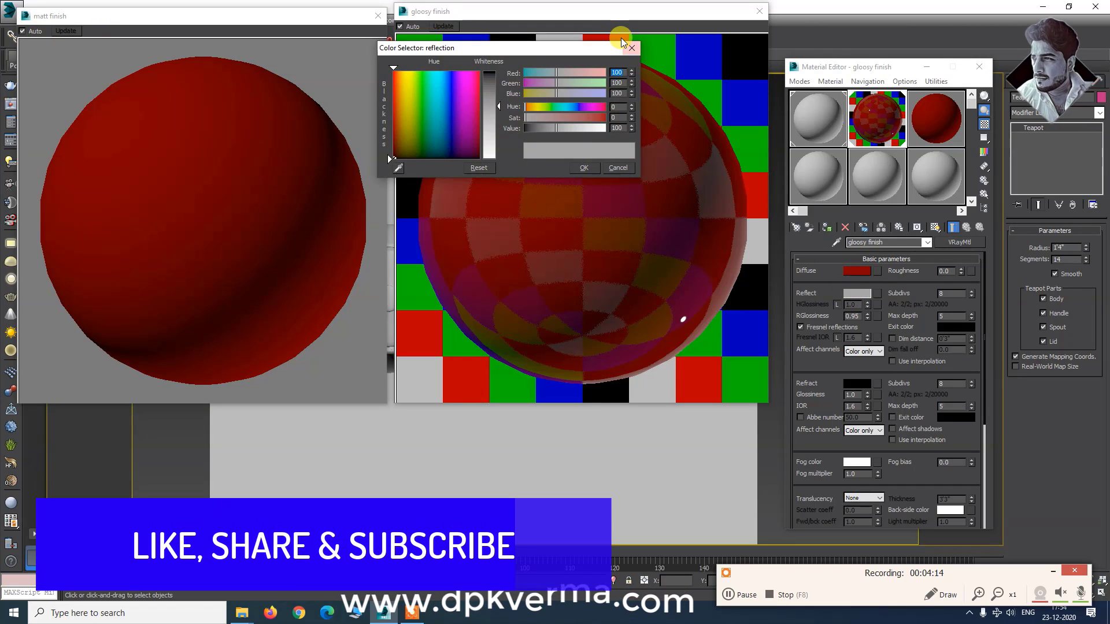
pyautogui.click(631, 48)
# Give matt finish a checkered preview background and a grey 100 reflection
pyautogui.click(935, 118)
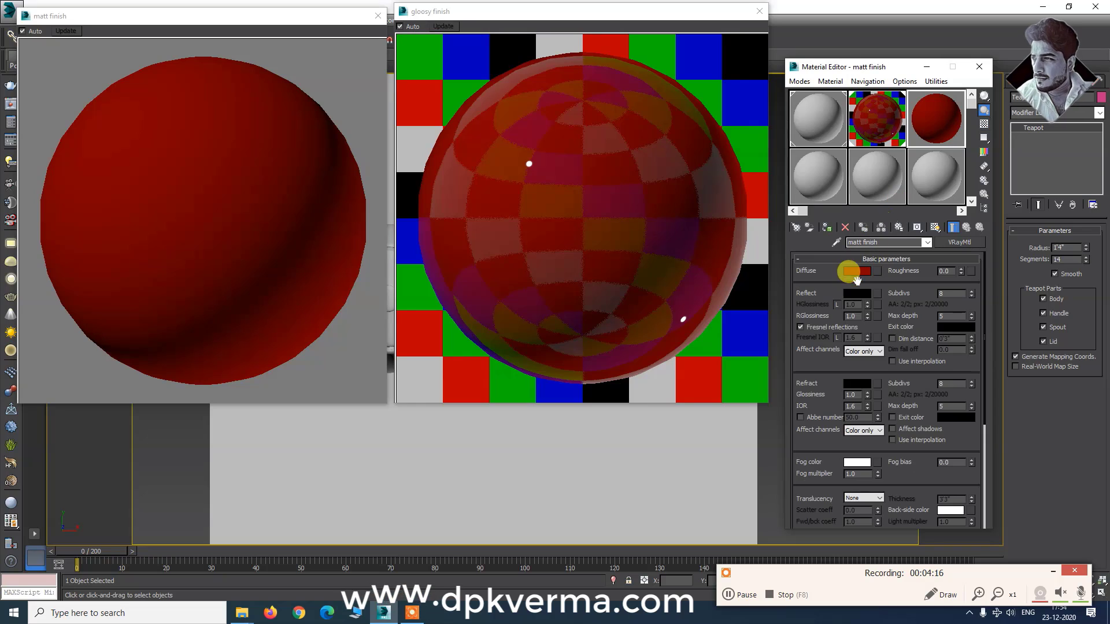
pyautogui.click(984, 124)
pyautogui.click(855, 292)
pyautogui.write('100')
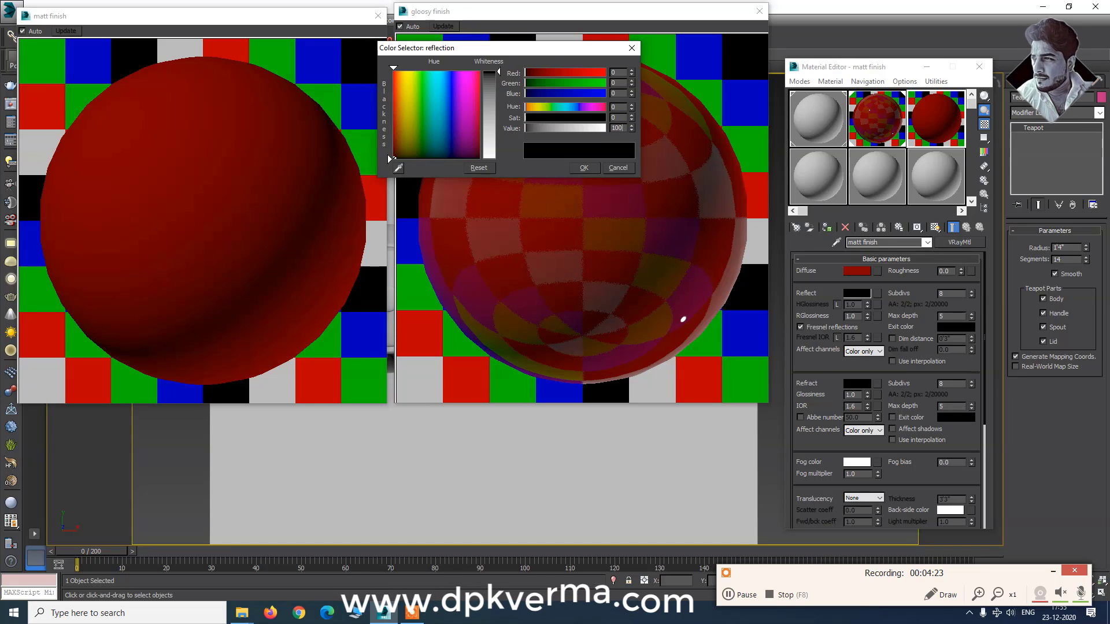
pyautogui.press('Return')
pyautogui.click(580, 168)
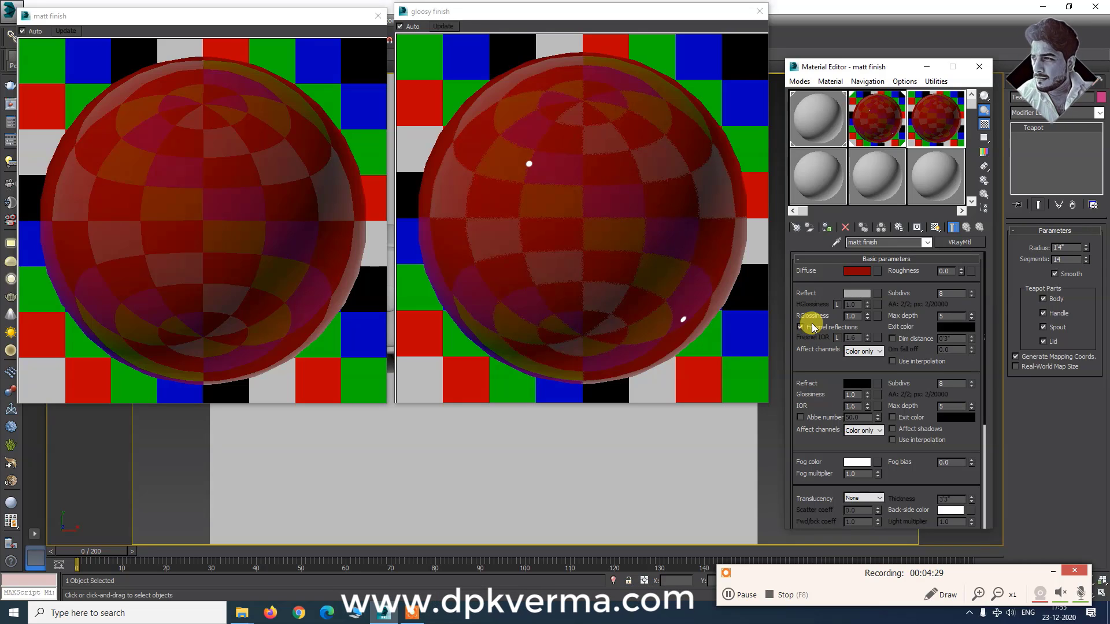
# Drag matt finish's reflection glossiness down to about 0.8 for blurry highlights
pyautogui.click(867, 321)
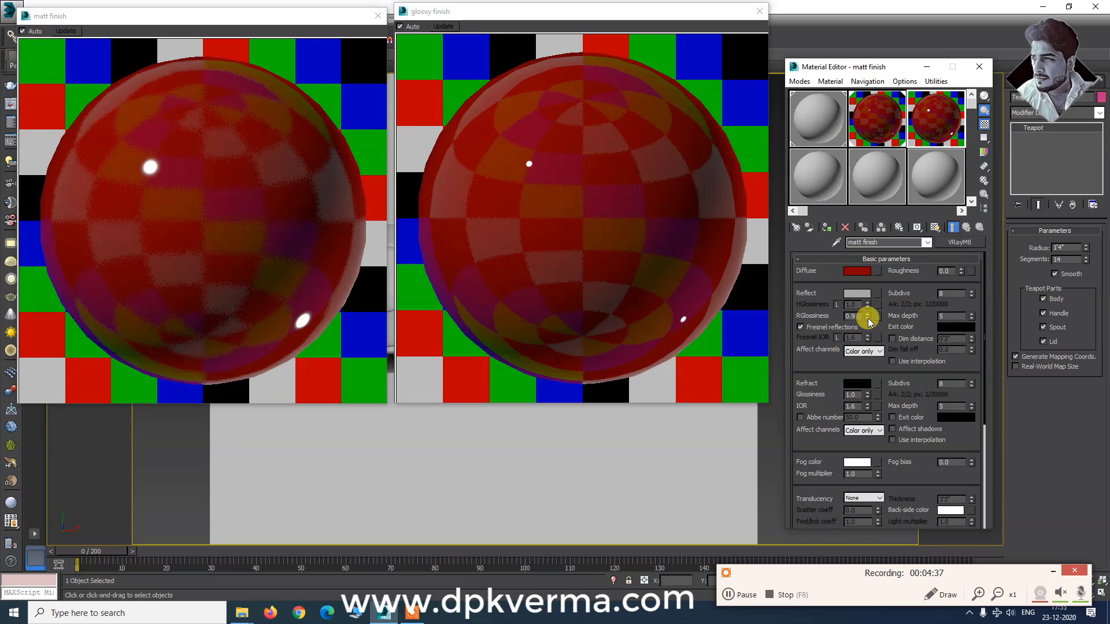
pyautogui.moveTo(868, 321); pyautogui.dragTo(861, 322)
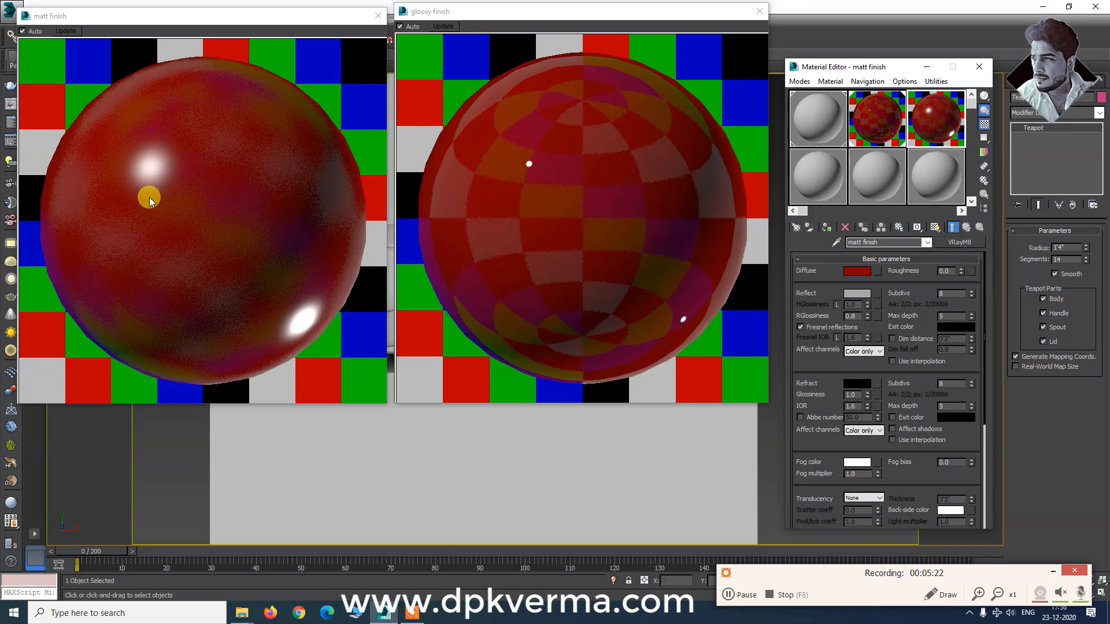
# Close both material previews and assign matt finish to the left teapot
pyautogui.click(378, 15)
pyautogui.click(747, 16)
pyautogui.click(388, 265)
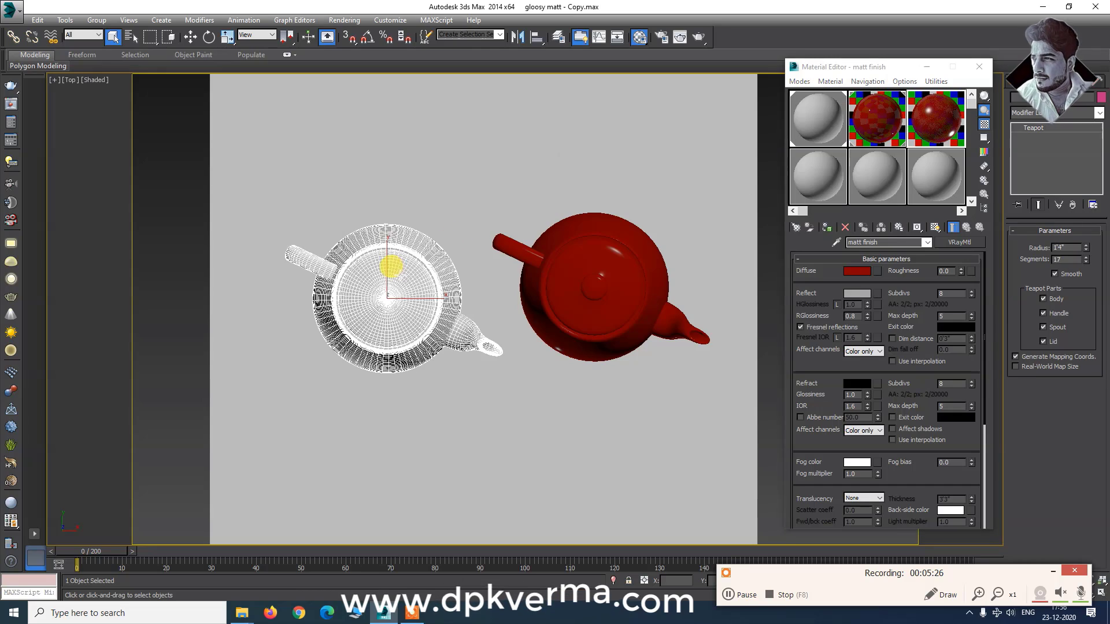
pyautogui.click(827, 230)
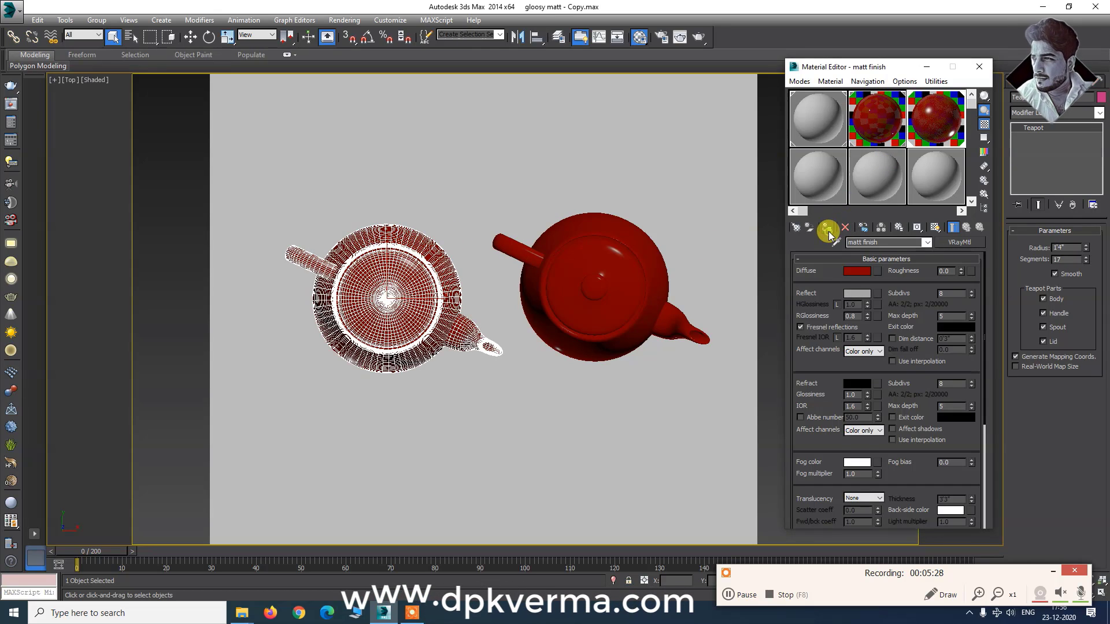
pyautogui.click(471, 403)
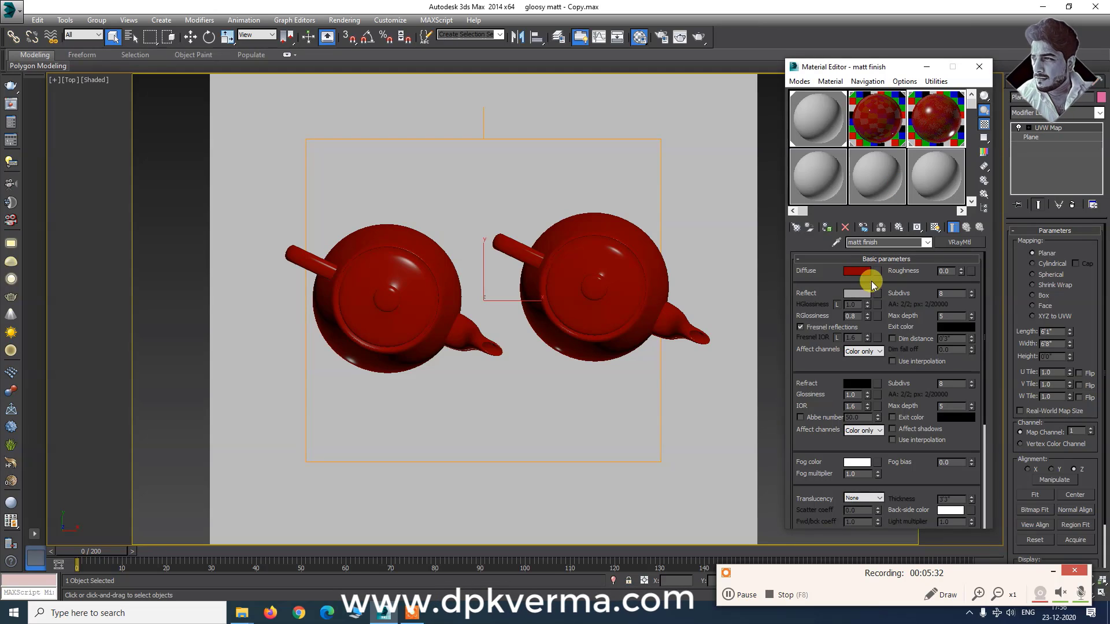
# Darken matt finish's reflection colour to grey 80
pyautogui.click(857, 294)
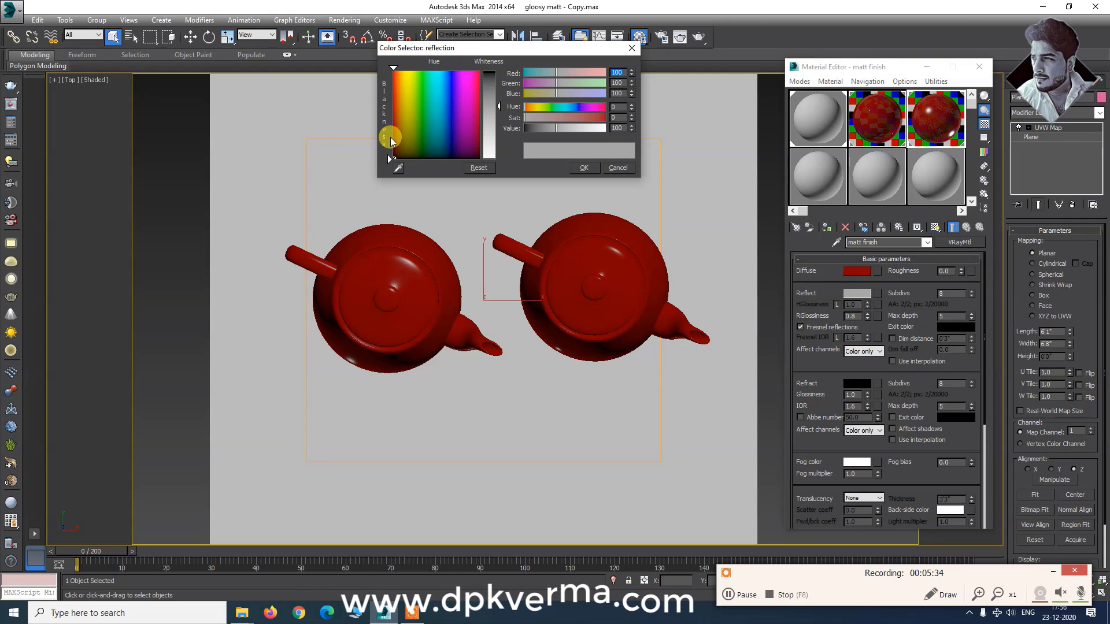
pyautogui.click(618, 128)
pyautogui.write('80')
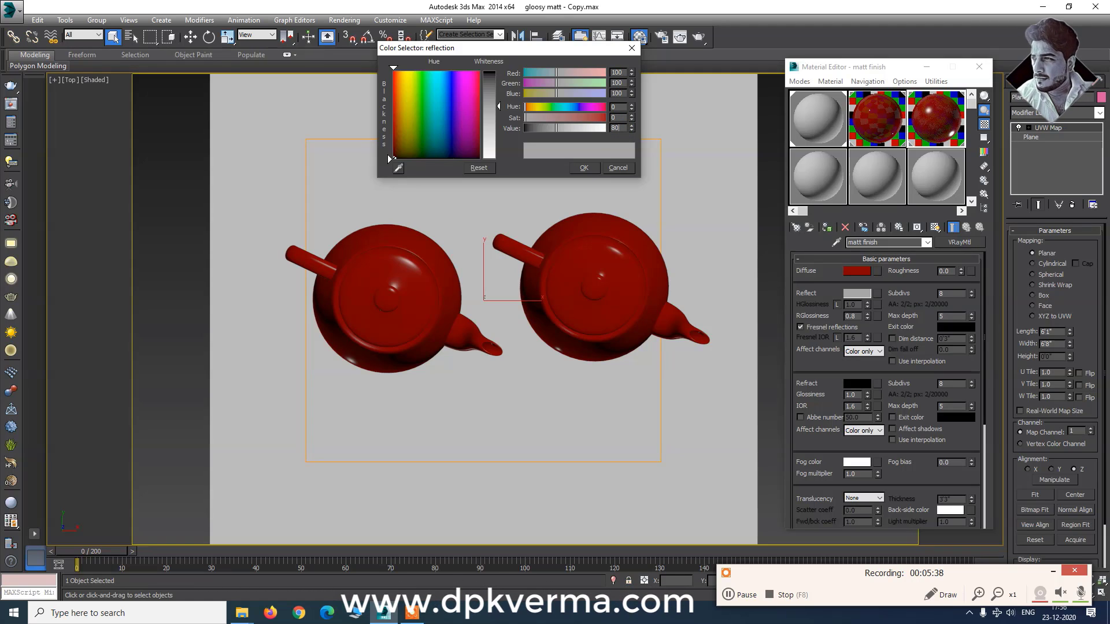
pyautogui.press('Return')
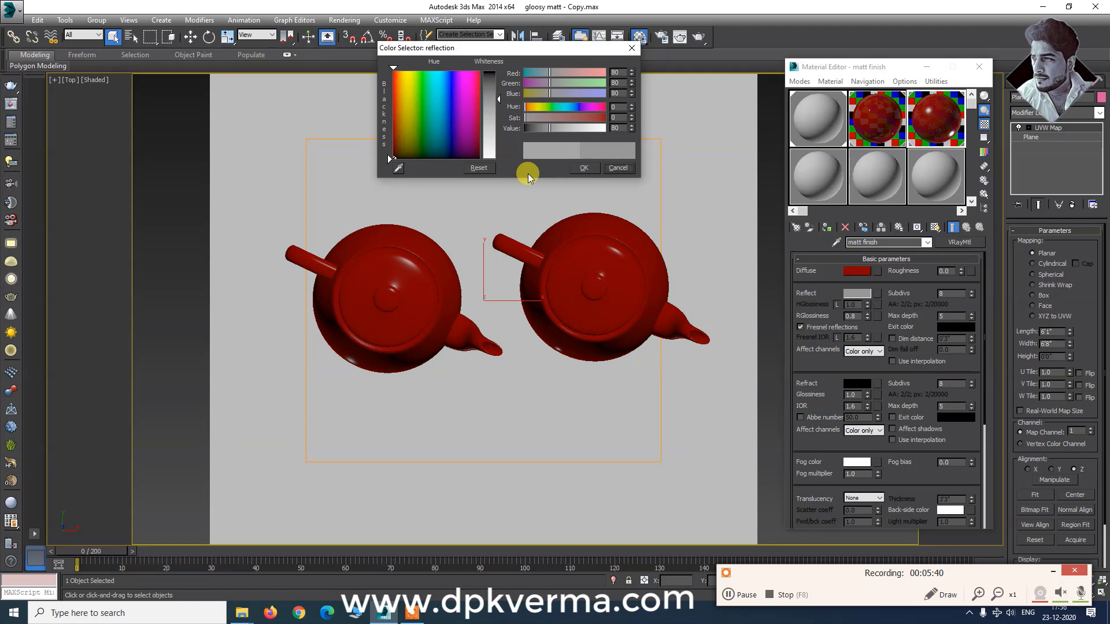
pyautogui.click(575, 173)
pyautogui.scroll(-2, 584, 284)
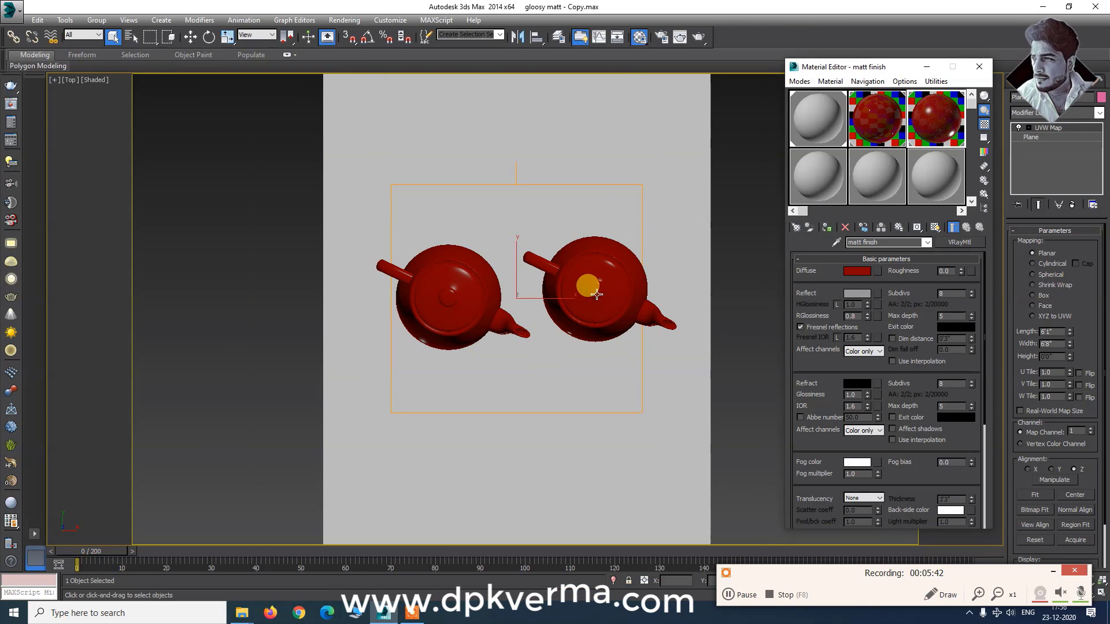
pyautogui.scroll(-1, 549, 318)
pyautogui.scroll(-1, 558, 329)
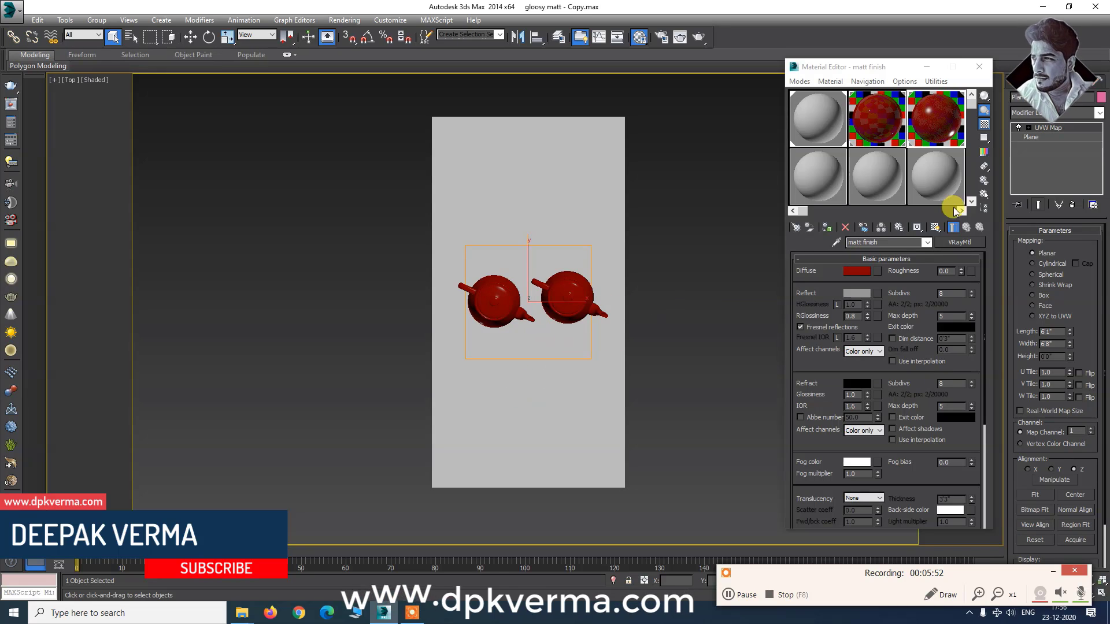
# Turn an unused material slot into a VRayMtl with a Bitmap as its diffuse map
pyautogui.click(817, 177)
pyautogui.click(959, 242)
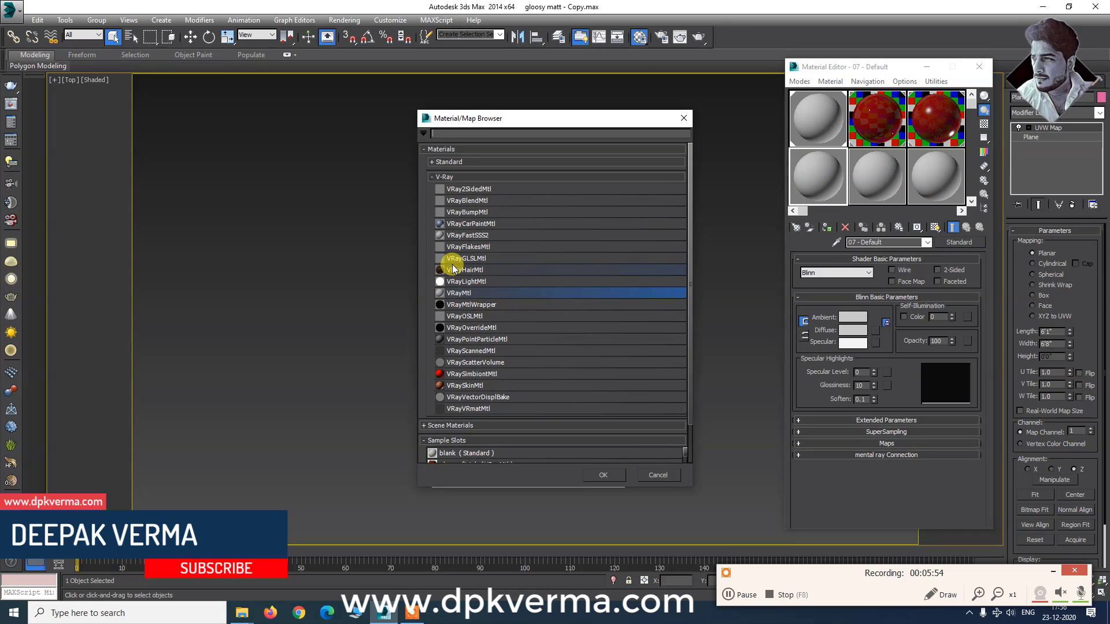
pyautogui.doubleClick(483, 294)
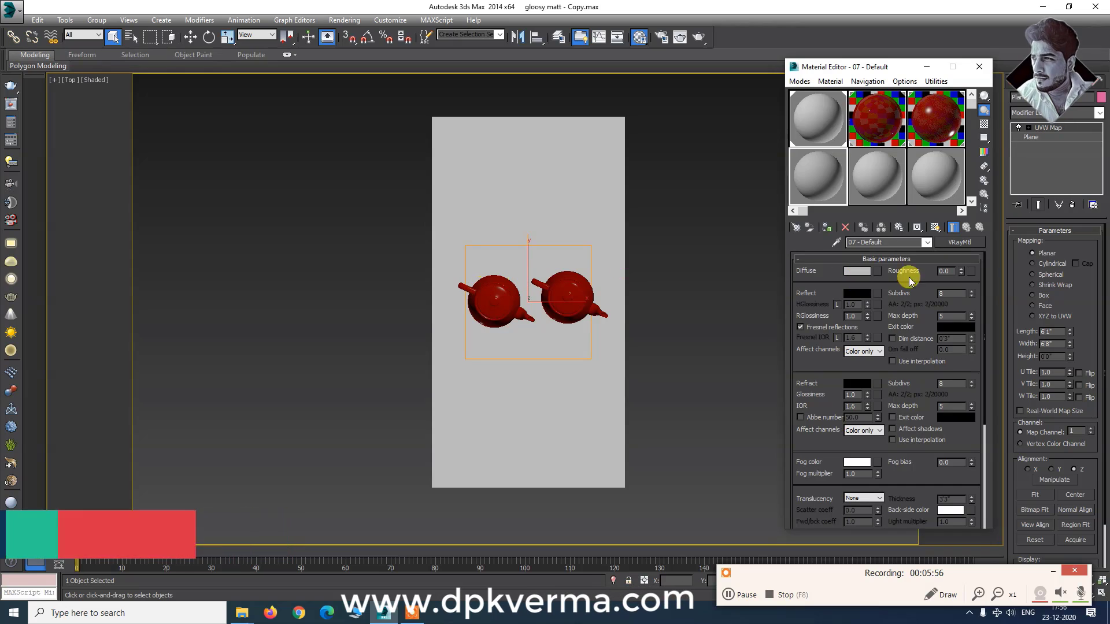
pyautogui.click(877, 271)
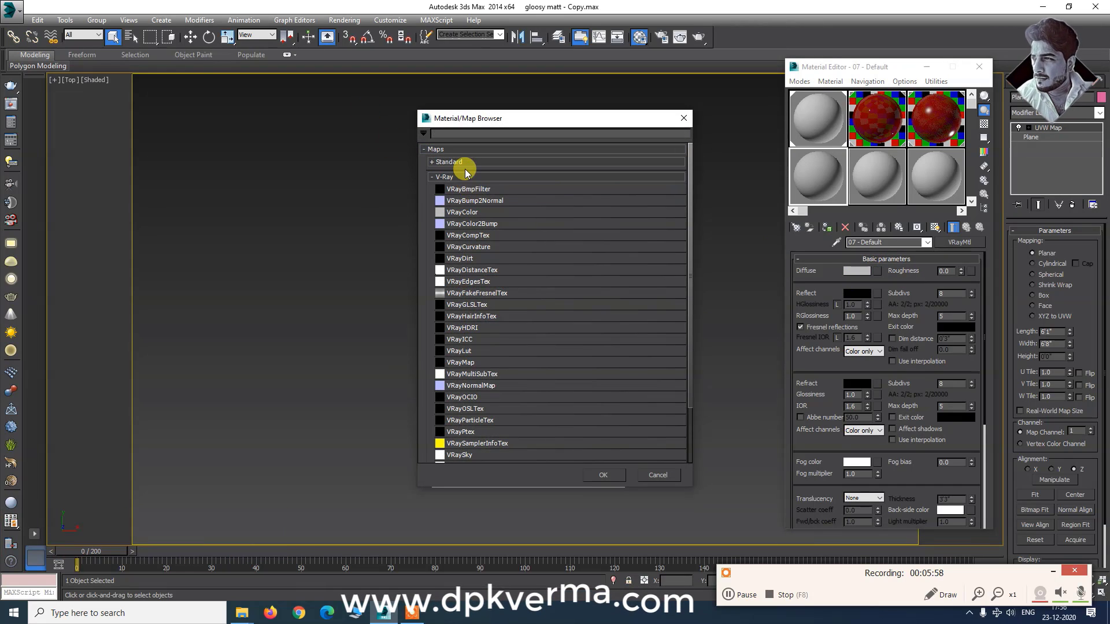
pyautogui.click(464, 169)
pyautogui.doubleClick(462, 174)
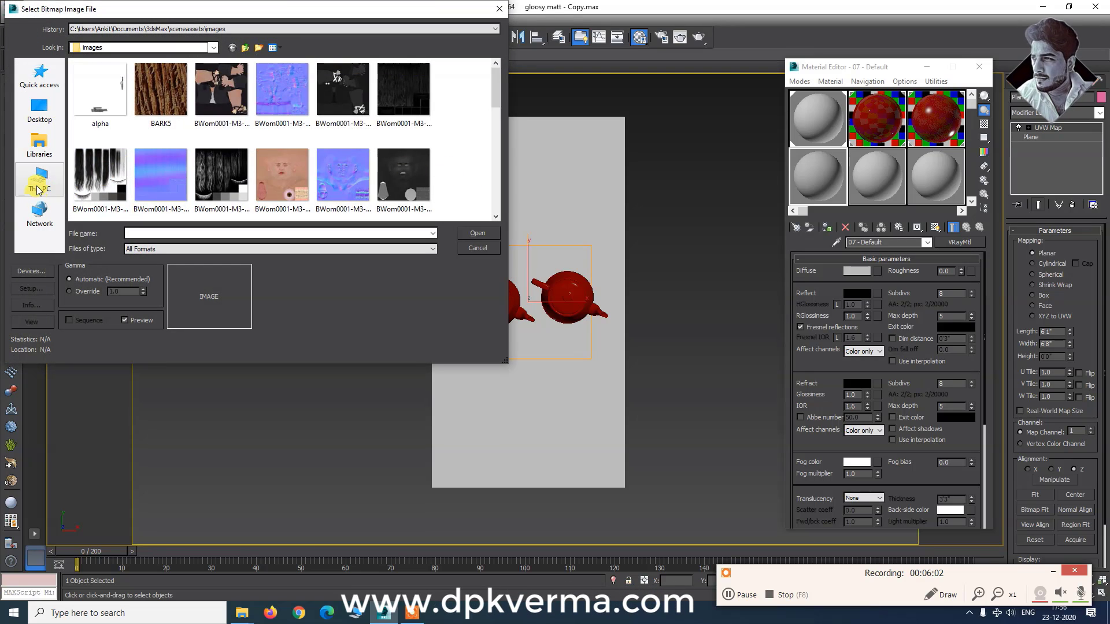
# Load the hardwood floor texture from D:, assign it to the floor plane, and show it in viewport
pyautogui.click(38, 190)
pyautogui.doubleClick(373, 188)
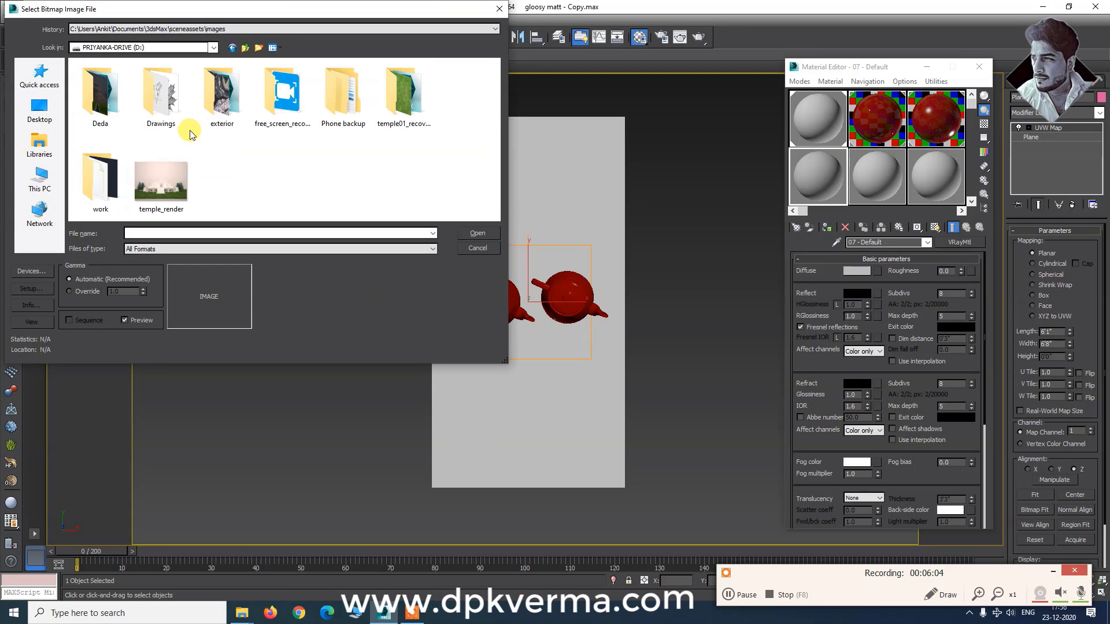
pyautogui.doubleClick(105, 194)
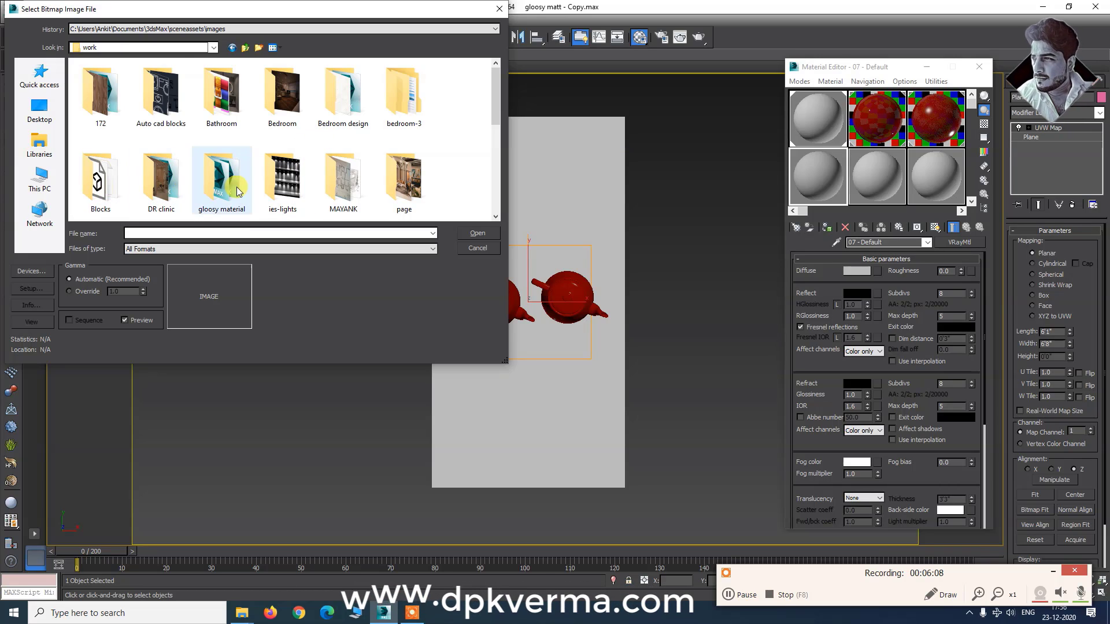
pyautogui.doubleClick(221, 174)
pyautogui.click(160, 93)
pyautogui.click(458, 232)
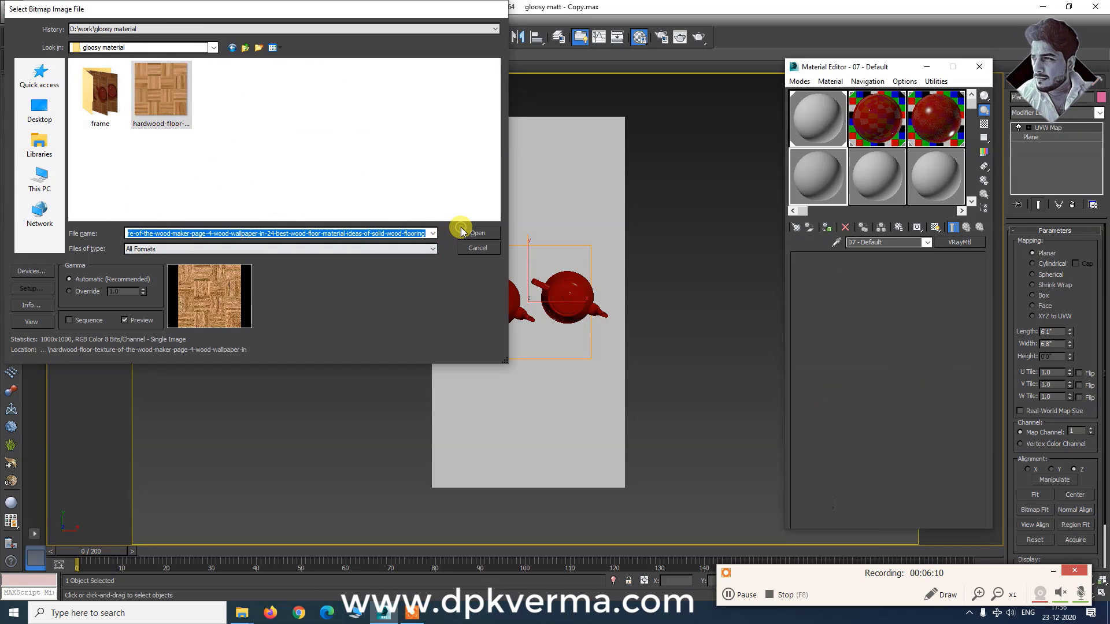
pyautogui.click(826, 227)
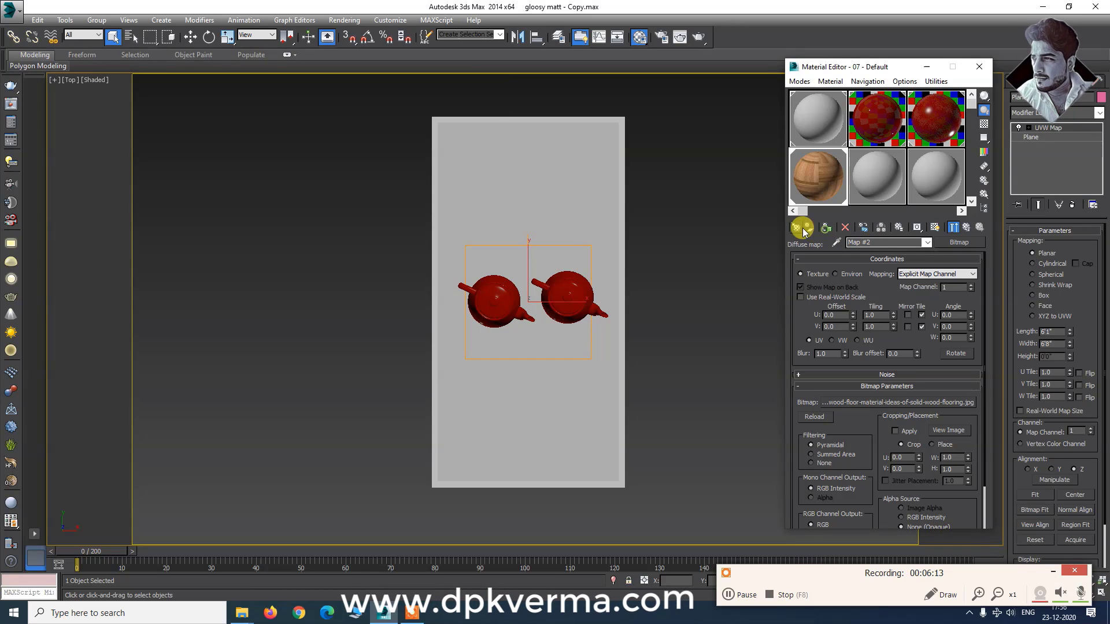
pyautogui.click(933, 230)
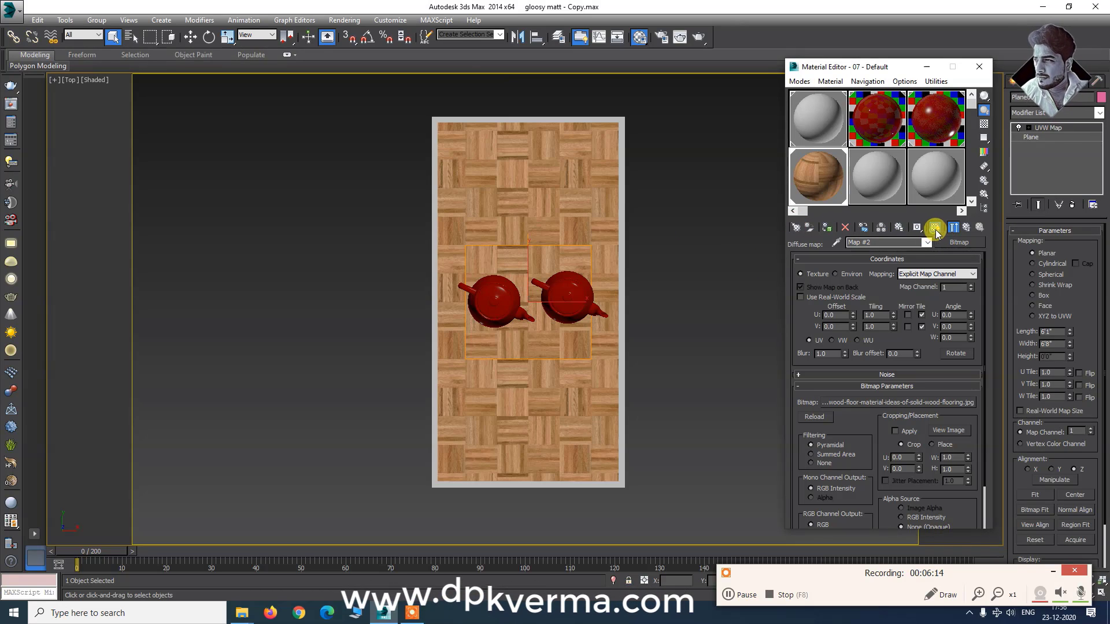
pyautogui.click(966, 229)
# Name the wall's material slot 'wall color' and the wood material 'floor'
pyautogui.click(623, 281)
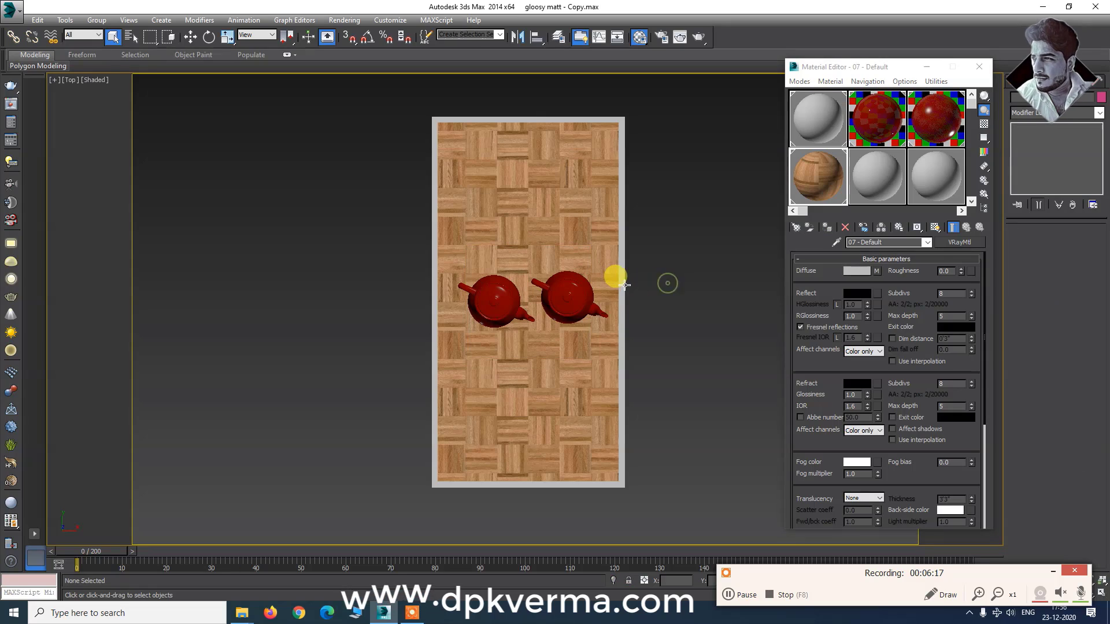
pyautogui.click(877, 176)
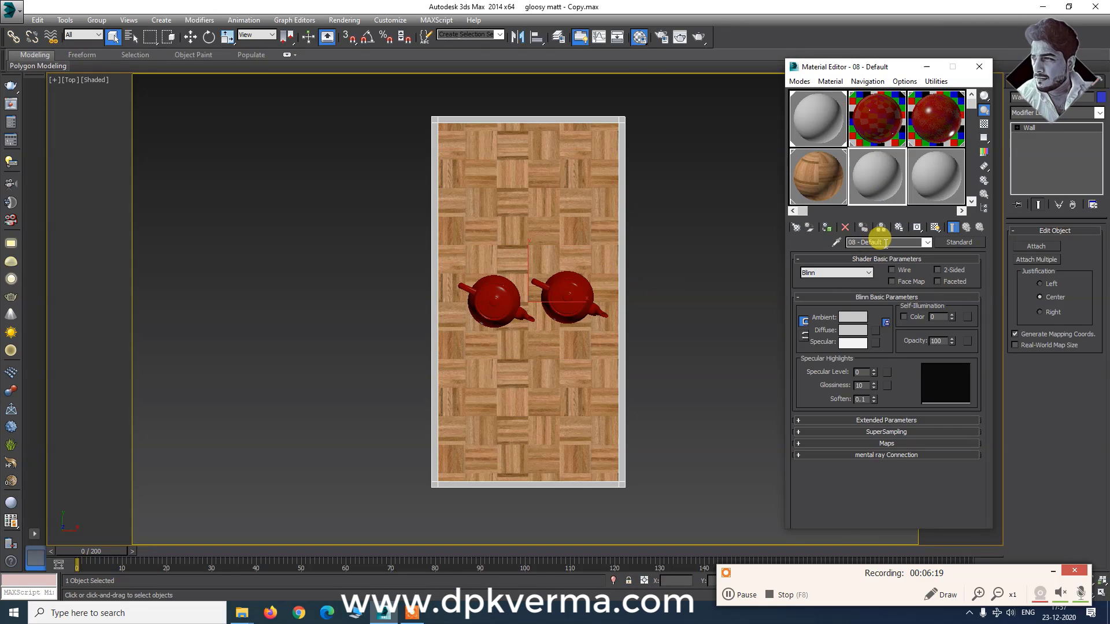
pyautogui.write('wall color')
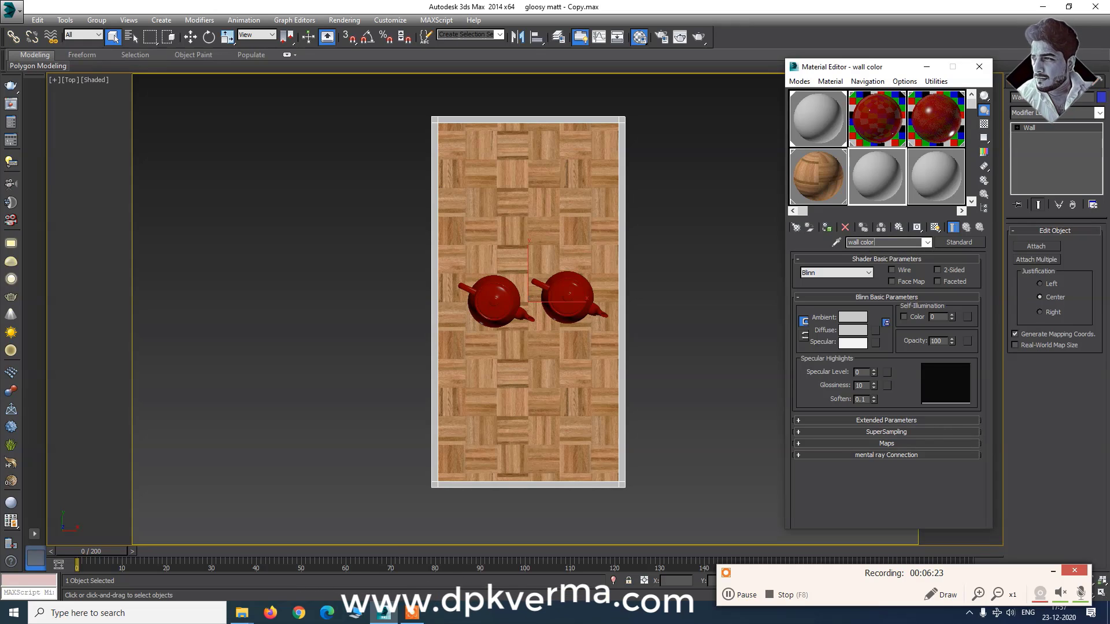
pyautogui.click(831, 186)
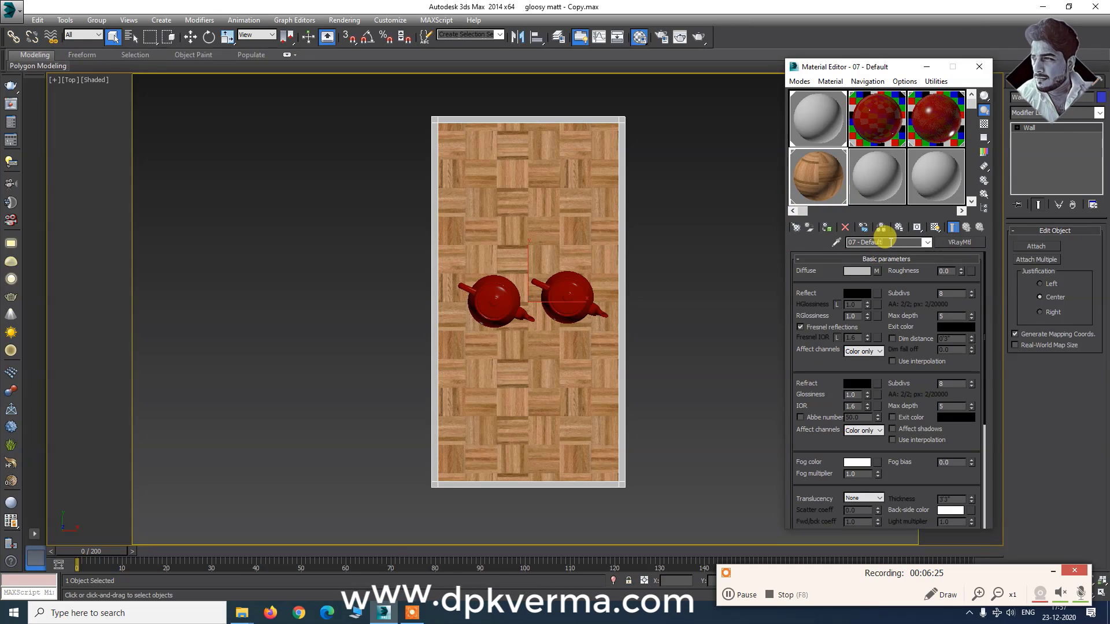
pyautogui.moveTo(887, 241); pyautogui.dragTo(818, 248)
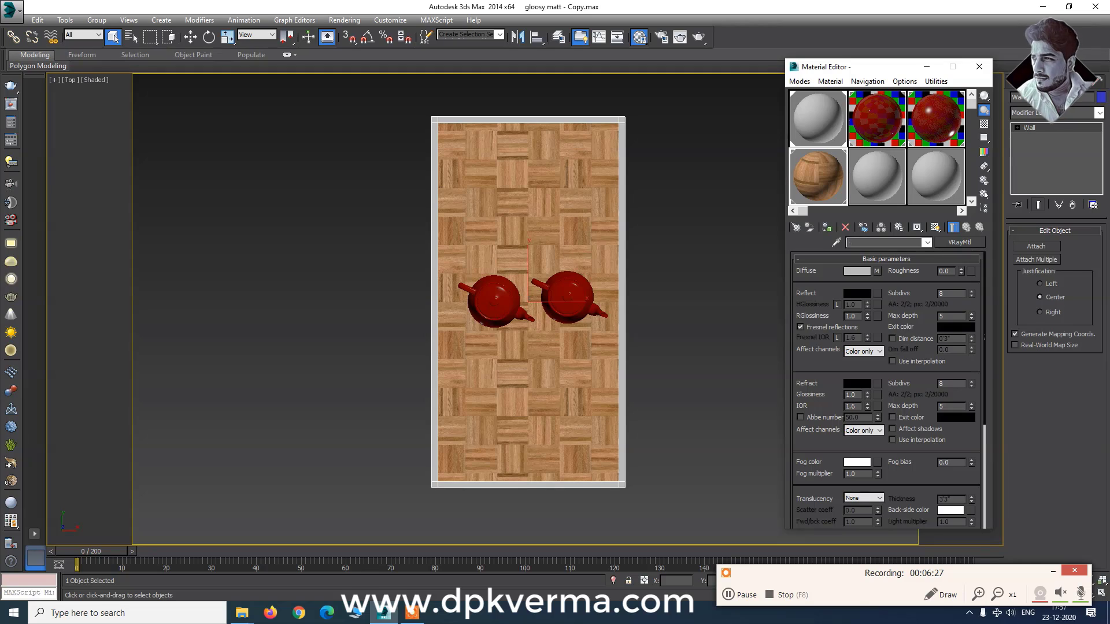
pyautogui.write('floor')
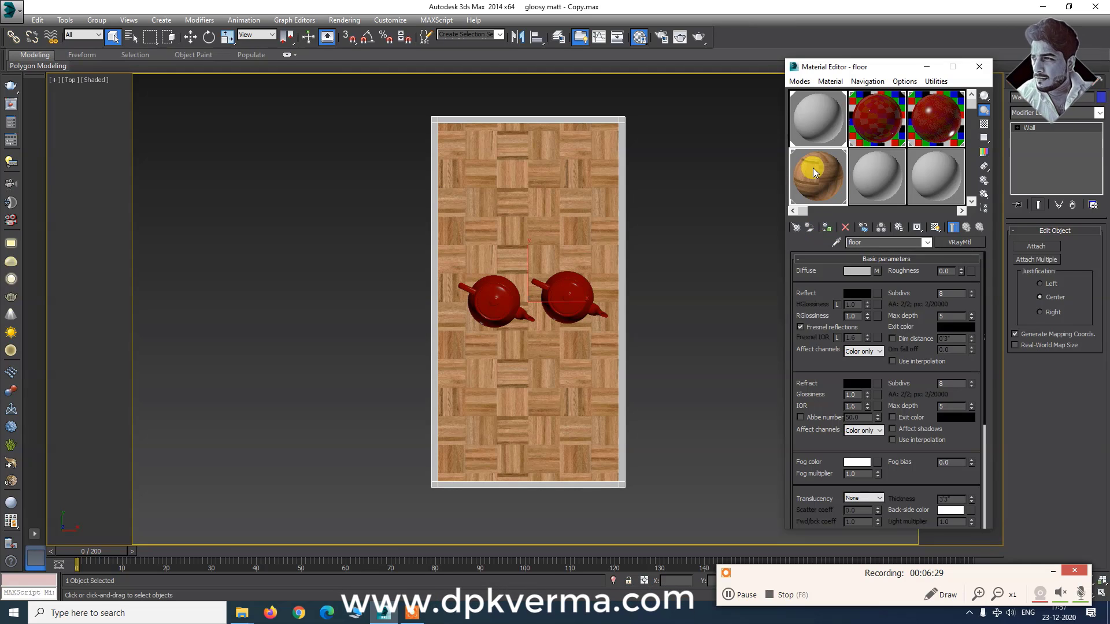
# Give the floor material a dark grey (about 30) reflection and 0.75 reflection glossiness
pyautogui.doubleClick(812, 167)
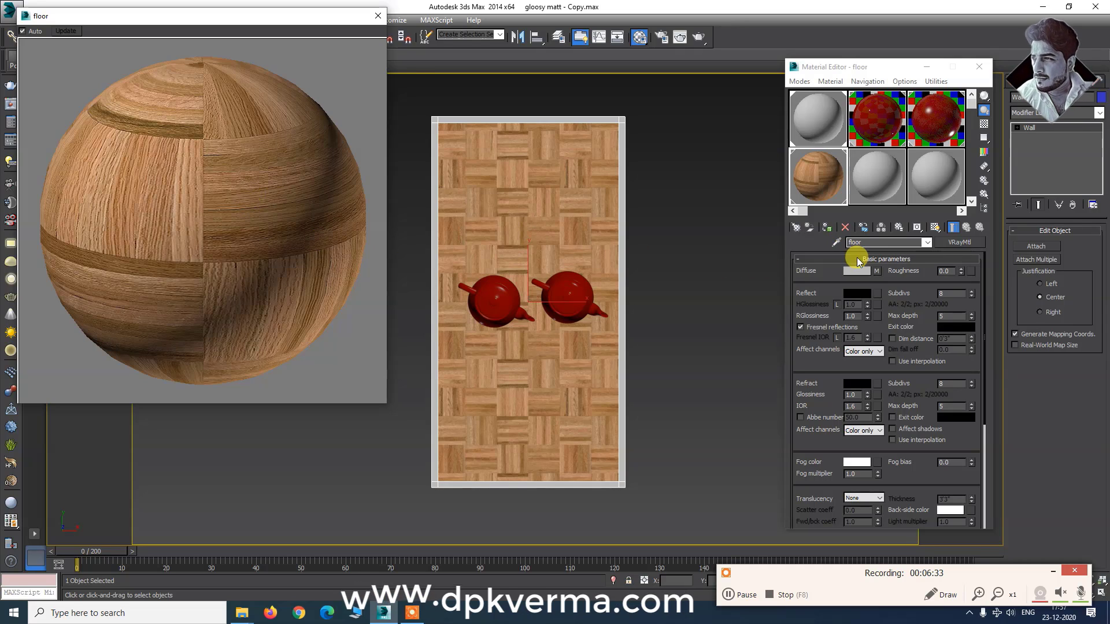
pyautogui.click(856, 293)
pyautogui.moveTo(438, 39); pyautogui.dragTo(467, 50)
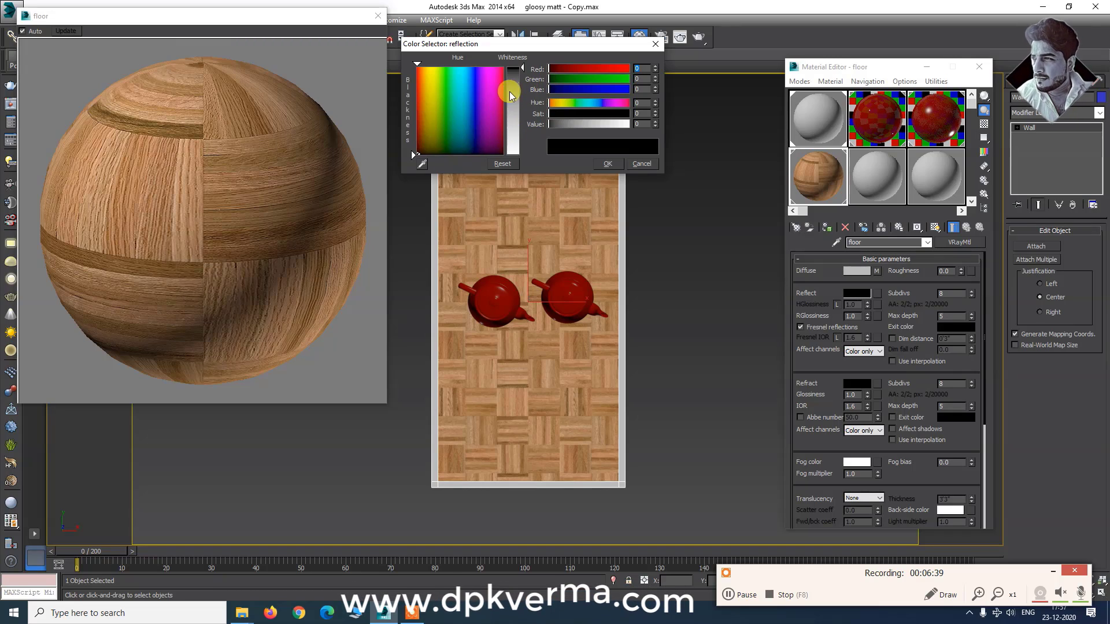
pyautogui.moveTo(522, 68); pyautogui.dragTo(523, 80)
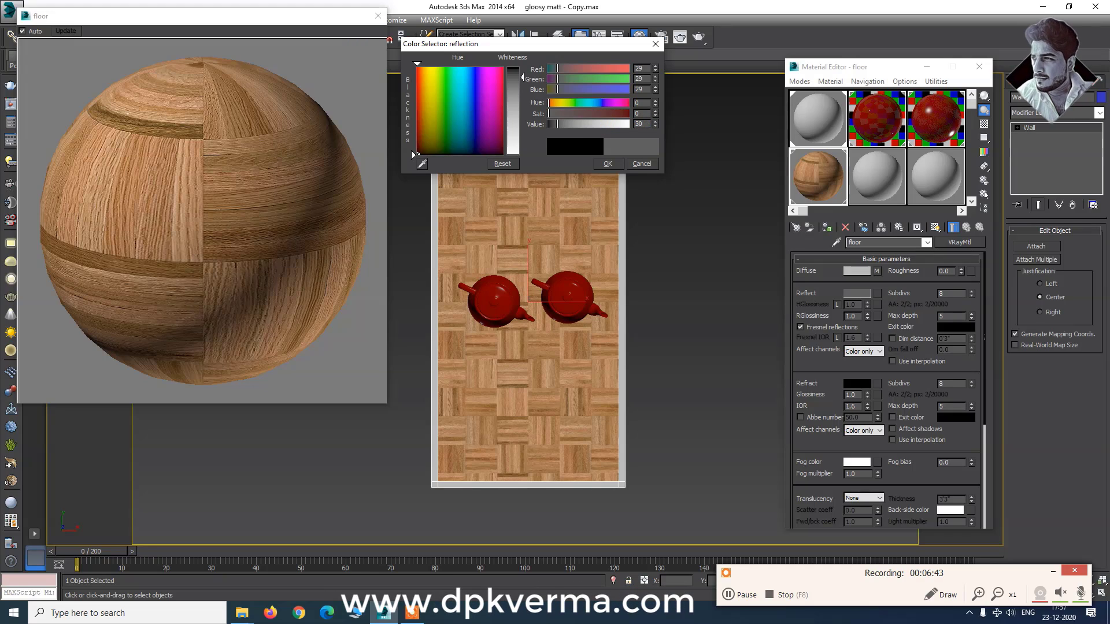
pyautogui.click(607, 164)
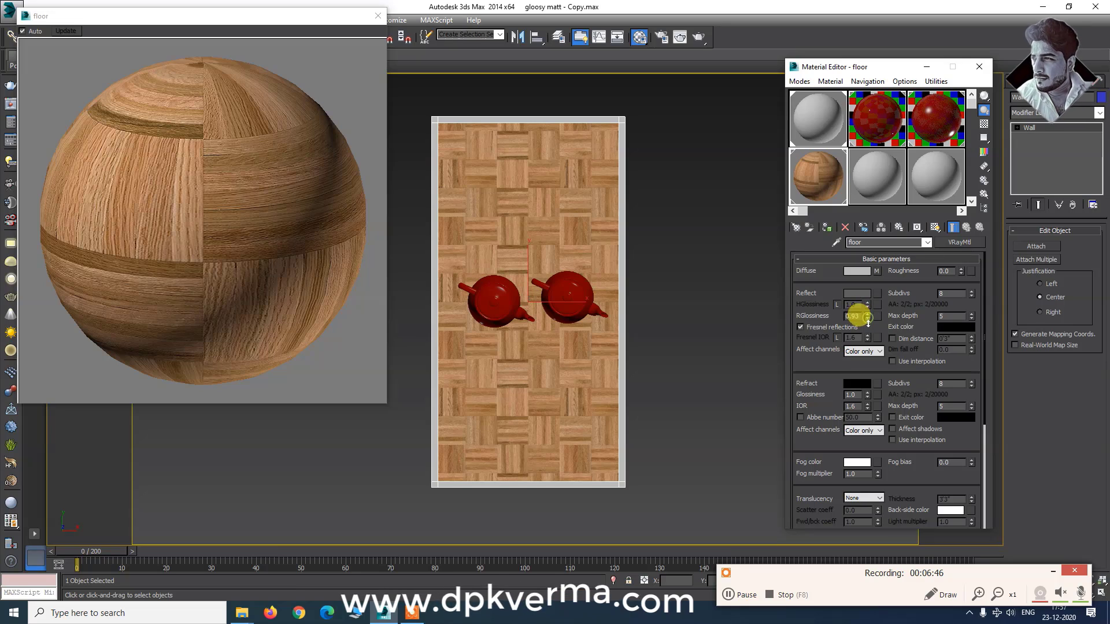
pyautogui.moveTo(867, 316); pyautogui.dragTo(869, 329)
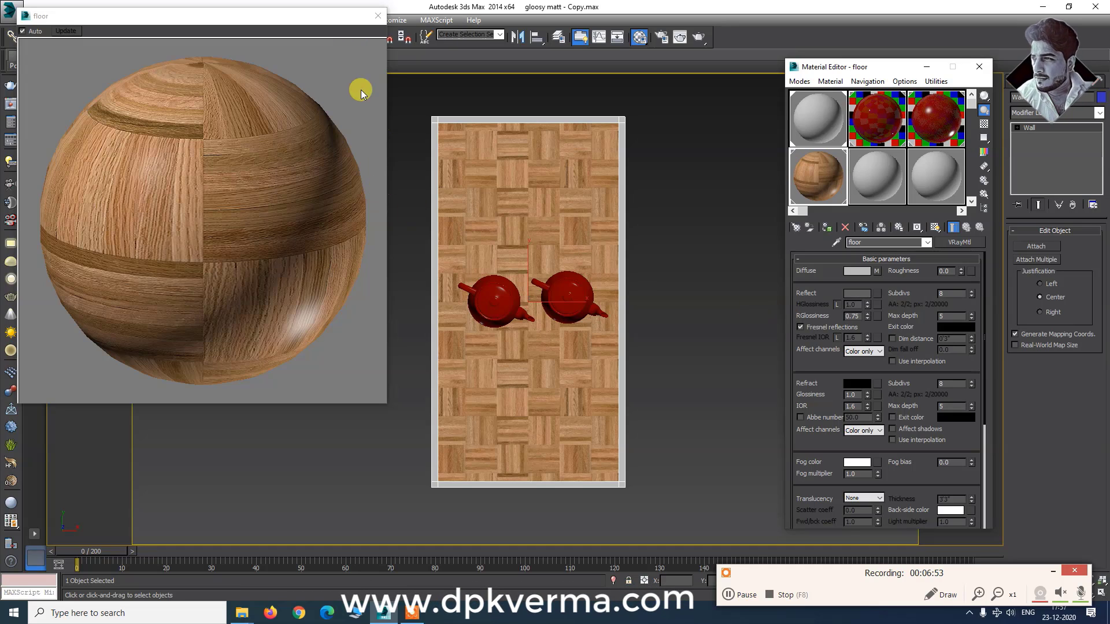
pyautogui.click(376, 19)
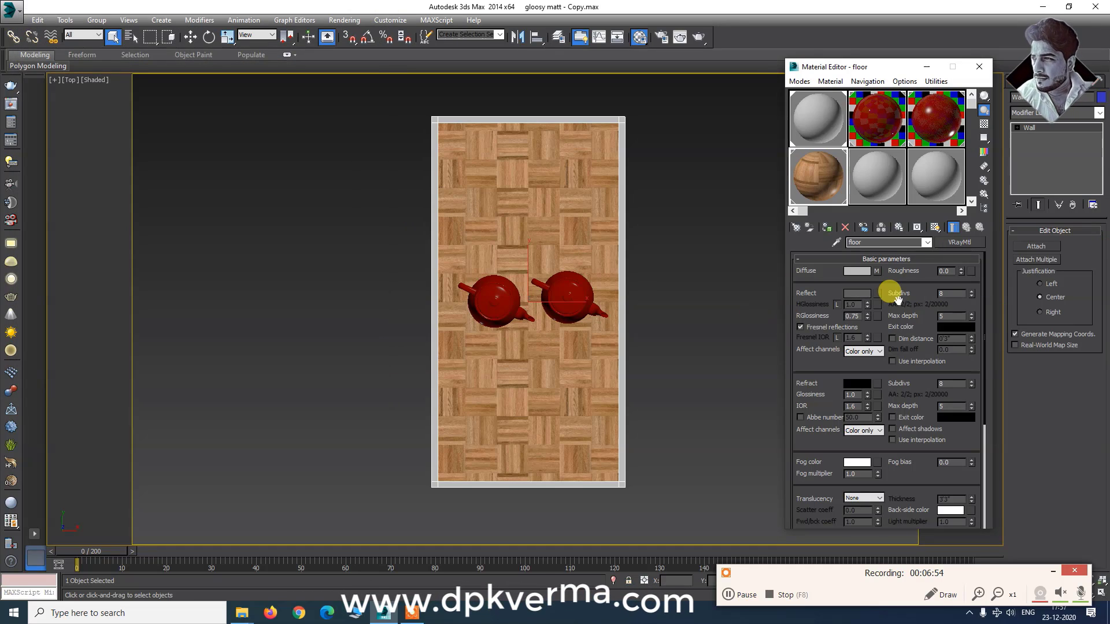
# Make 'wall color' a white-diffuse VRayMtl and assign it to the wall
pyautogui.moveTo(571, 439)
pyautogui.keyDown('alt'); pyautogui.mouseDown(button='middle')
pyautogui.moveTo(577, 364)
pyautogui.moveTo(635, 346)
pyautogui.mouseUp(button='middle'); pyautogui.keyUp('alt')
pyautogui.click(876, 177)
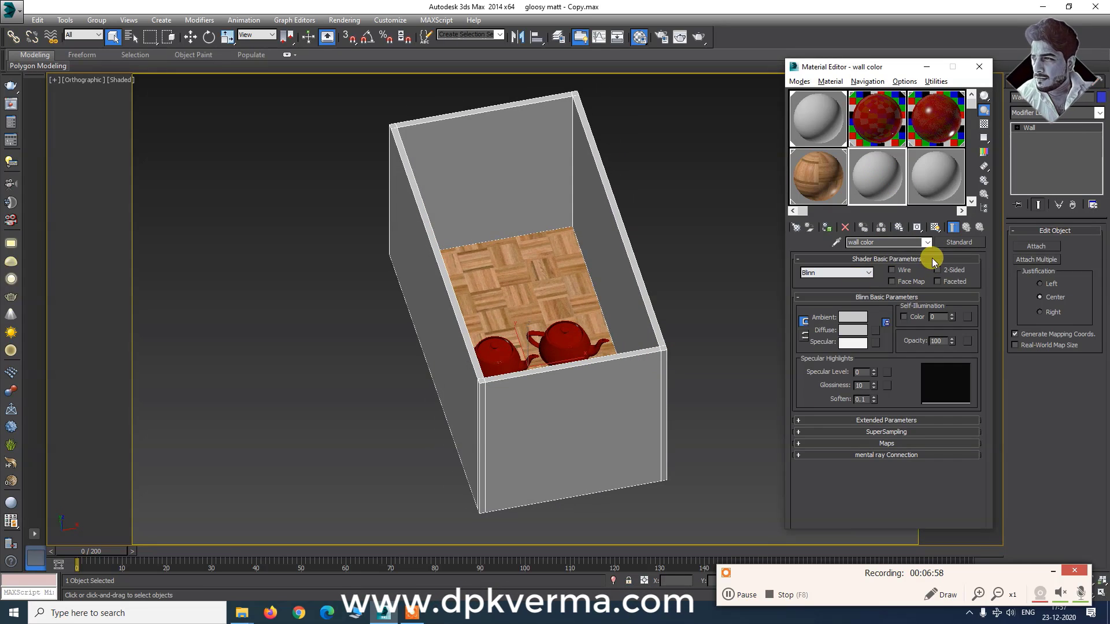
pyautogui.click(953, 242)
pyautogui.doubleClick(461, 292)
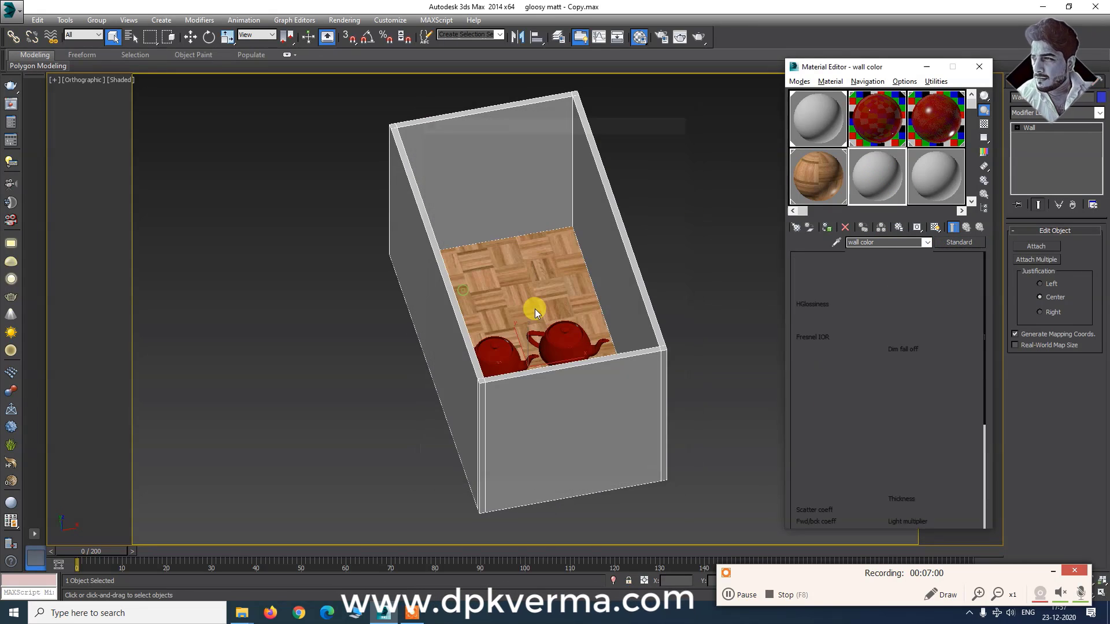
pyautogui.click(858, 272)
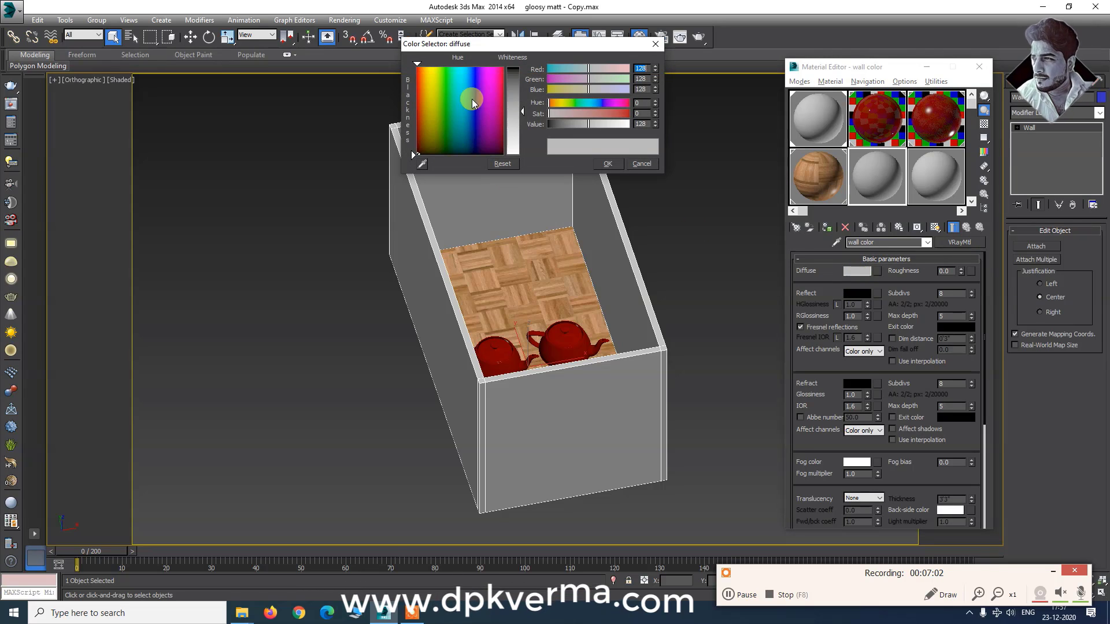
pyautogui.moveTo(523, 111); pyautogui.dragTo(522, 67)
pyautogui.click(608, 164)
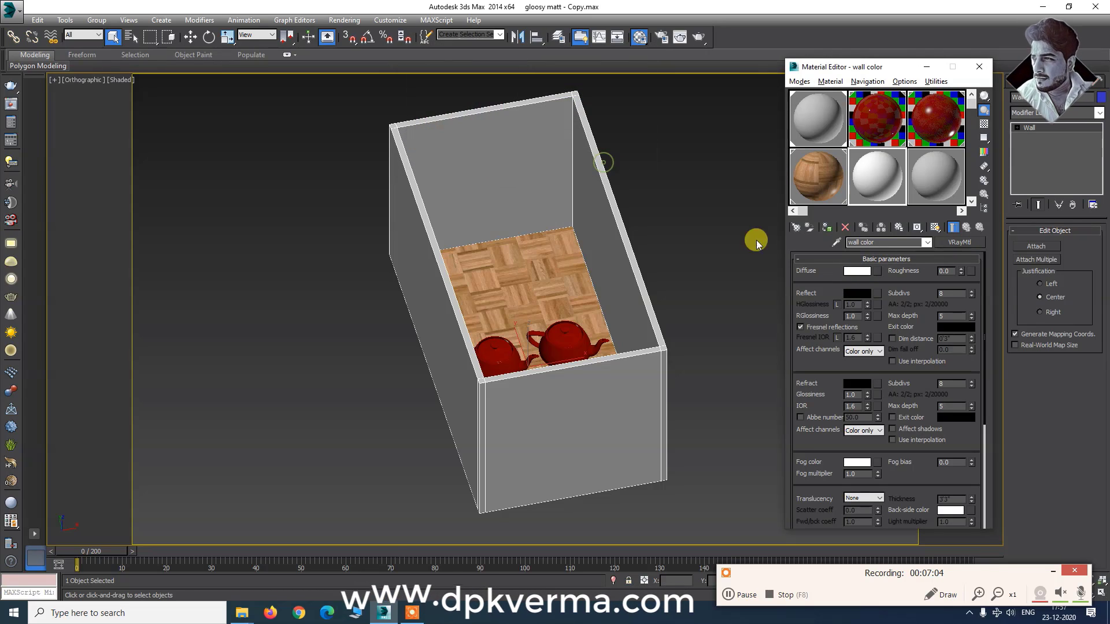
pyautogui.click(825, 231)
# Unhide the ceiling slab, select it, and centre the room in Front view
pyautogui.rightClick(594, 324)
pyautogui.click(611, 313)
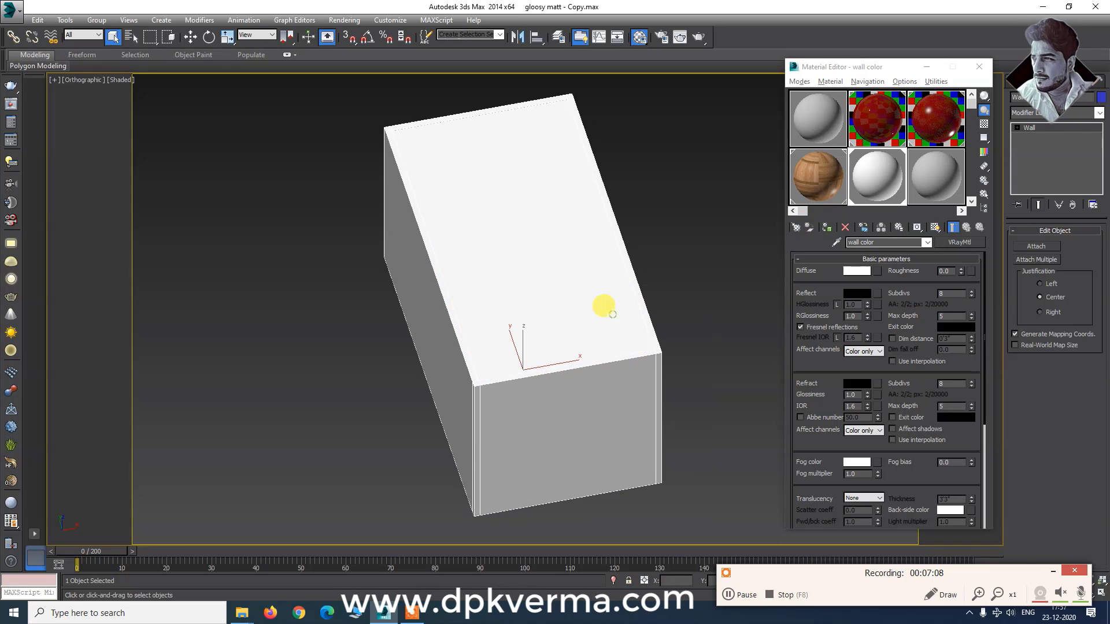
pyautogui.click(491, 267)
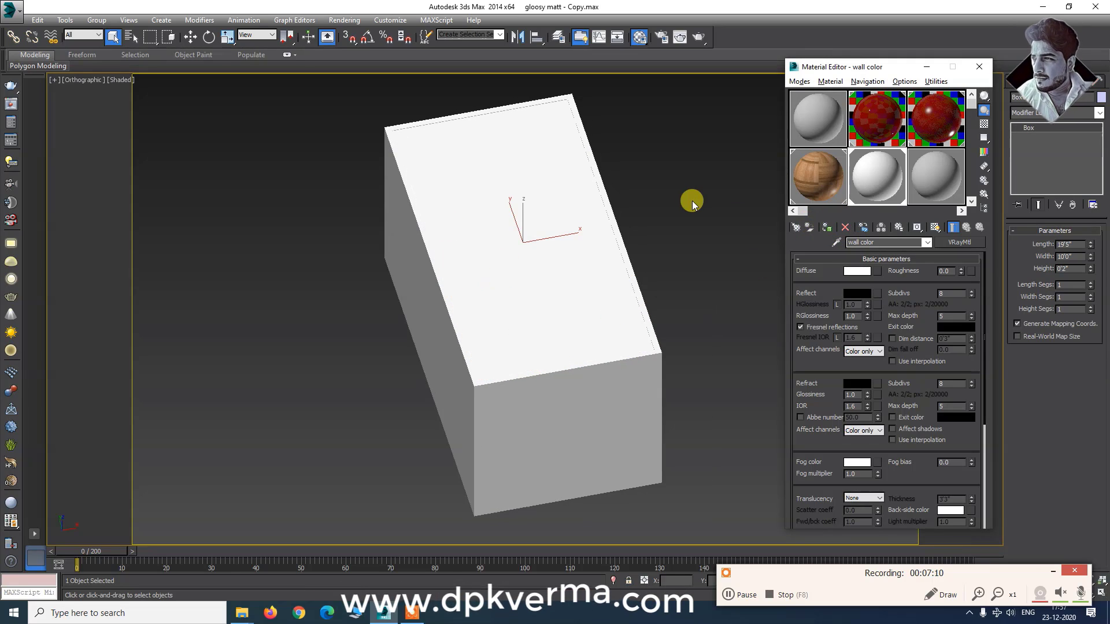
pyautogui.press('f')
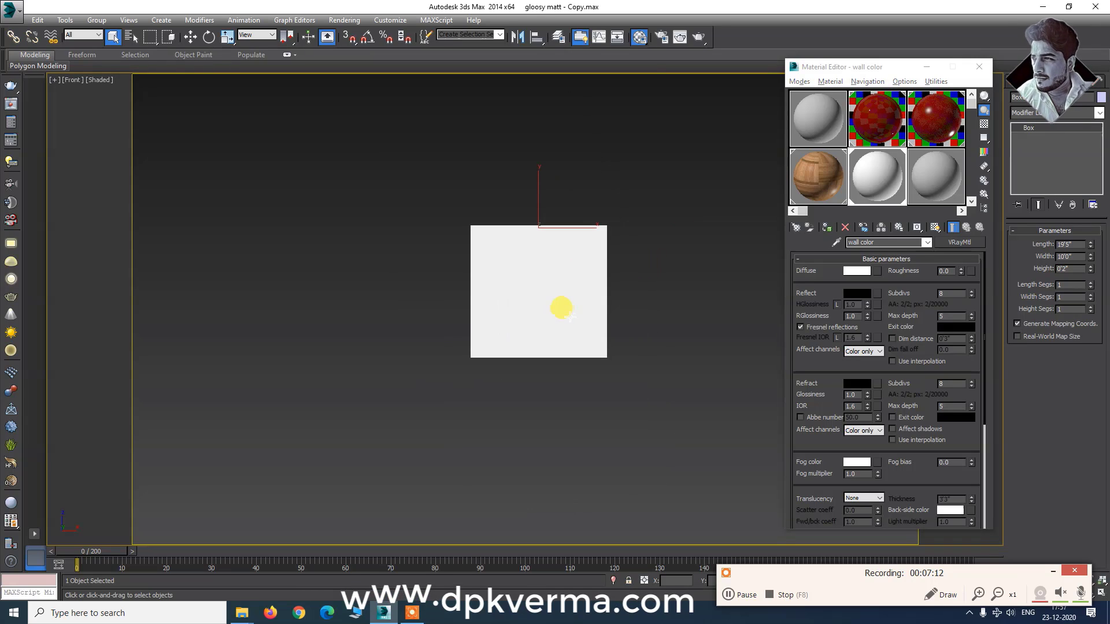
pyautogui.scroll(5, 561, 308)
pyautogui.moveTo(561, 308); pyautogui.dragTo(561, 383, button='middle')
# Close the material editor, turn off the safe frame, and display the Front view in wireframe
pyautogui.click(926, 67)
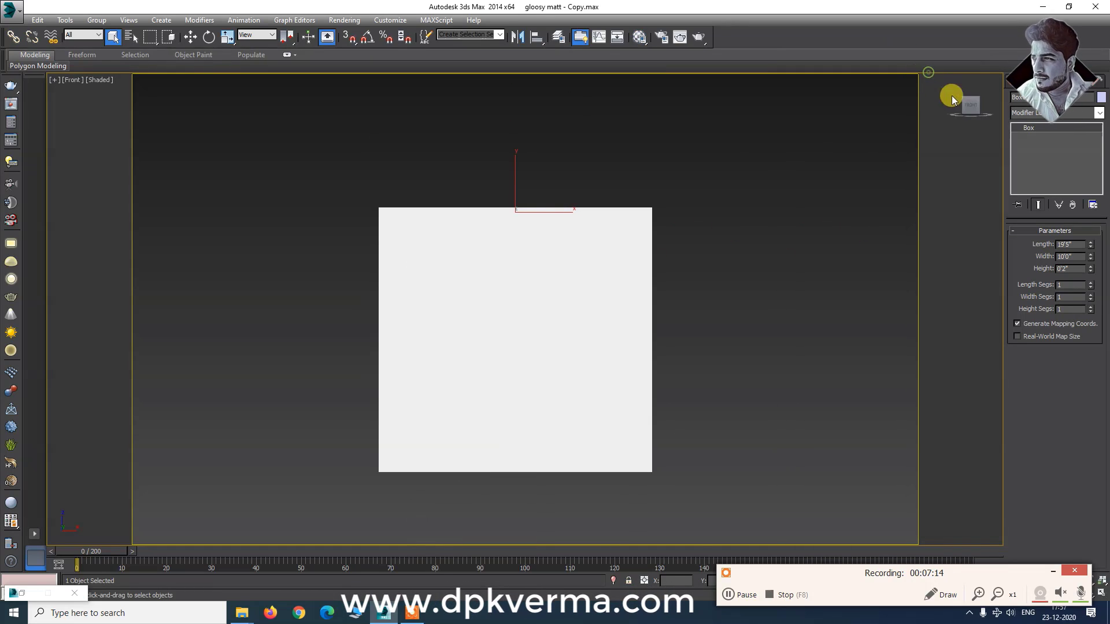
pyautogui.click(1017, 99)
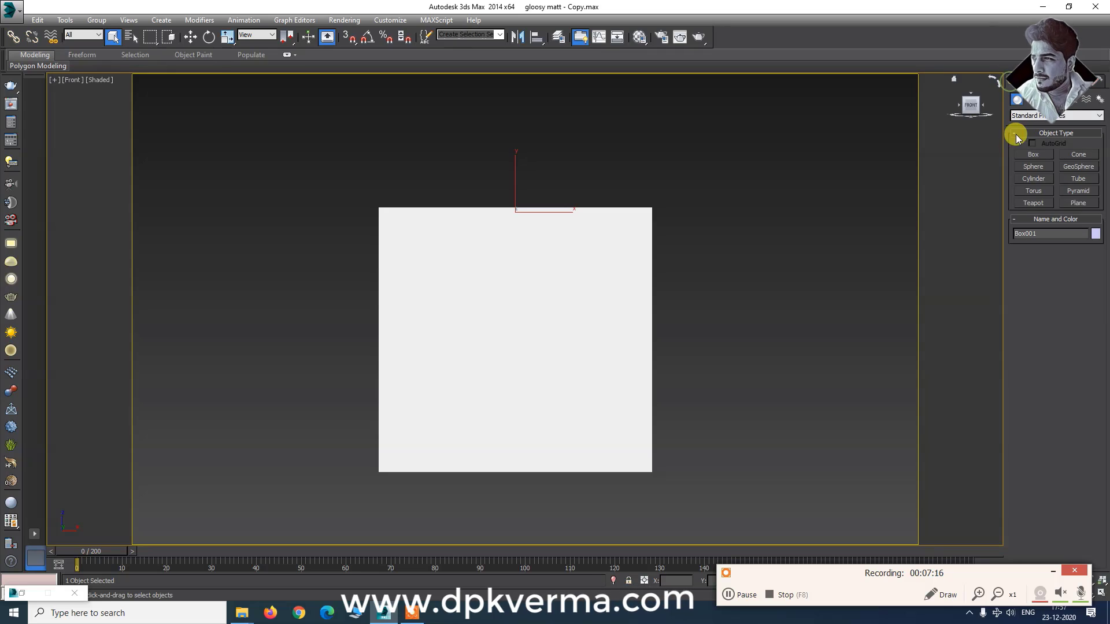
pyautogui.hotkey('shift', 'f')
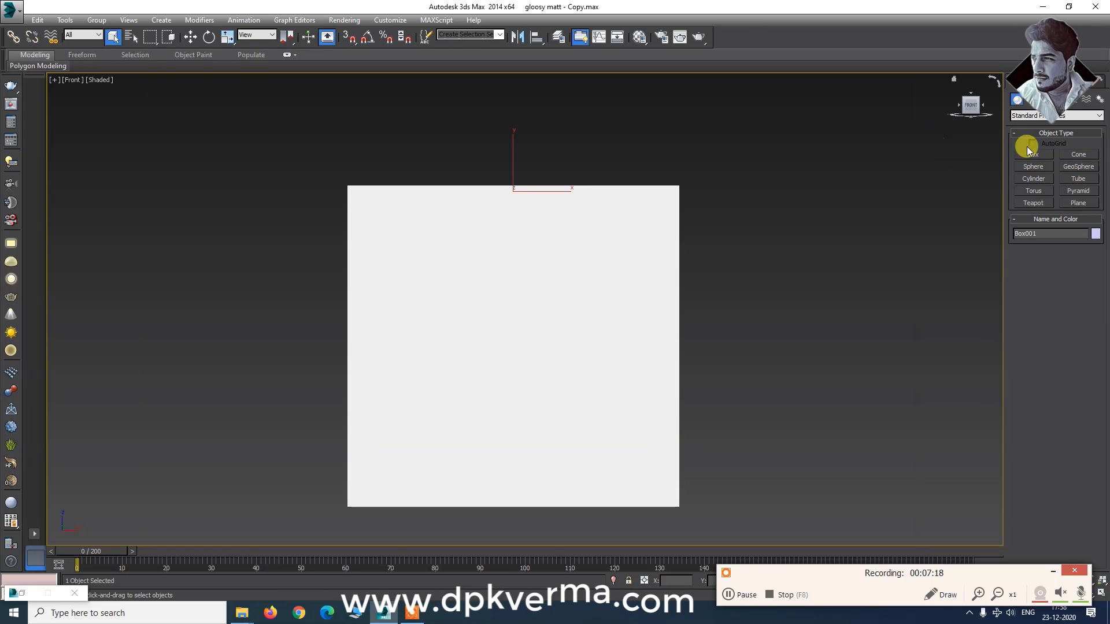
pyautogui.click(106, 84)
pyautogui.click(138, 171)
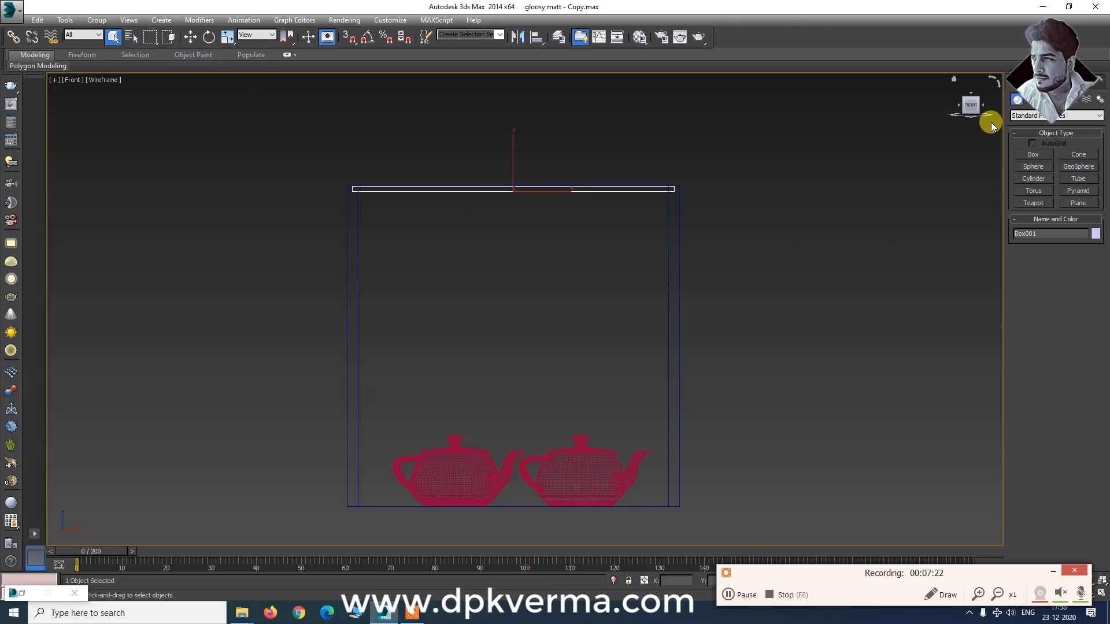
# Choose the VRayIES light type and load the 2.IES profile from the ies-lights folder
pyautogui.click(1042, 100)
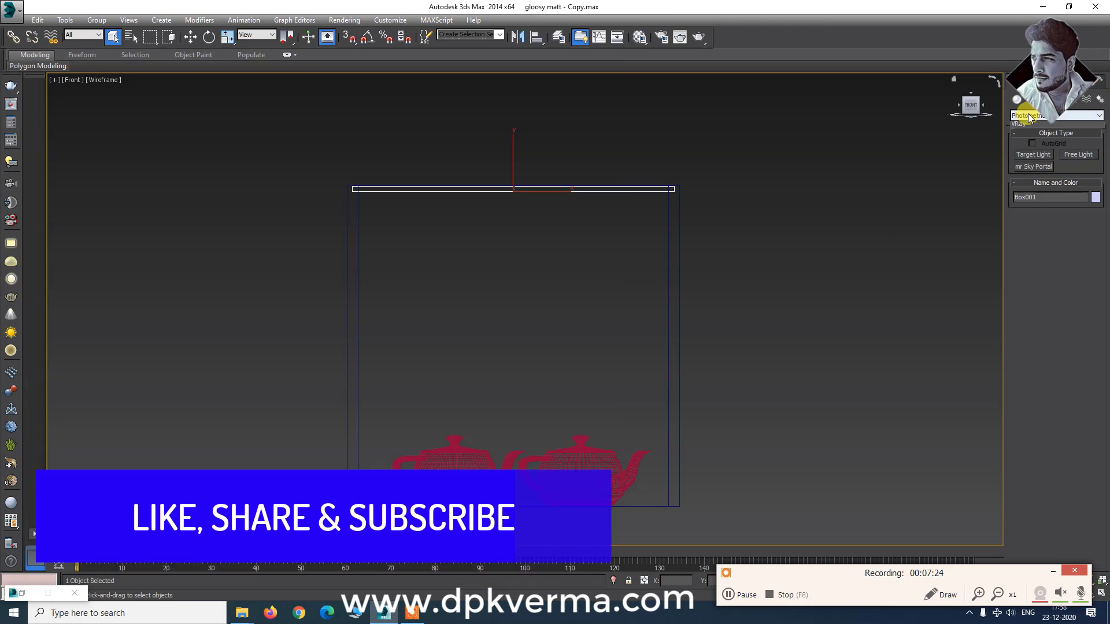
pyautogui.click(1020, 124)
pyautogui.click(1079, 154)
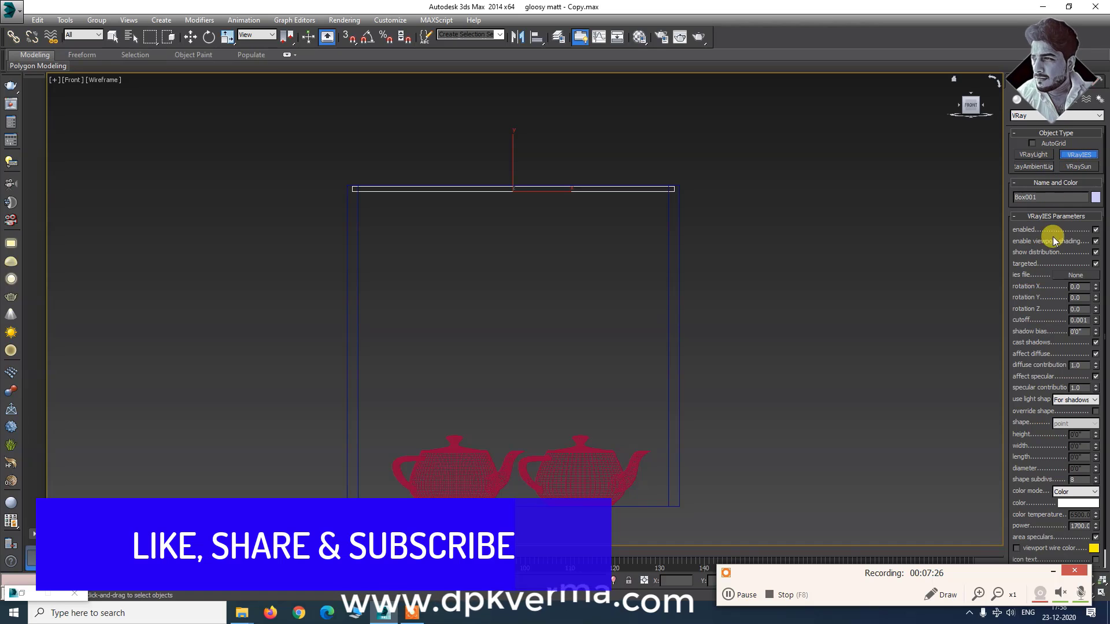
pyautogui.click(1064, 275)
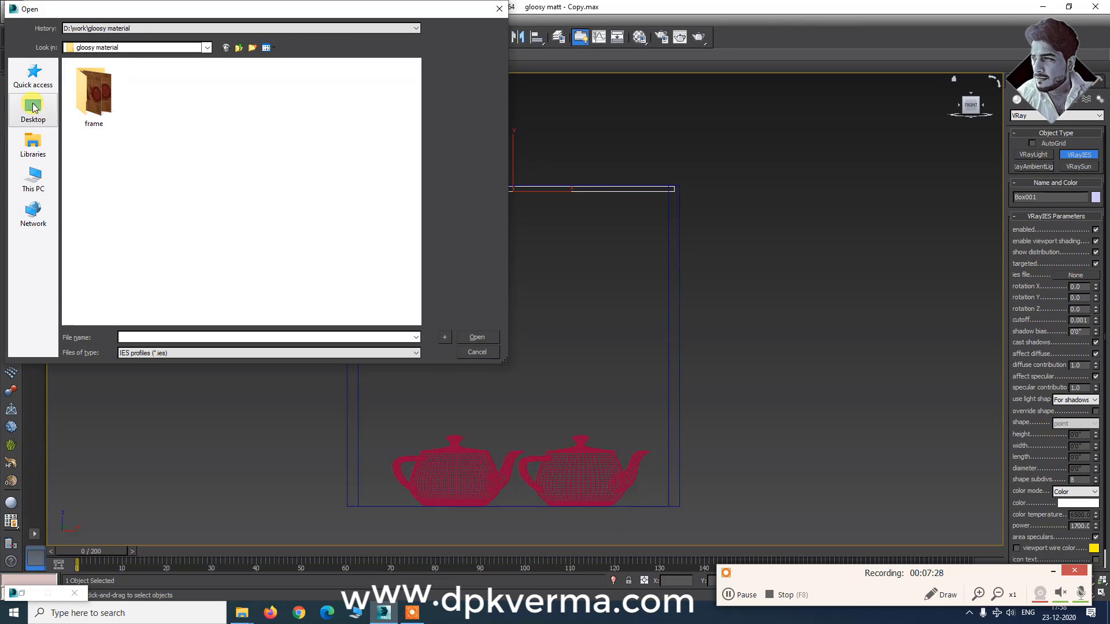
pyautogui.click(239, 48)
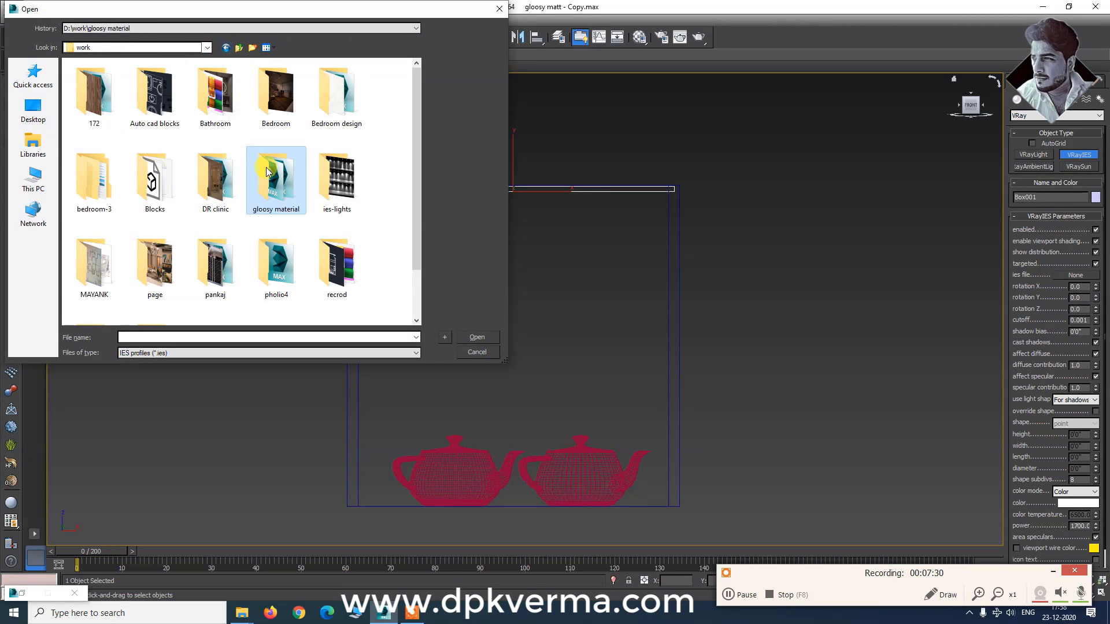
pyautogui.doubleClick(325, 169)
pyautogui.doubleClick(92, 99)
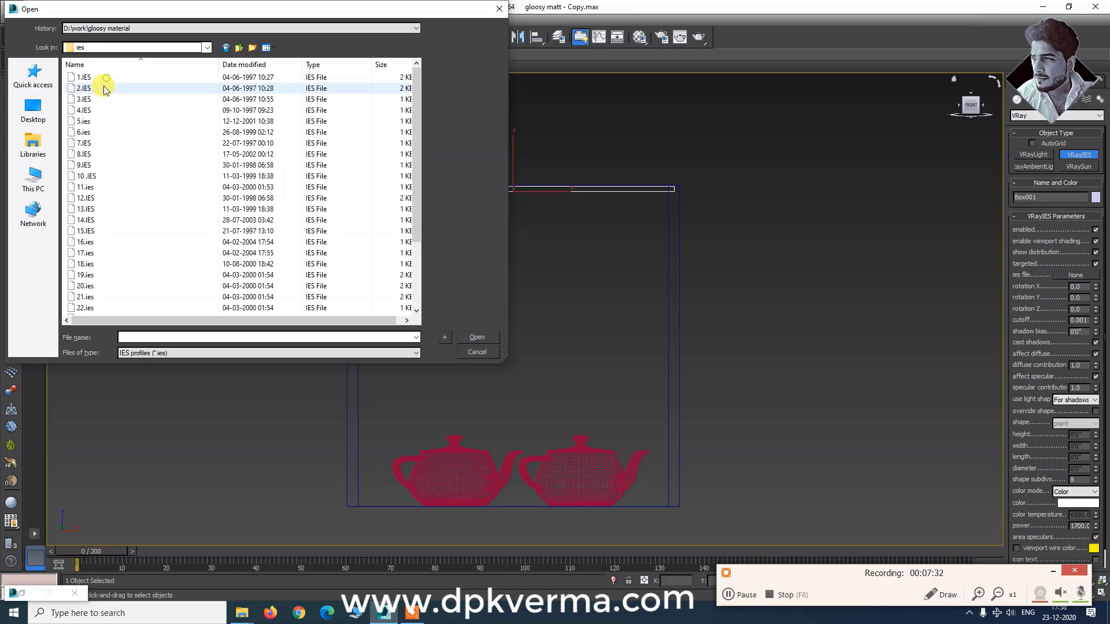
pyautogui.click(105, 88)
pyautogui.click(476, 337)
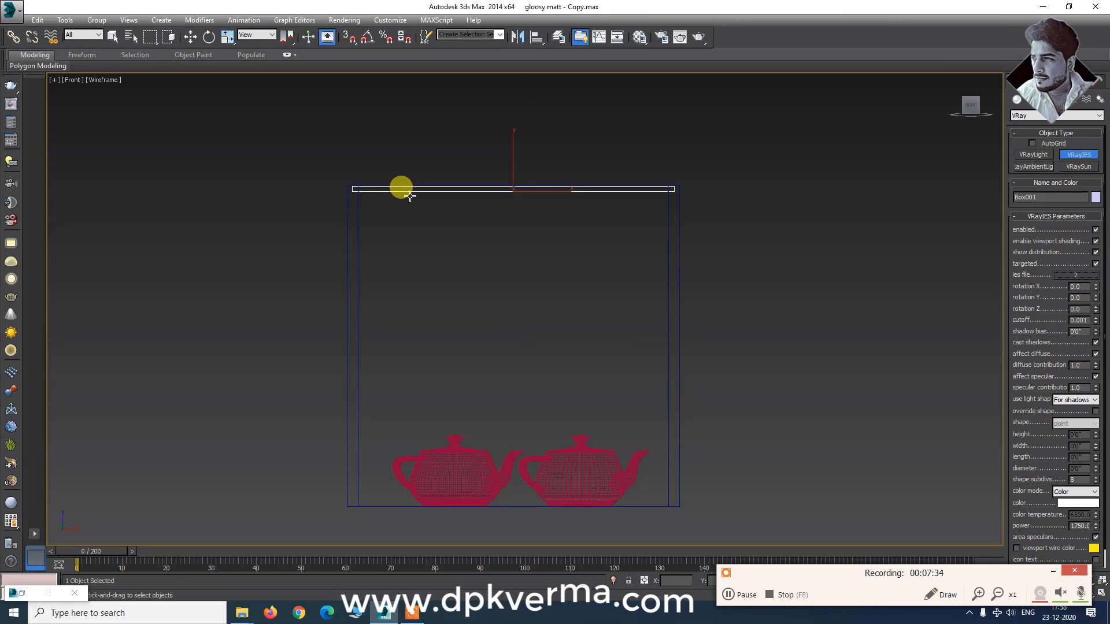
# Place the IES light from ceiling to floor, filter selection to Lights, and move it toward the room's top end
pyautogui.moveTo(417, 196); pyautogui.dragTo(417, 436)
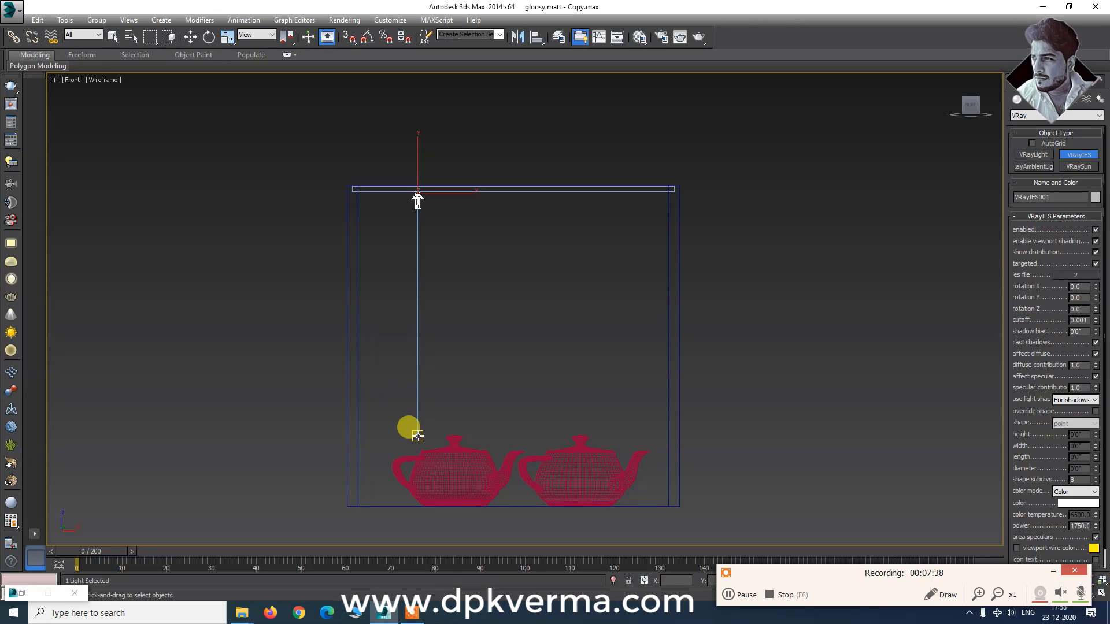
pyautogui.rightClick(473, 320)
pyautogui.press('t')
pyautogui.scroll(-4, 487, 309)
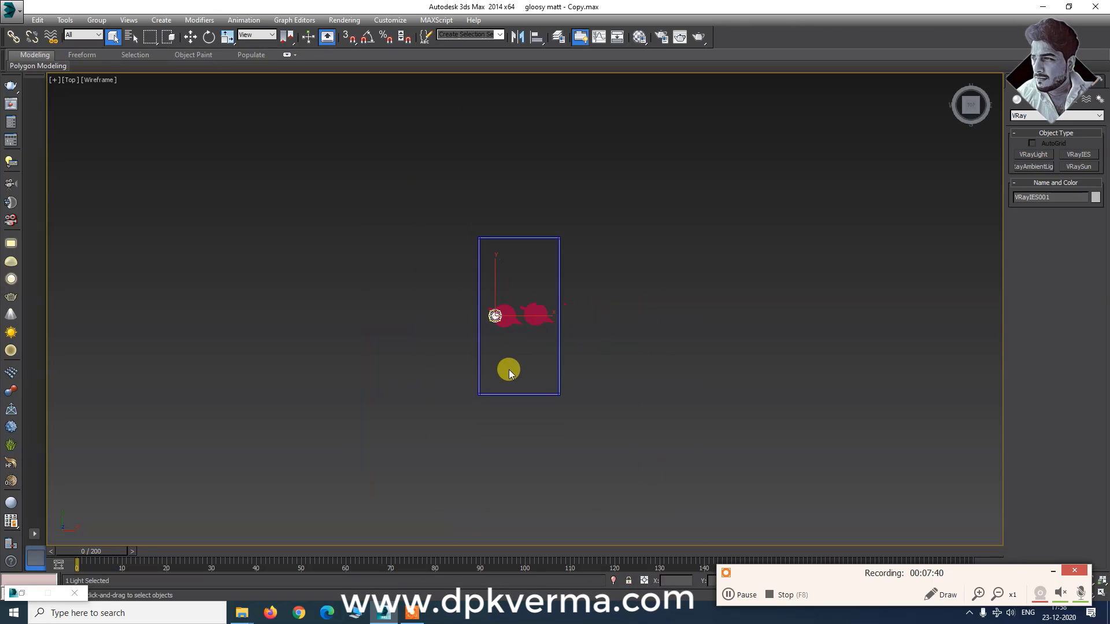
pyautogui.scroll(4, 518, 283)
pyautogui.click(86, 37)
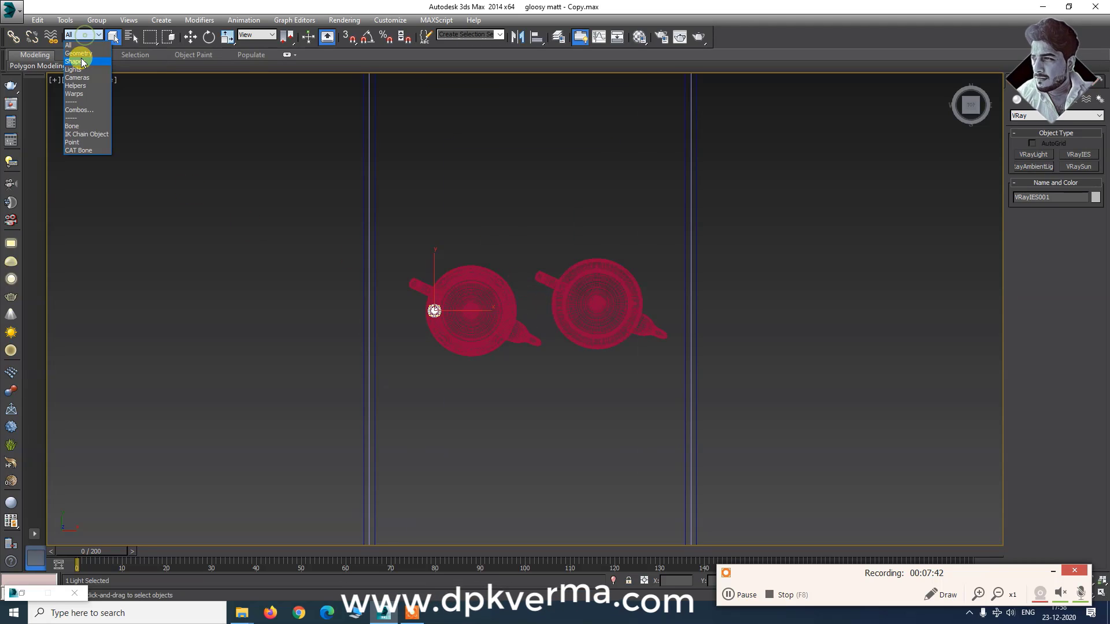
pyautogui.click(81, 69)
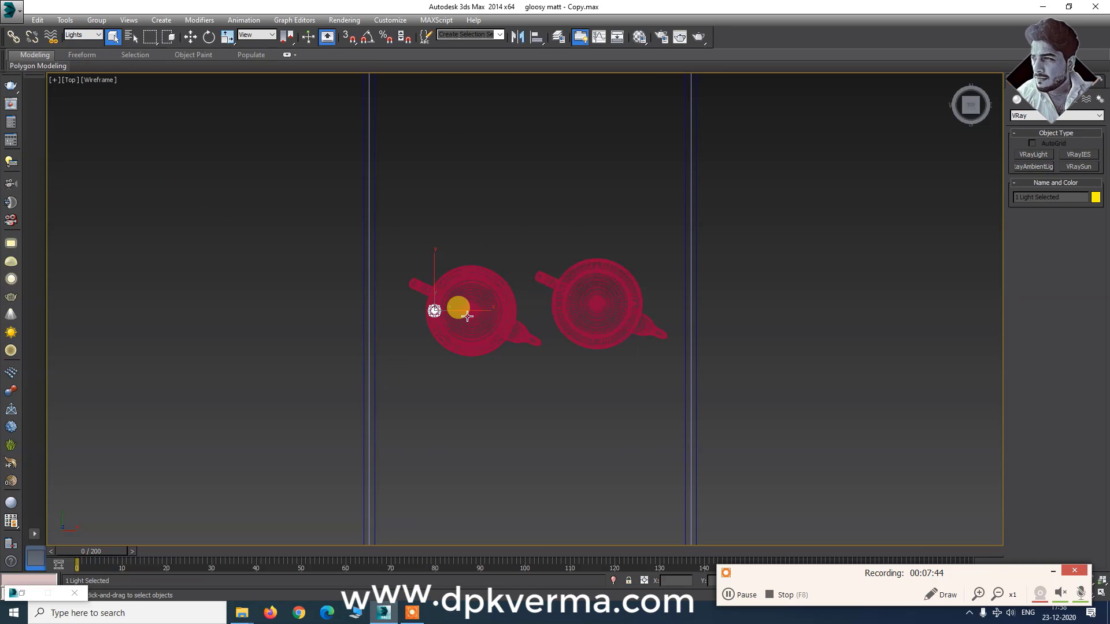
pyautogui.scroll(-2, 467, 316)
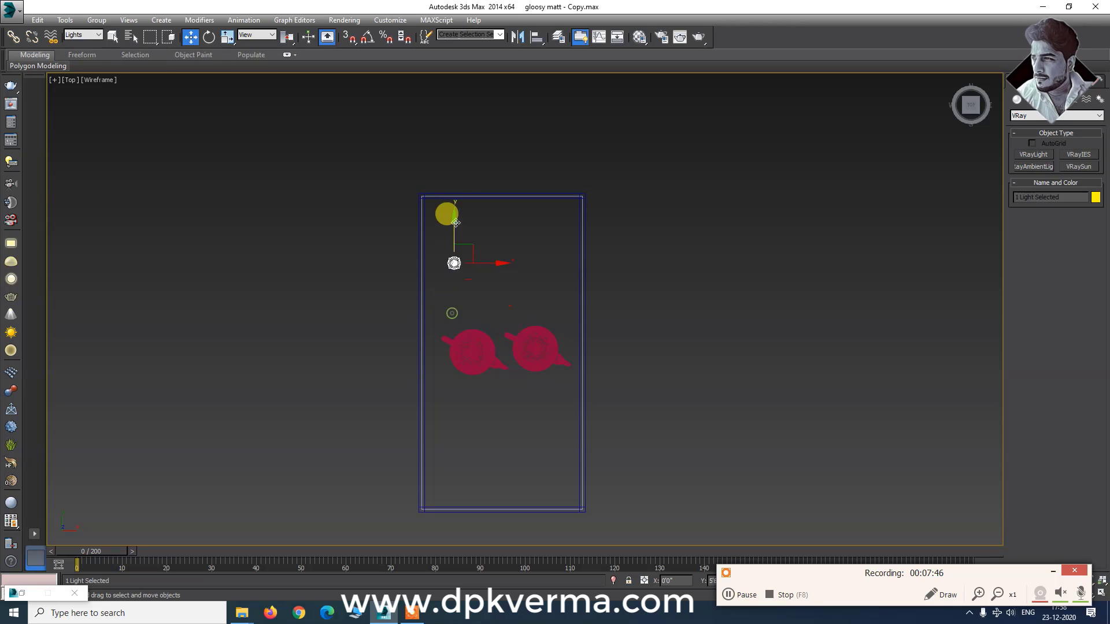
pyautogui.moveTo(457, 189); pyautogui.dragTo(454, 185)
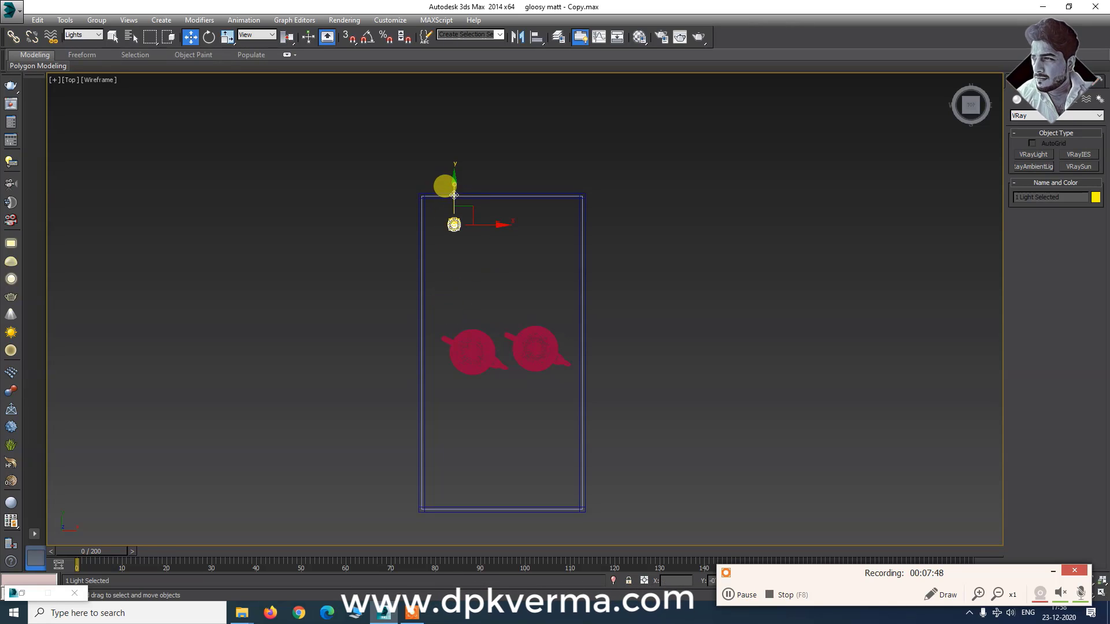
# Shift-drag the IES light to make 4 instances, forming a column of five
pyautogui.keyDown('shift'); pyautogui.moveTo(444, 239); pyautogui.dragTo(446, 236); pyautogui.keyUp('shift')
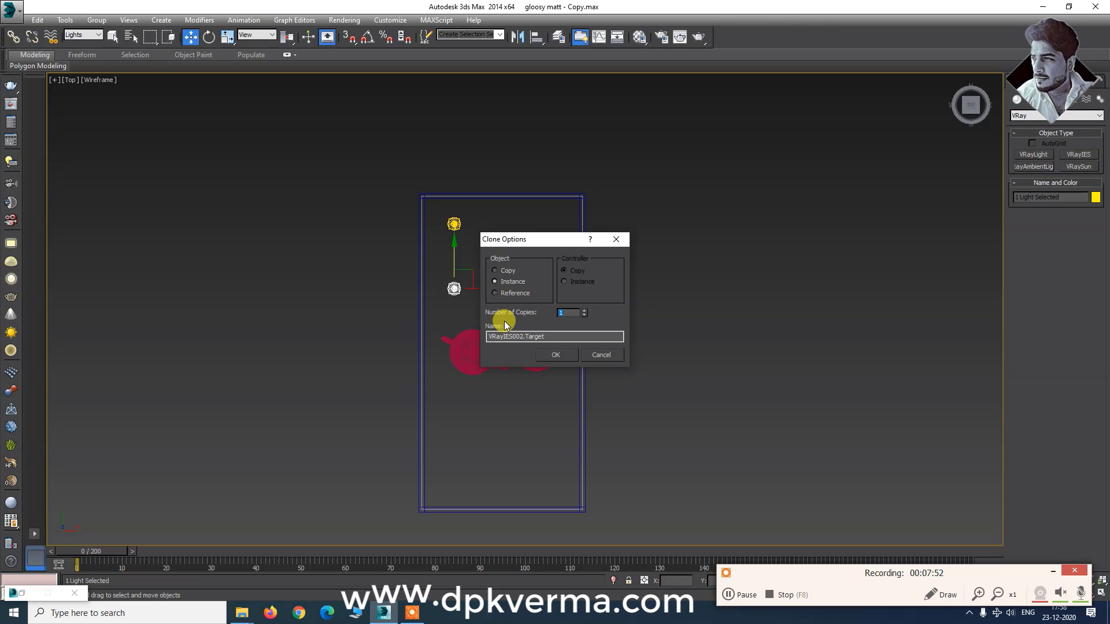
pyautogui.write('4')
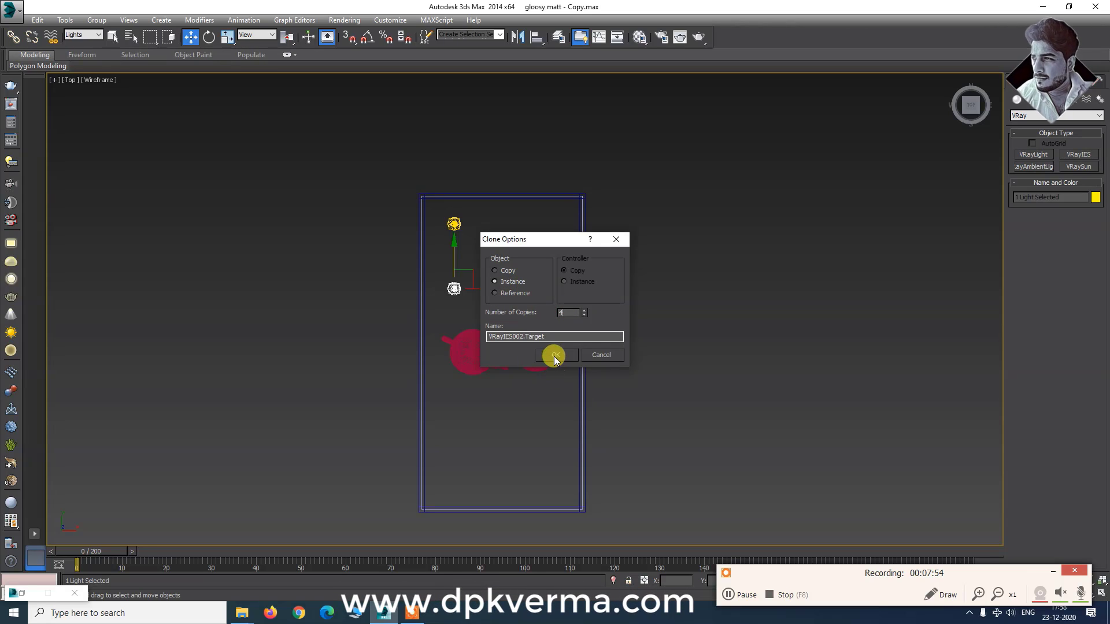
pyautogui.click(554, 355)
# Clone the five-light column to the right as instances, making two columns of five
pyautogui.moveTo(500, 202); pyautogui.dragTo(409, 526)
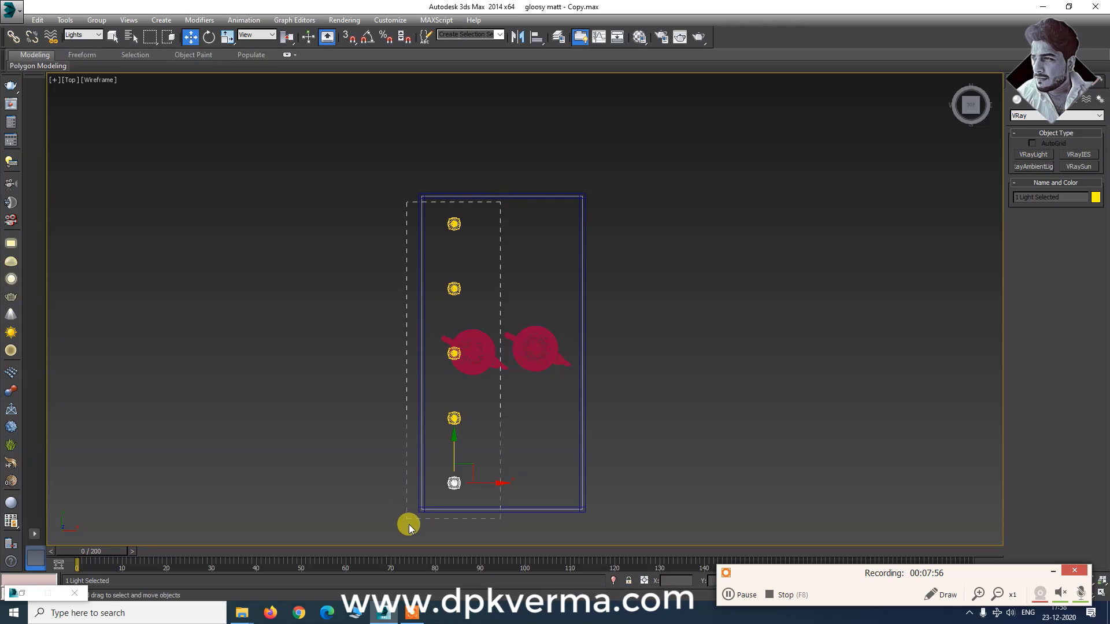
pyautogui.keyDown('shift'); pyautogui.moveTo(490, 354); pyautogui.dragTo(570, 346); pyautogui.keyUp('shift')
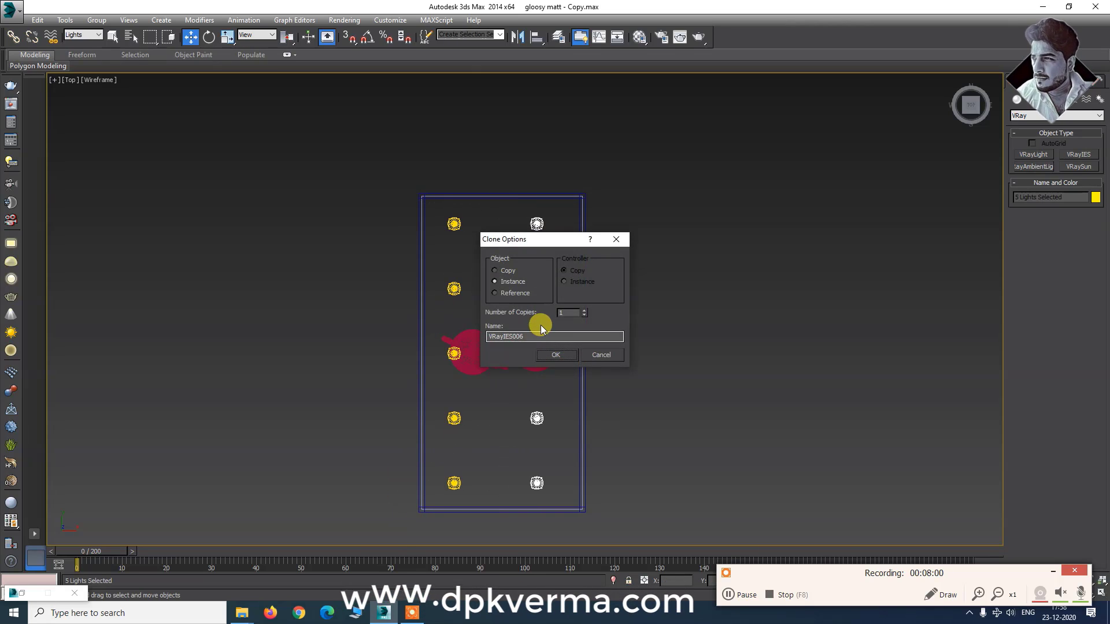
pyautogui.click(560, 354)
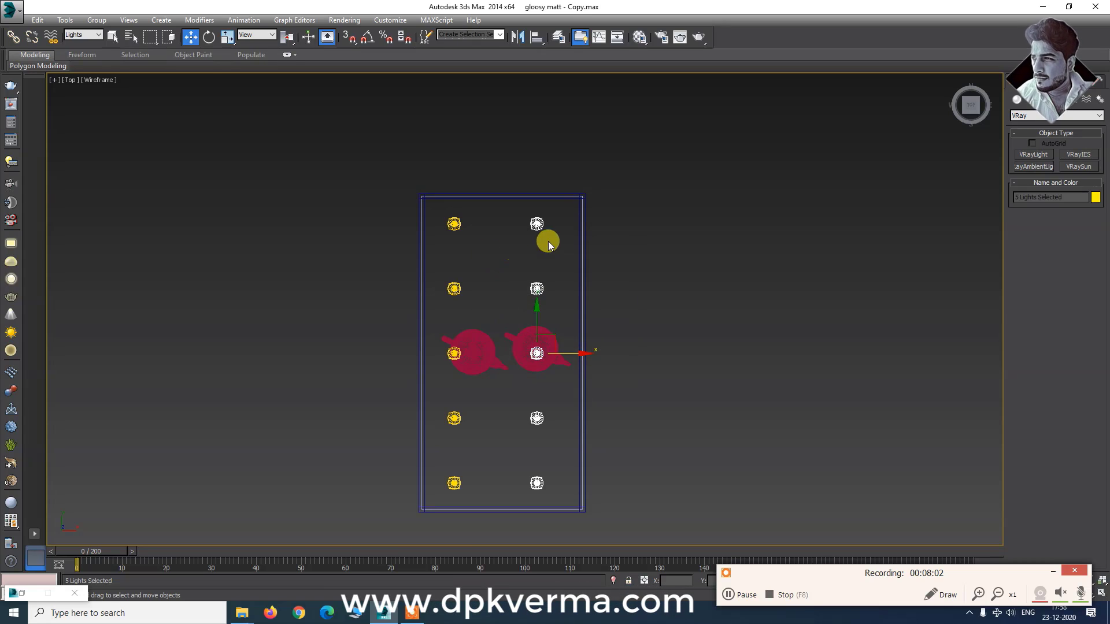
pyautogui.click(535, 225)
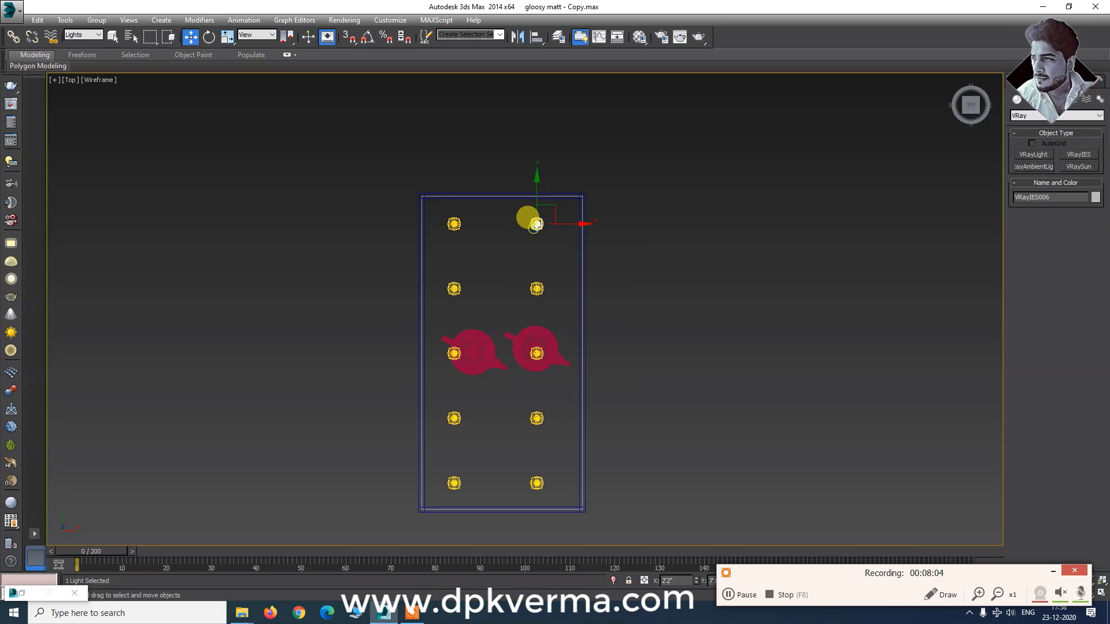
# Set the power of the ten instanced VRayIES lights to 80000
pyautogui.click(1030, 81)
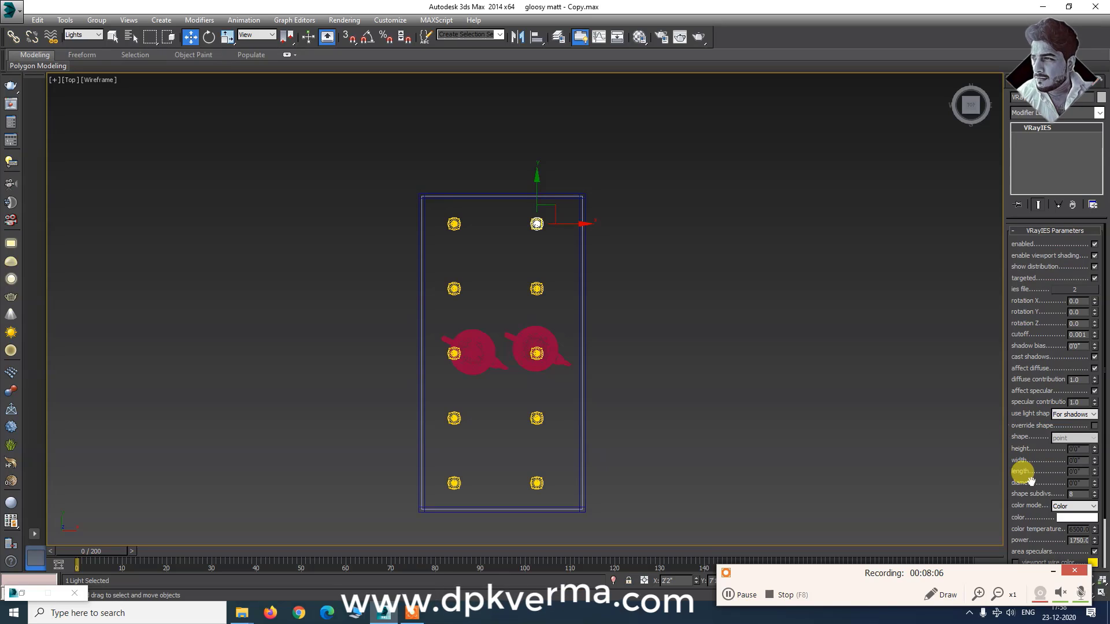
pyautogui.scroll(-3, 1030, 480)
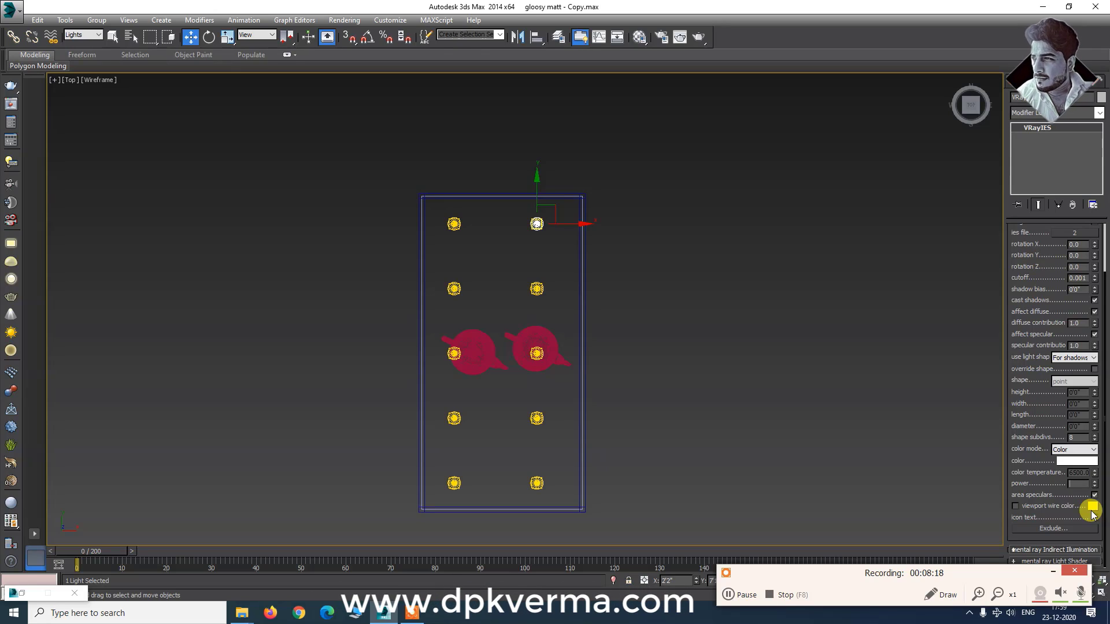
pyautogui.write('80')
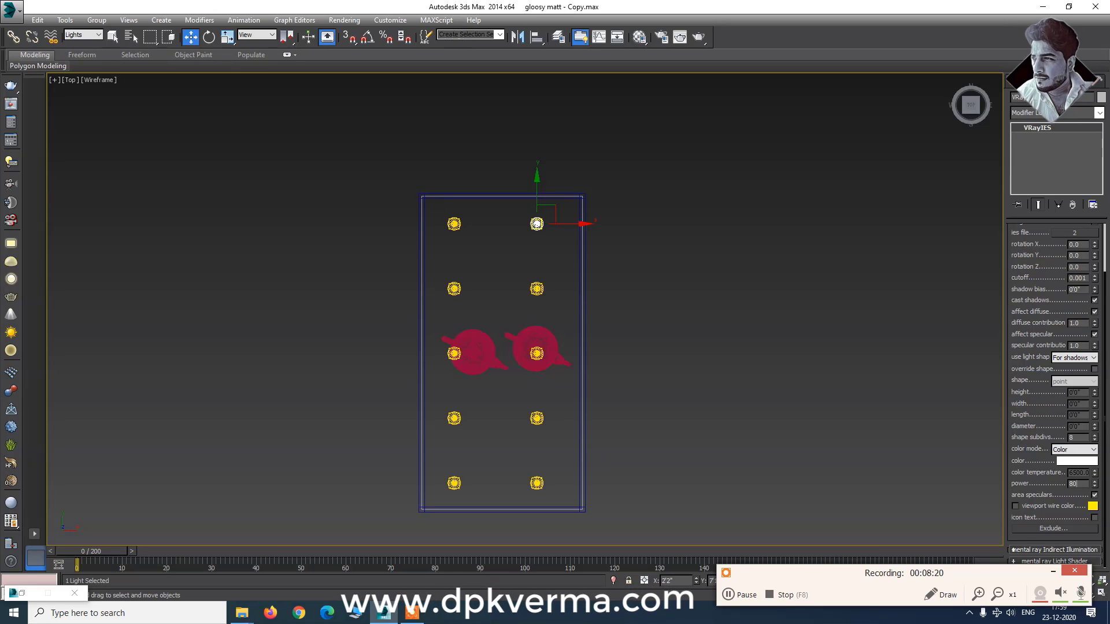
pyautogui.write('000')
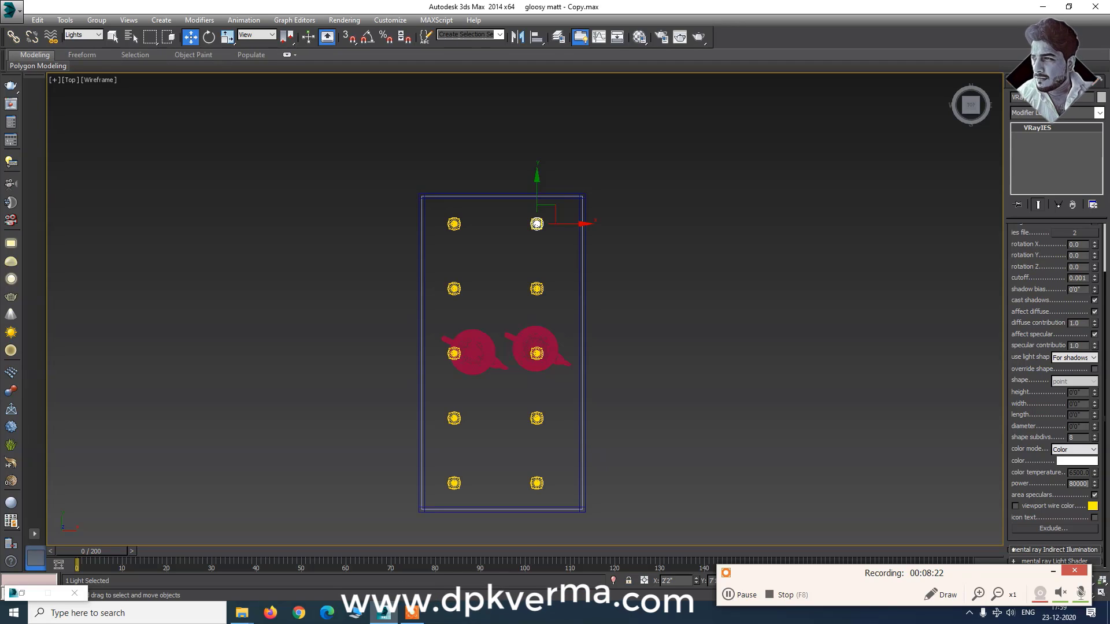
pyautogui.press('Return')
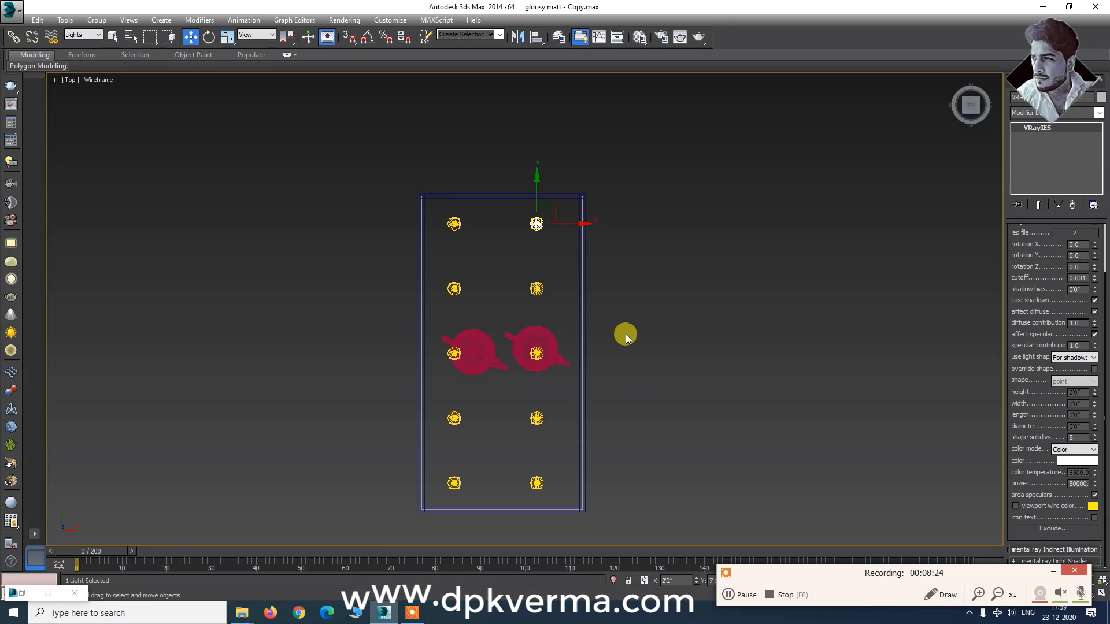
pyautogui.click(1009, 82)
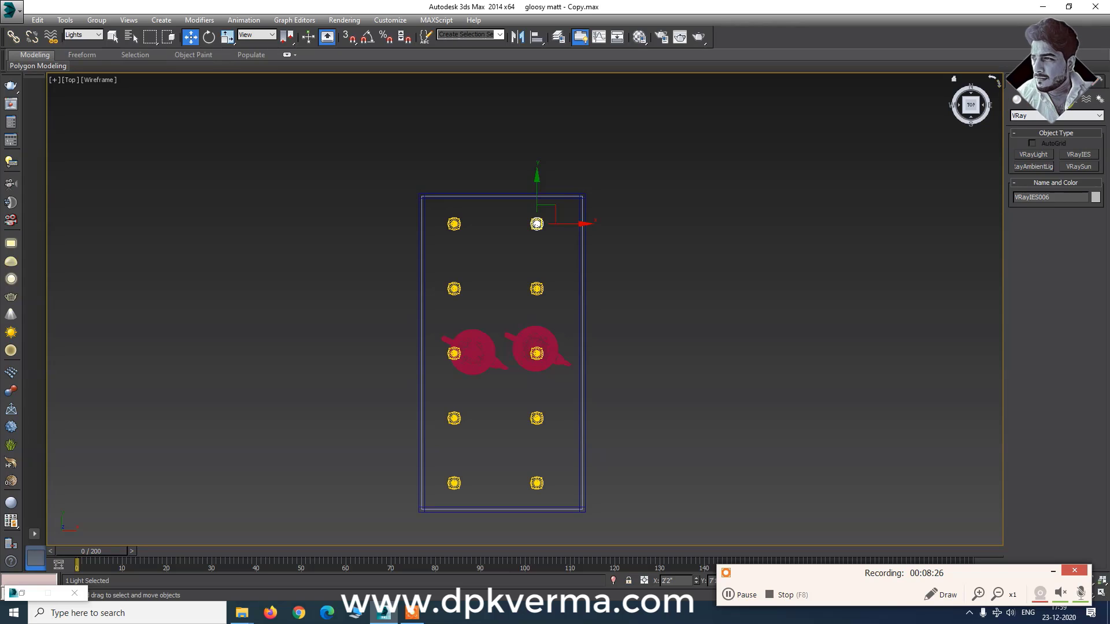
# Place a targeted VRayPhysicalCamera aimed at the teapots, then view through it with the safe frame on
pyautogui.click(1056, 115)
pyautogui.click(1024, 126)
pyautogui.click(1055, 115)
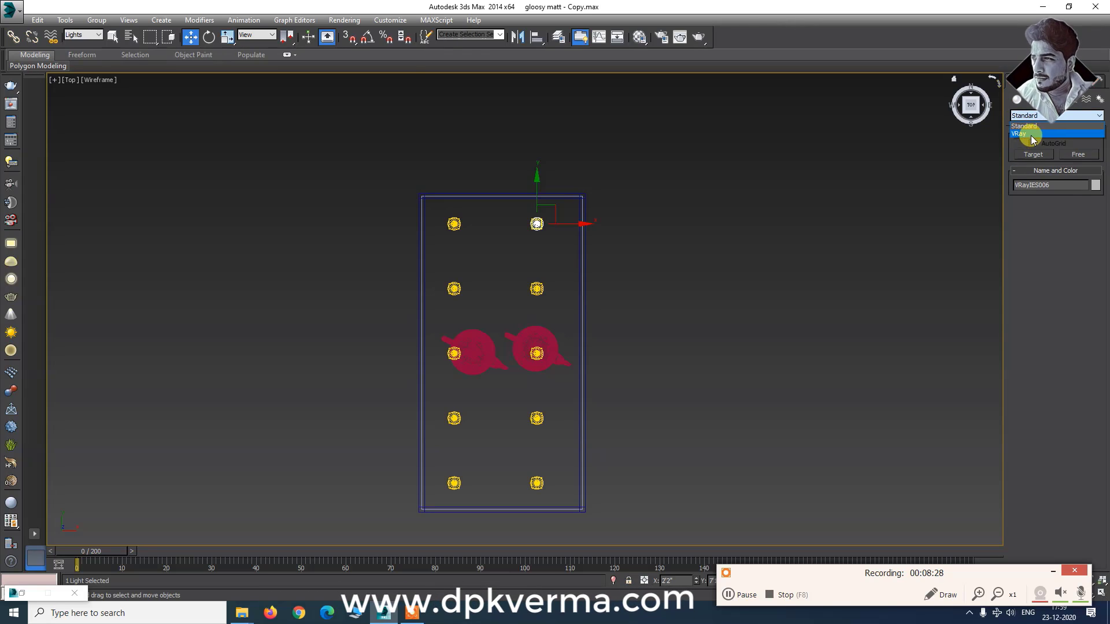
pyautogui.click(1031, 134)
pyautogui.click(1075, 154)
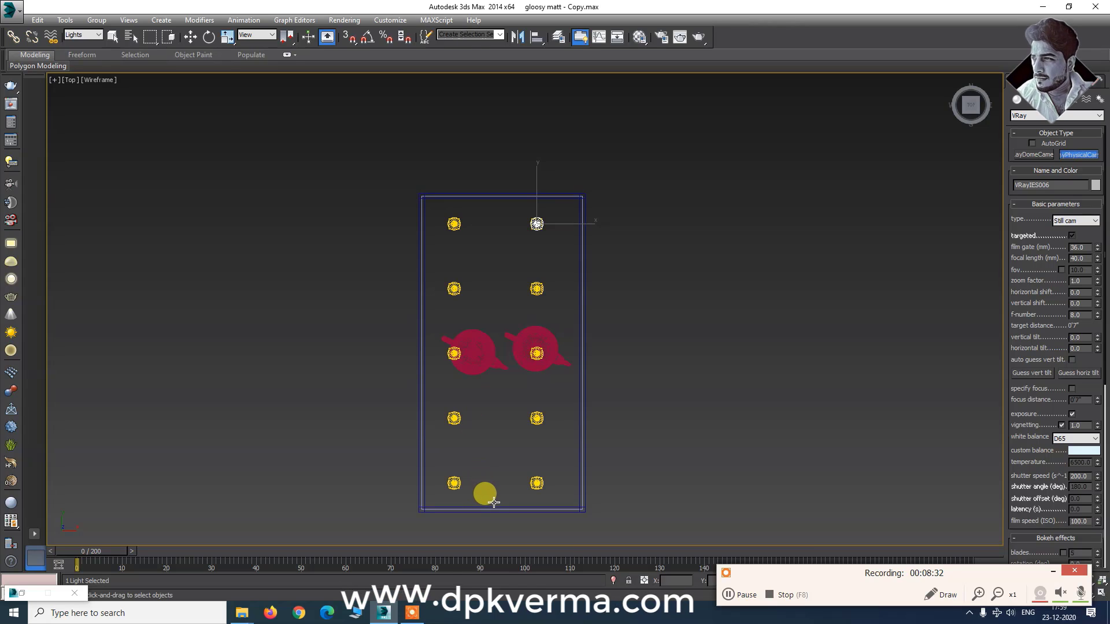
pyautogui.moveTo(494, 500); pyautogui.dragTo(494, 410)
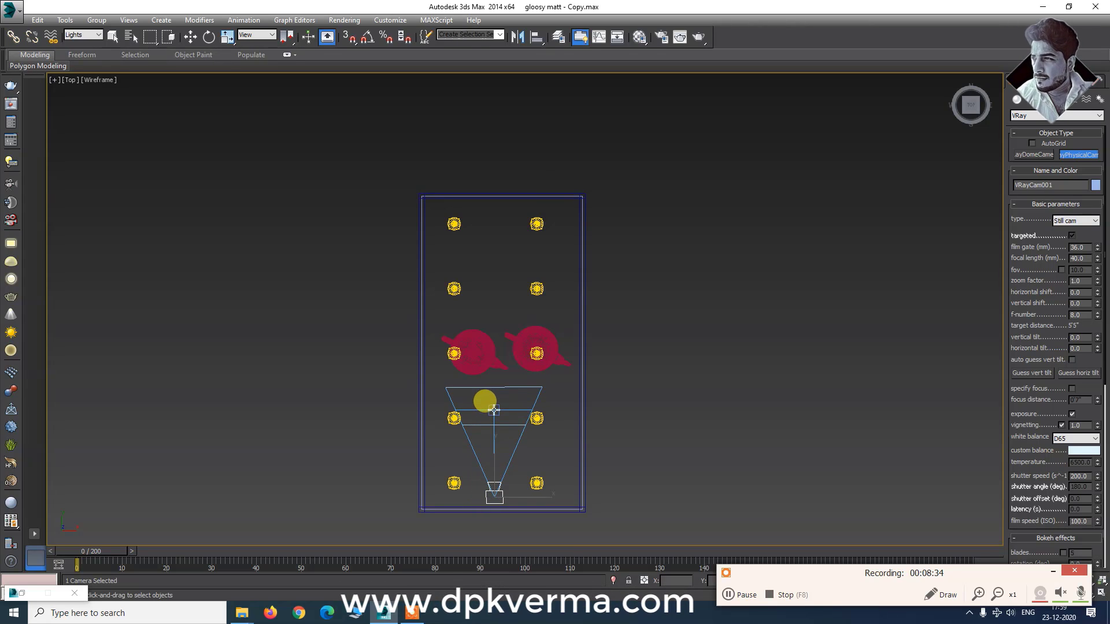
pyautogui.press('w')
pyautogui.press('c')
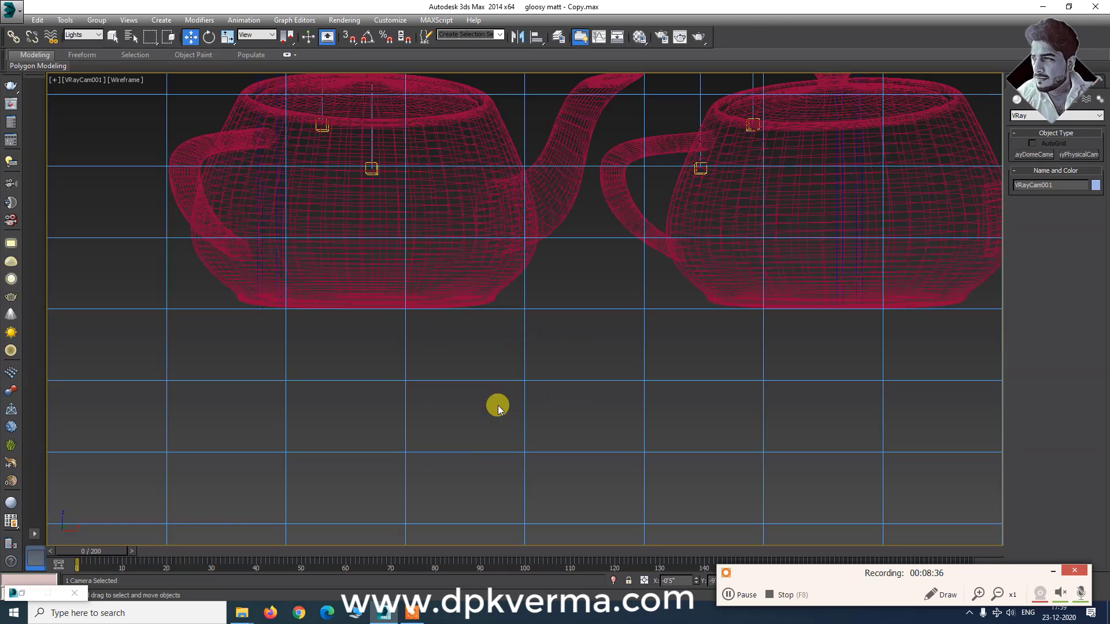
pyautogui.moveTo(585, 216)
pyautogui.mouseDown(button='middle')
pyautogui.moveTo(523, 320)
pyautogui.moveTo(531, 398)
pyautogui.moveTo(716, 331)
pyautogui.moveTo(669, 364)
pyautogui.mouseUp(button='middle')
pyautogui.hotkey('shift', 'f')
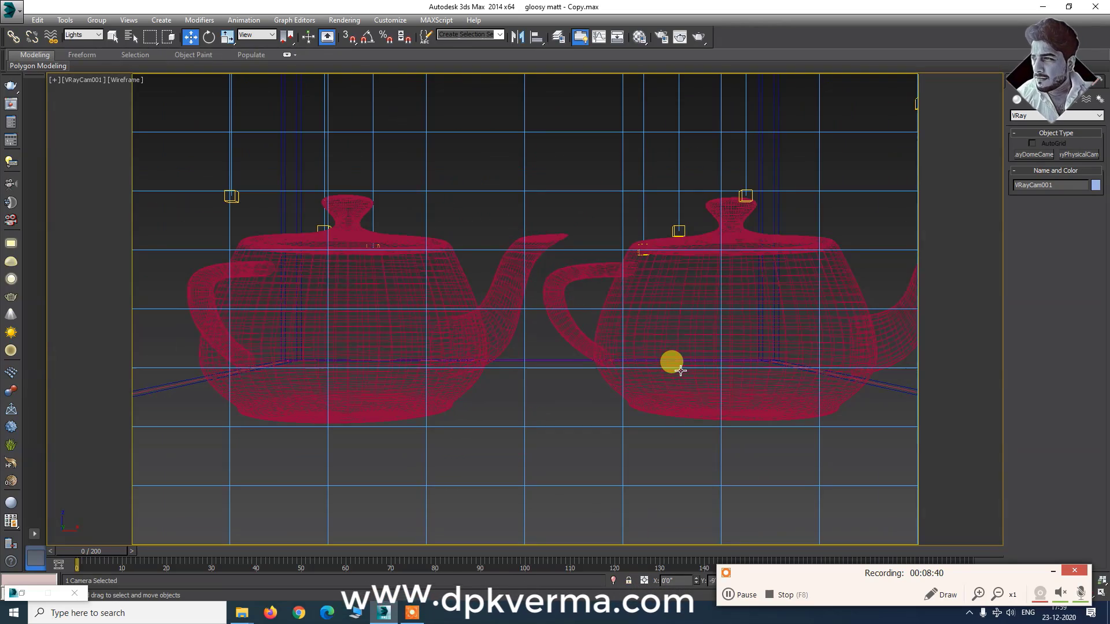
# Decline overwriting the existing render file and open Render Setup
pyautogui.click(698, 37)
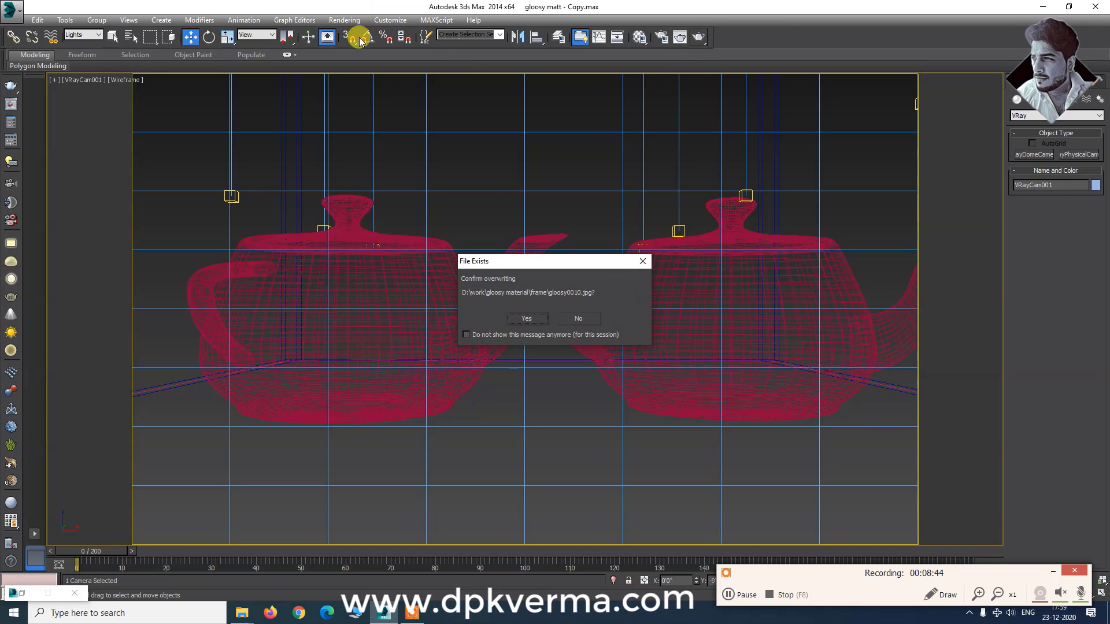
pyautogui.click(588, 312)
pyautogui.click(381, 20)
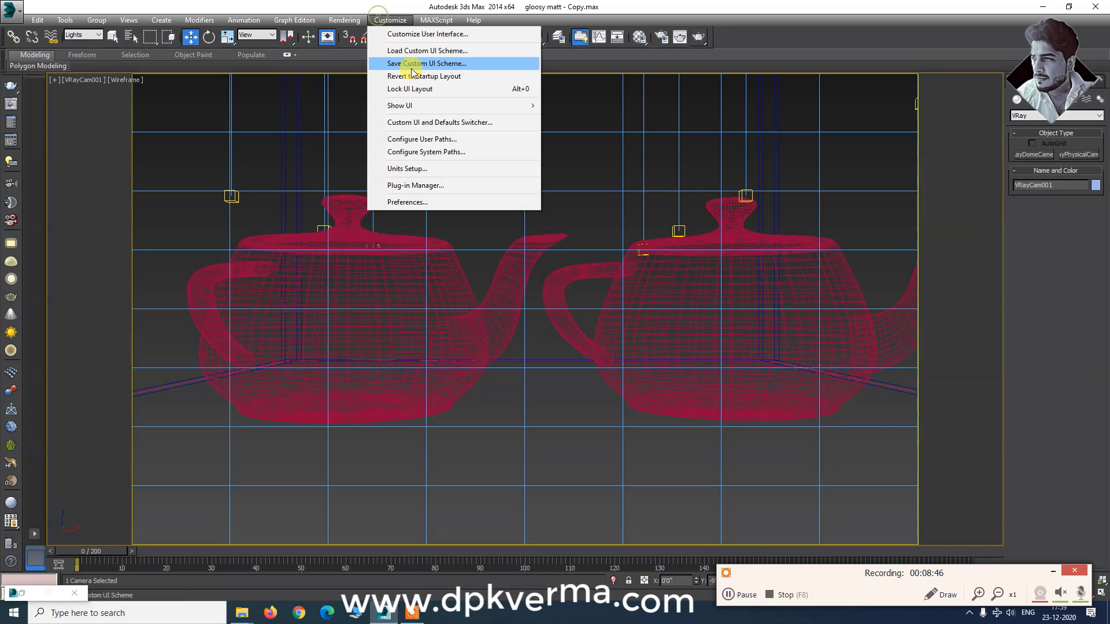
pyautogui.click(335, 21)
pyautogui.click(354, 44)
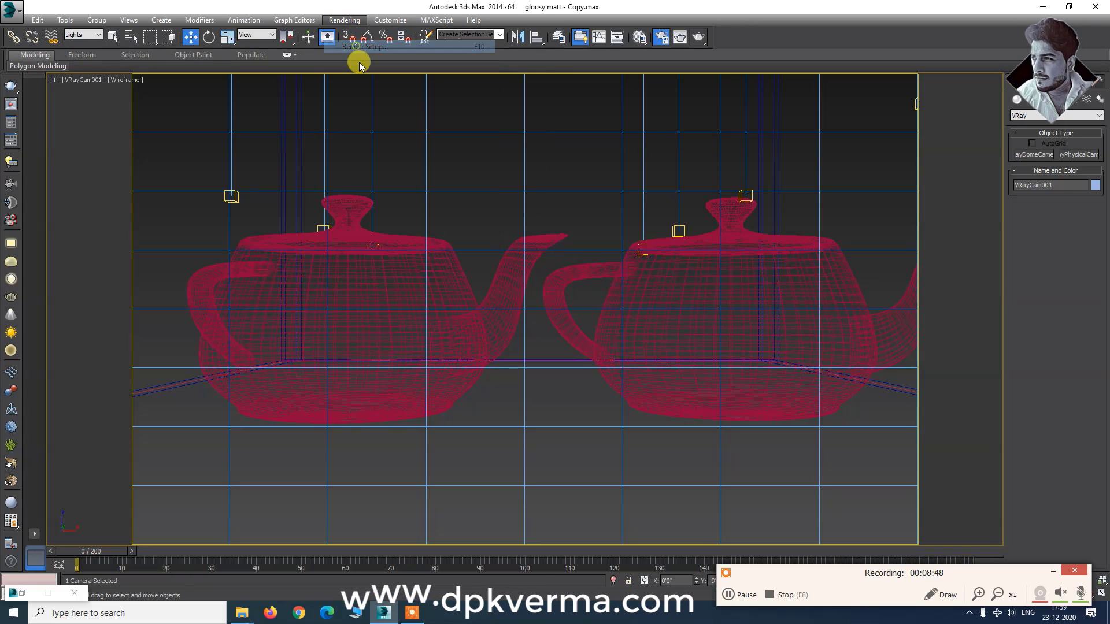
pyautogui.scroll(-2, 819, 353)
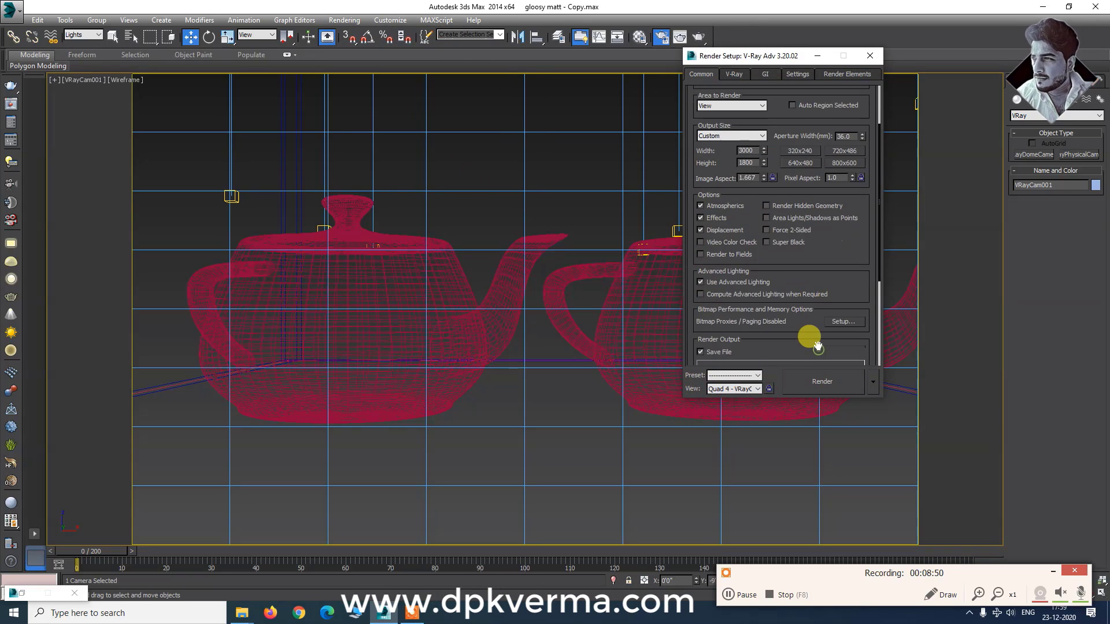
pyautogui.scroll(-1, 817, 346)
# Set the render output to gloosy.jpg on the Desktop as JPEG and render the camera view
pyautogui.click(840, 318)
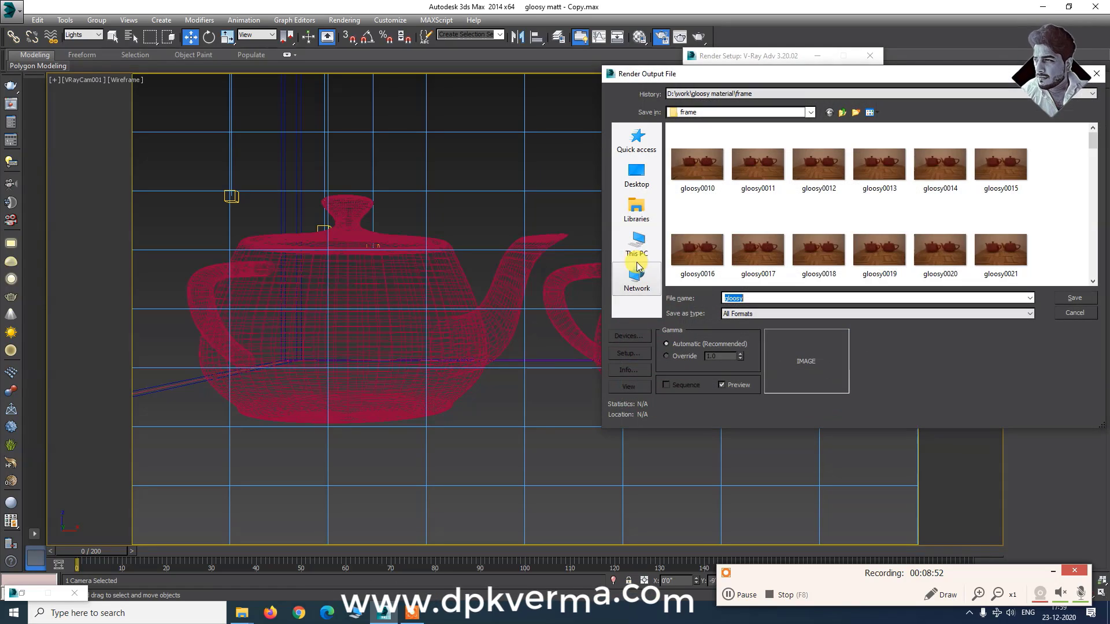
pyautogui.click(641, 181)
pyautogui.click(769, 313)
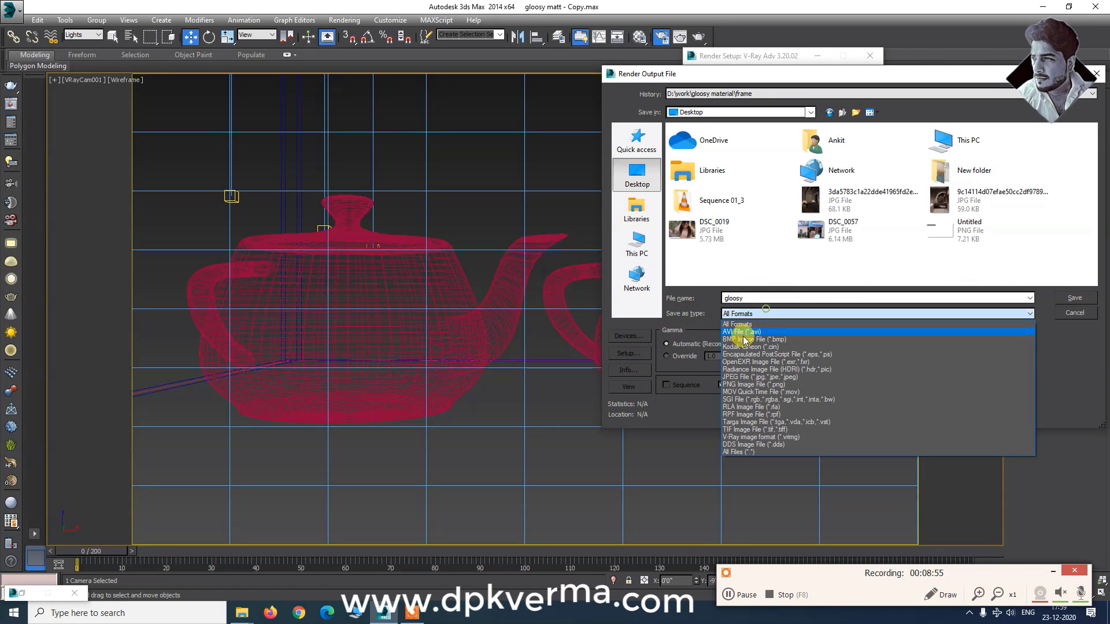
pyautogui.click(744, 377)
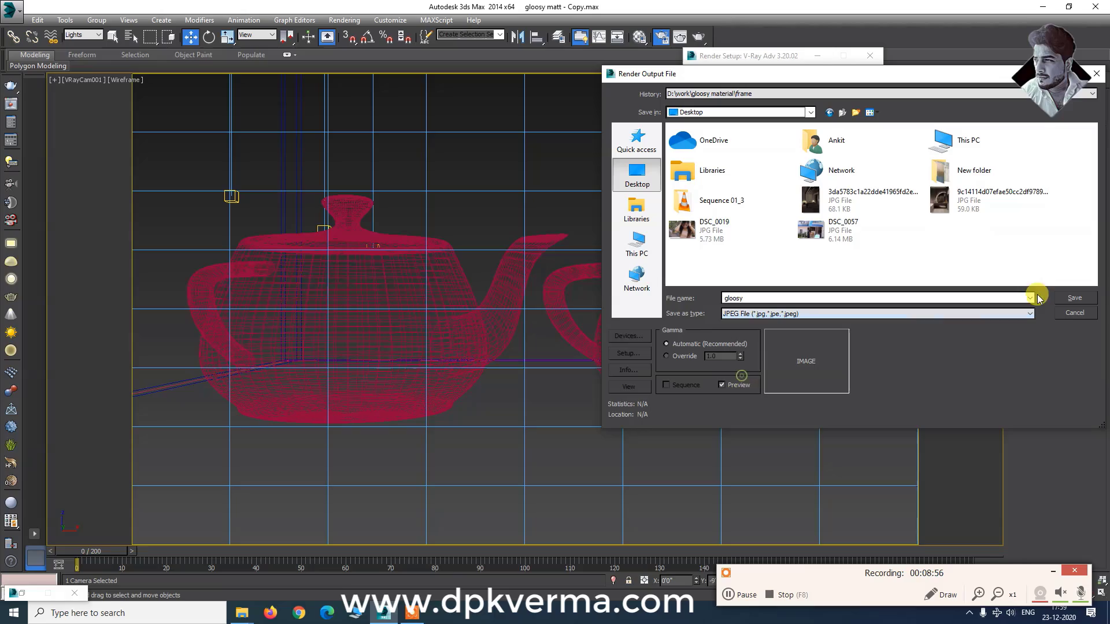
pyautogui.click(1074, 297)
pyautogui.click(839, 379)
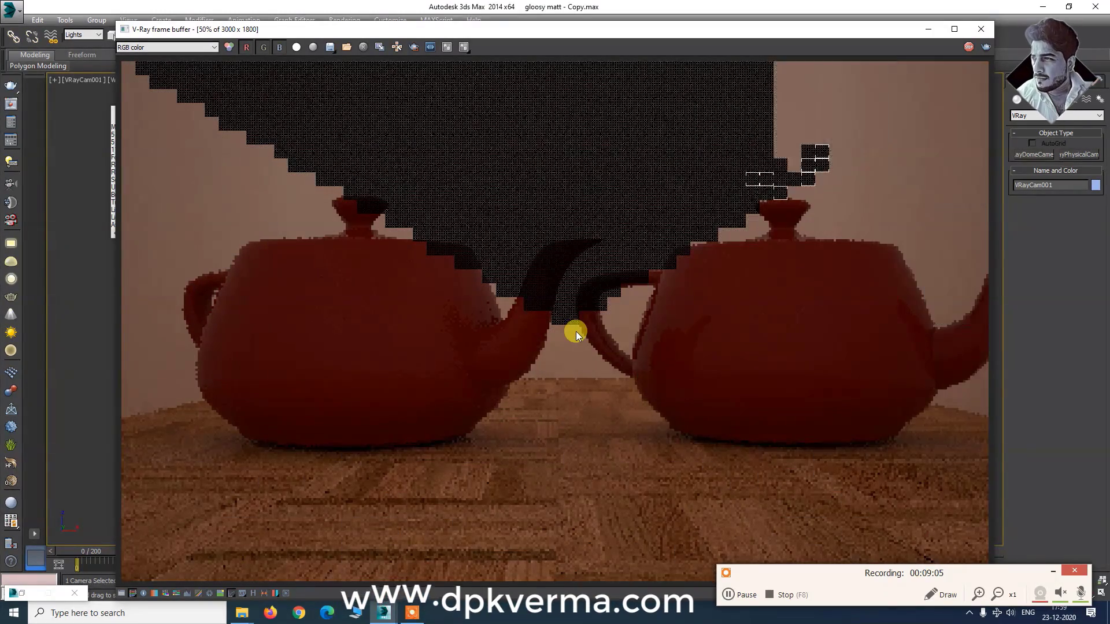
pyautogui.click(1052, 571)
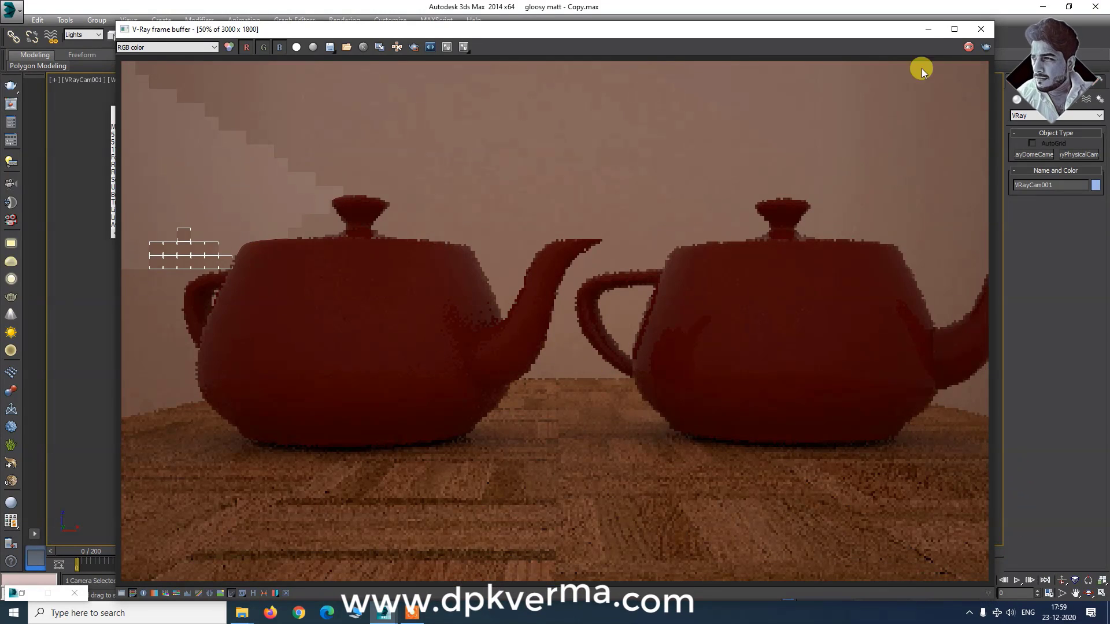
# Close the render windows and orbit the camera around the teapots
pyautogui.click(980, 30)
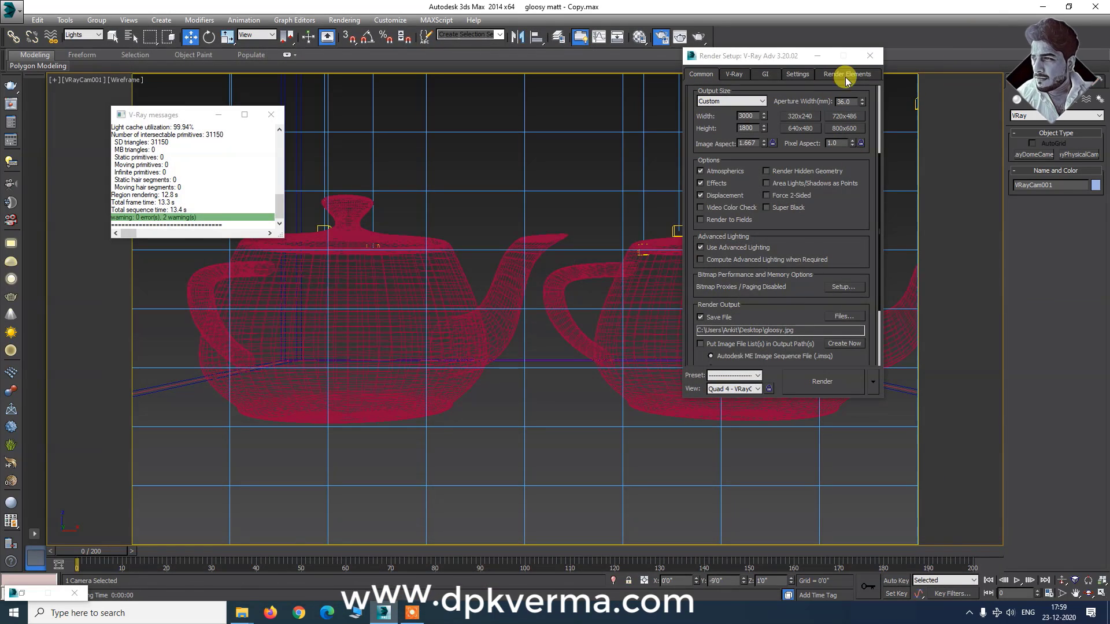
pyautogui.click(869, 61)
pyautogui.click(275, 114)
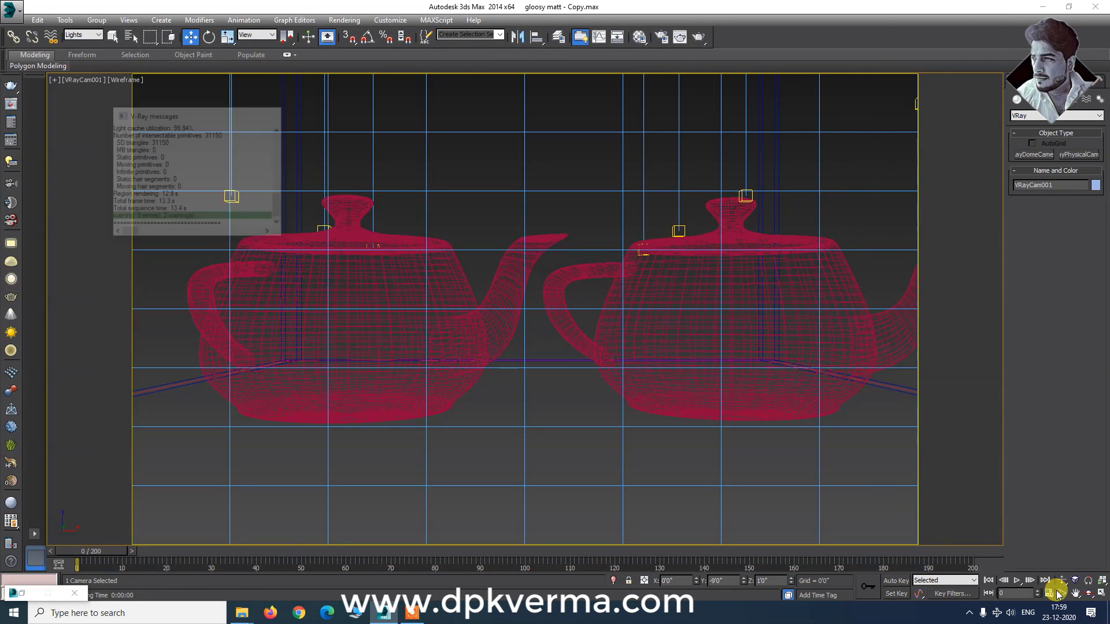
pyautogui.hotkey('ctrl', 'r')
pyautogui.moveTo(621, 407)
pyautogui.mouseDown()
pyautogui.moveTo(609, 421)
pyautogui.moveTo(662, 278)
pyautogui.moveTo(555, 486)
pyautogui.moveTo(570, 383)
pyautogui.mouseUp()
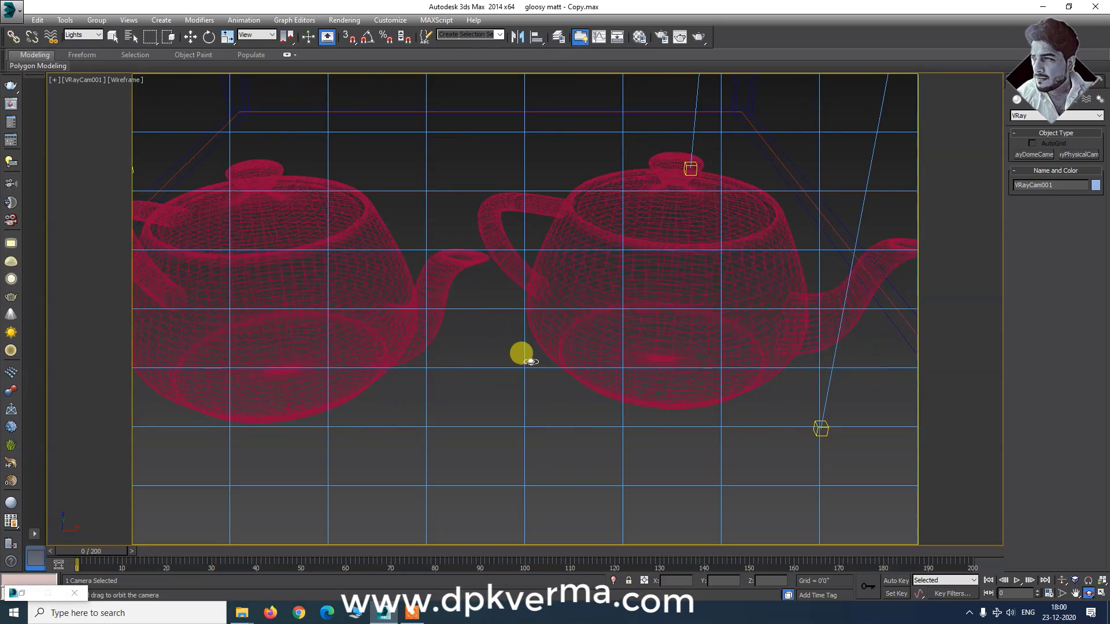
pyautogui.moveTo(520, 354); pyautogui.dragTo(567, 362)
# Dolly the camera, switch its view to Shaded, and move the camera closer to the teapots
pyautogui.click(1062, 580)
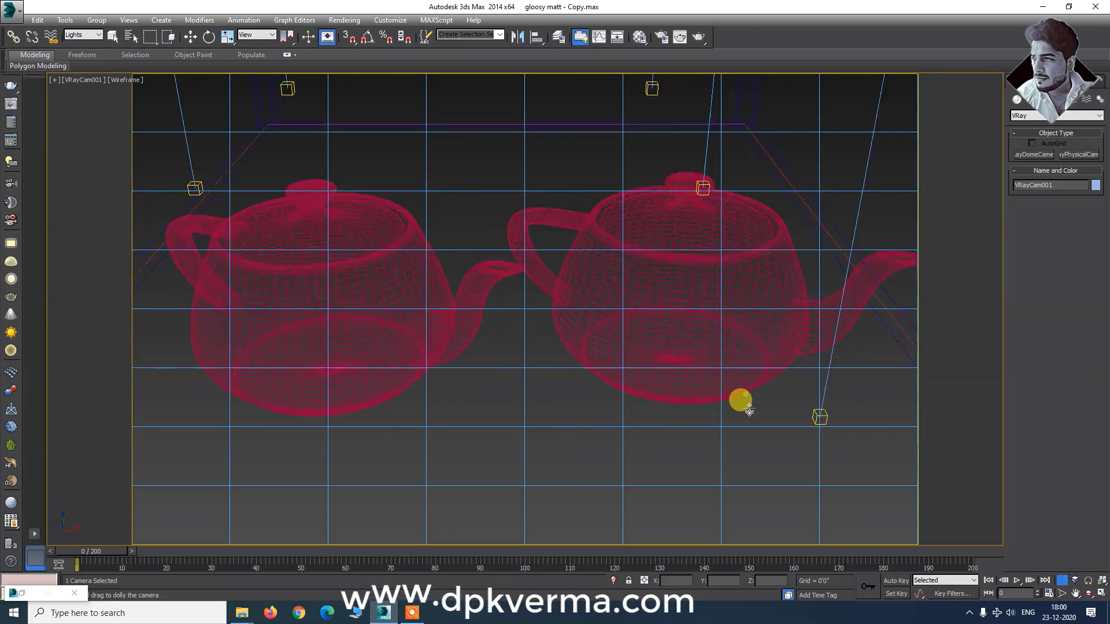
pyautogui.moveTo(738, 399)
pyautogui.mouseDown()
pyautogui.moveTo(743, 406)
pyautogui.moveTo(150, 96)
pyautogui.mouseUp()
pyautogui.click(126, 81)
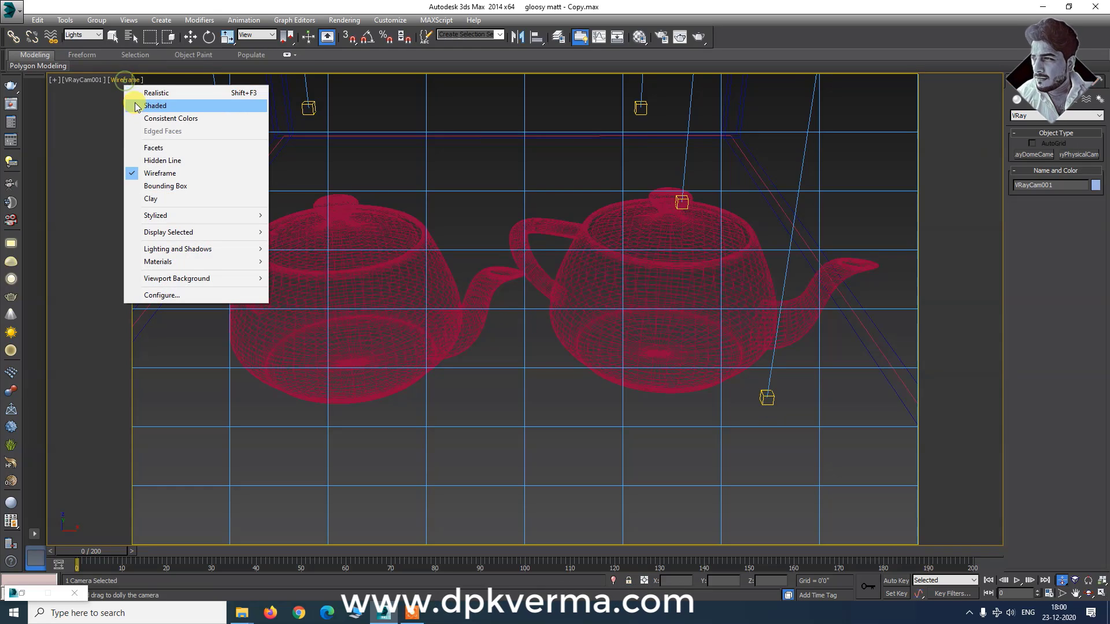
pyautogui.click(150, 104)
pyautogui.click(548, 400)
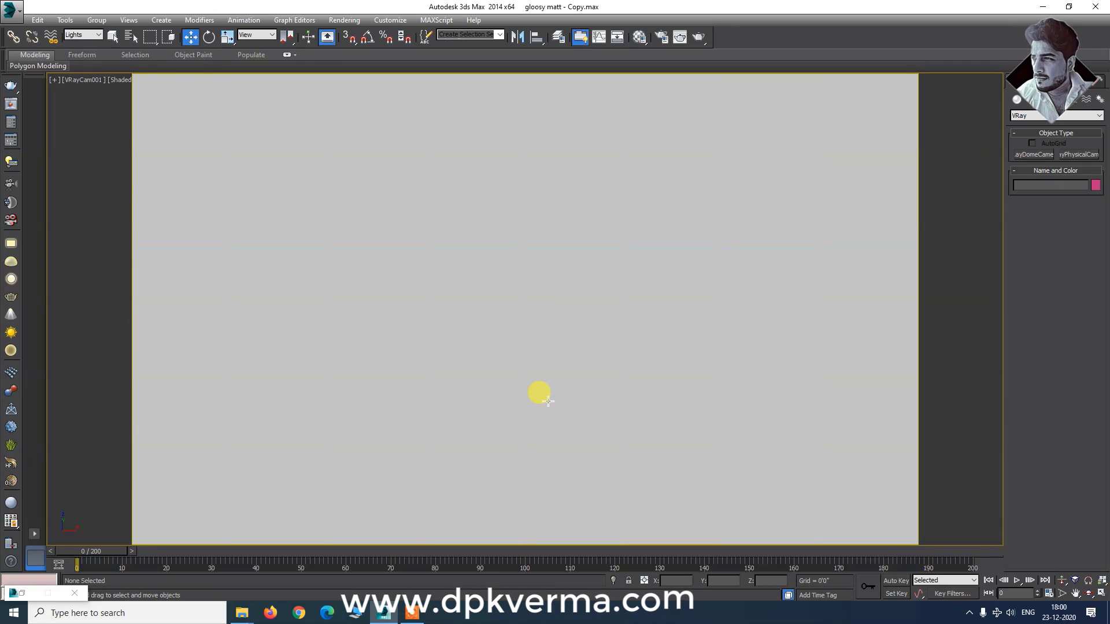
pyautogui.click(1061, 581)
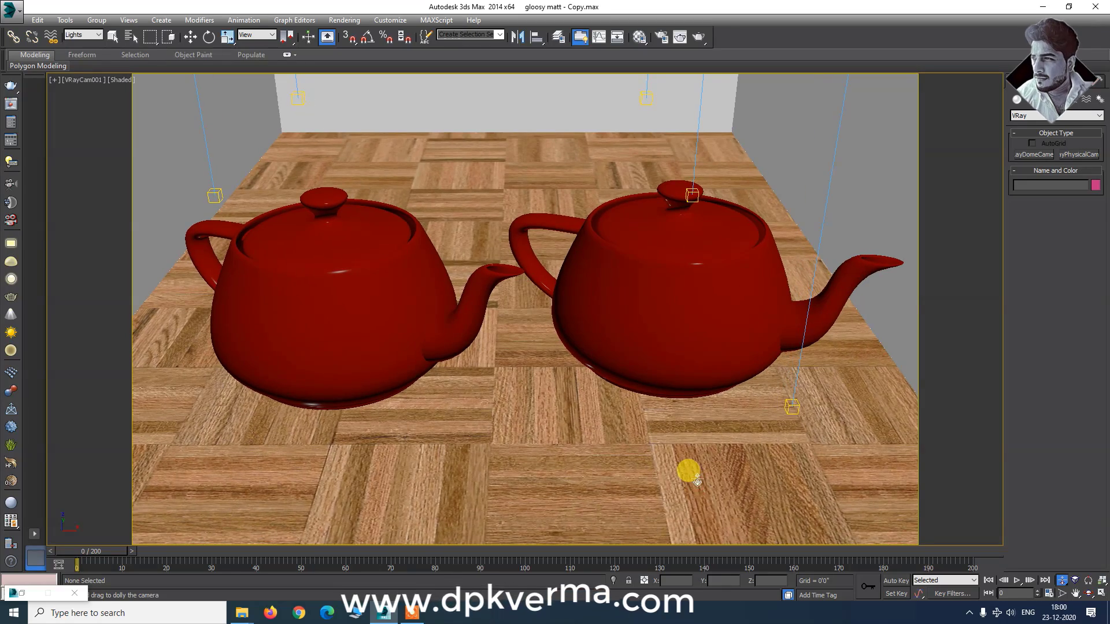
pyautogui.moveTo(688, 439)
pyautogui.mouseDown()
pyautogui.moveTo(686, 462)
pyautogui.moveTo(706, 479)
pyautogui.mouseUp()
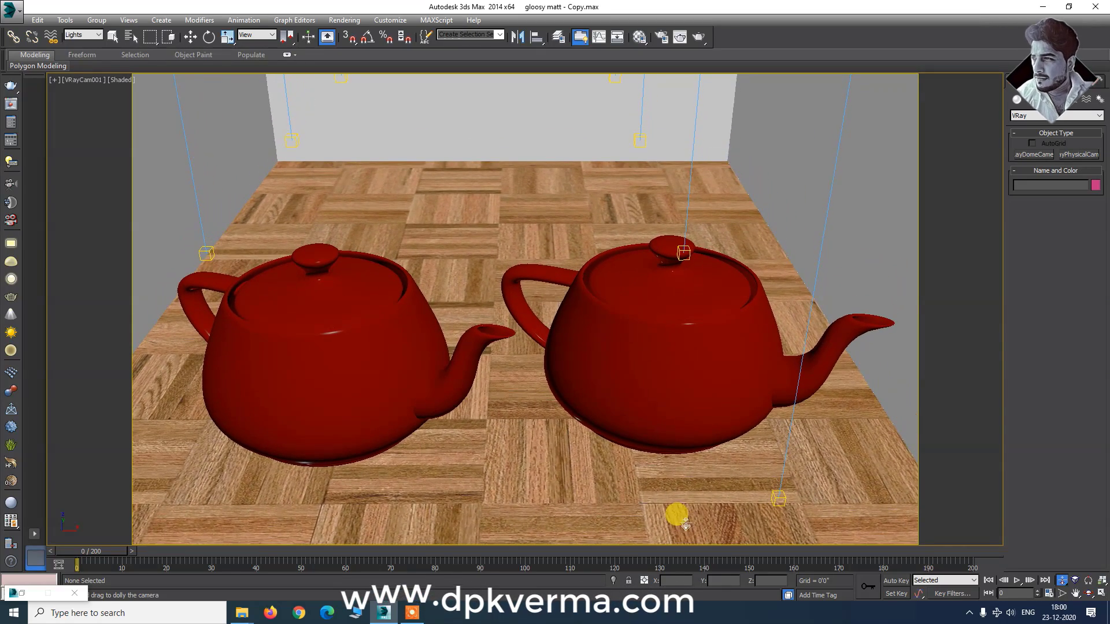
# Return to Select and Move, then render the reframed camera view in a maximized frame buffer
pyautogui.rightClick(705, 454)
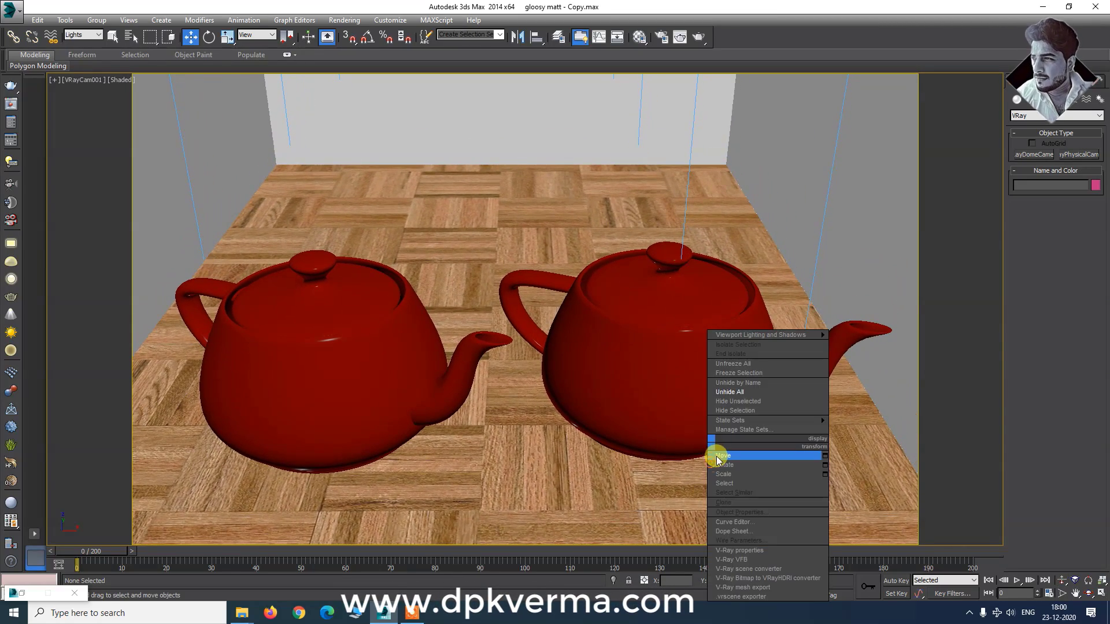
pyautogui.click(716, 456)
pyautogui.click(699, 37)
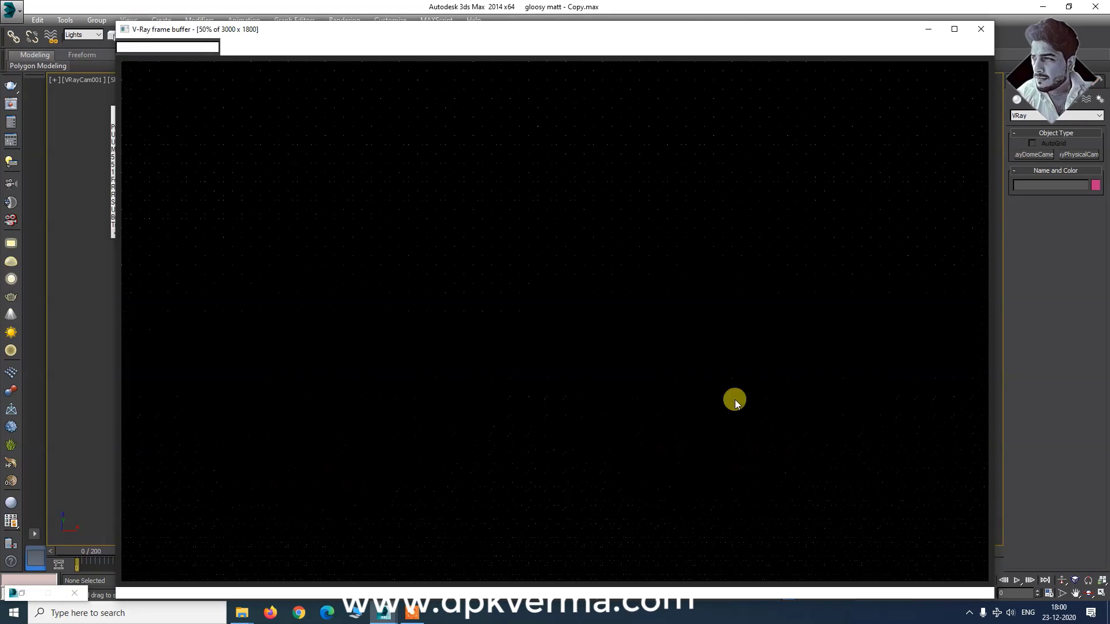
pyautogui.click(954, 30)
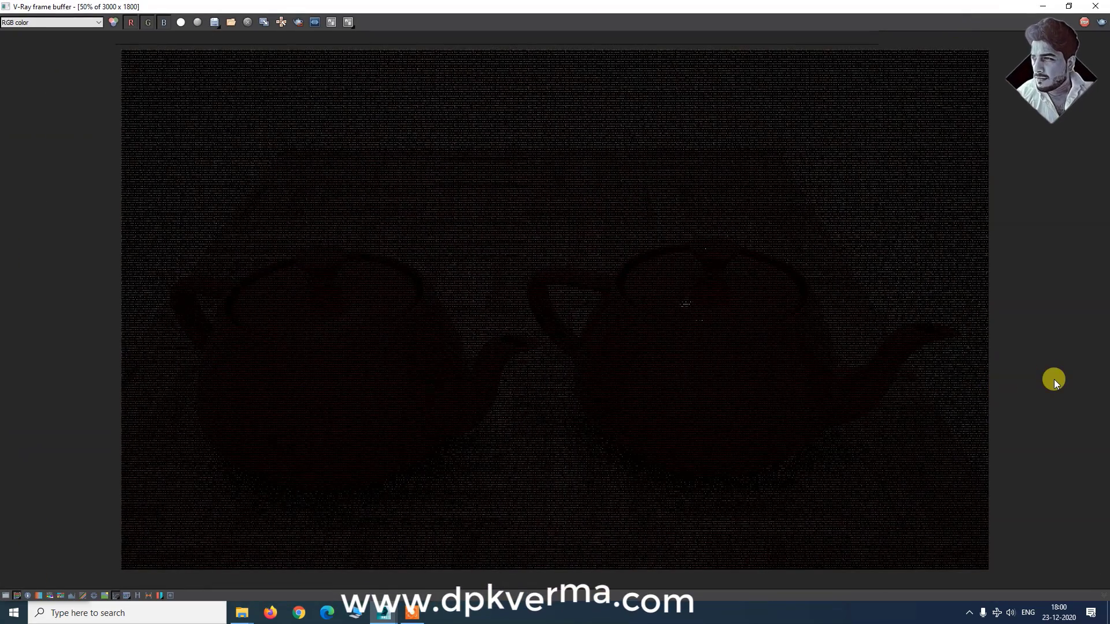